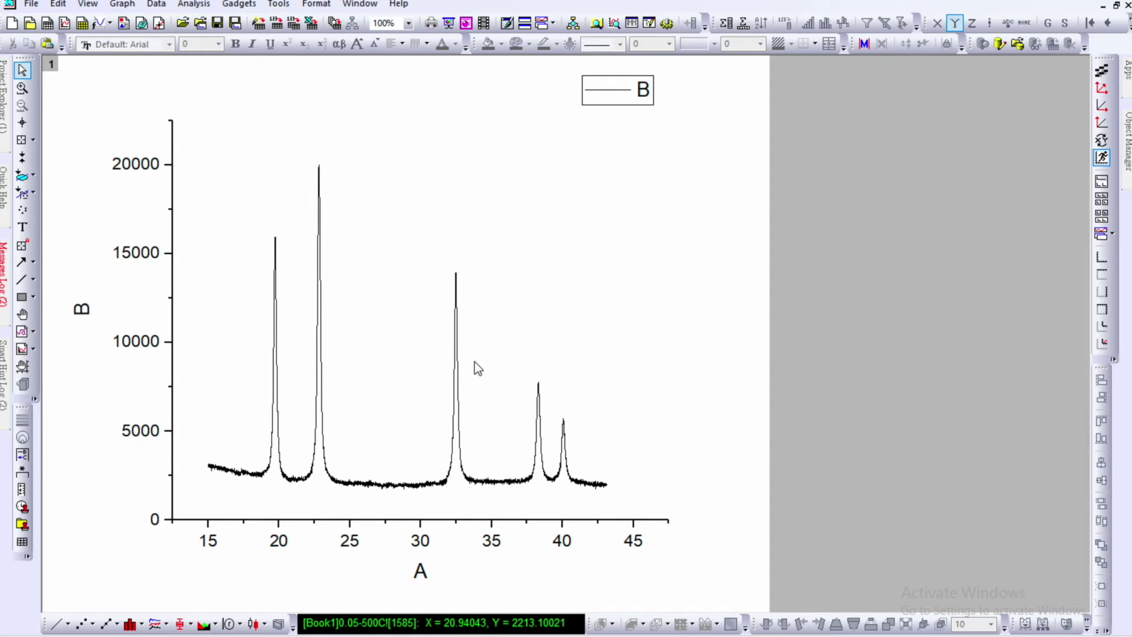
# - Isolate the first peak near 19.7 and limit its data selection to about 18.7–20.9 on the A axis
pyautogui.click(22, 88)
pyautogui.moveTo(253, 229); pyautogui.dragTo(298, 490)
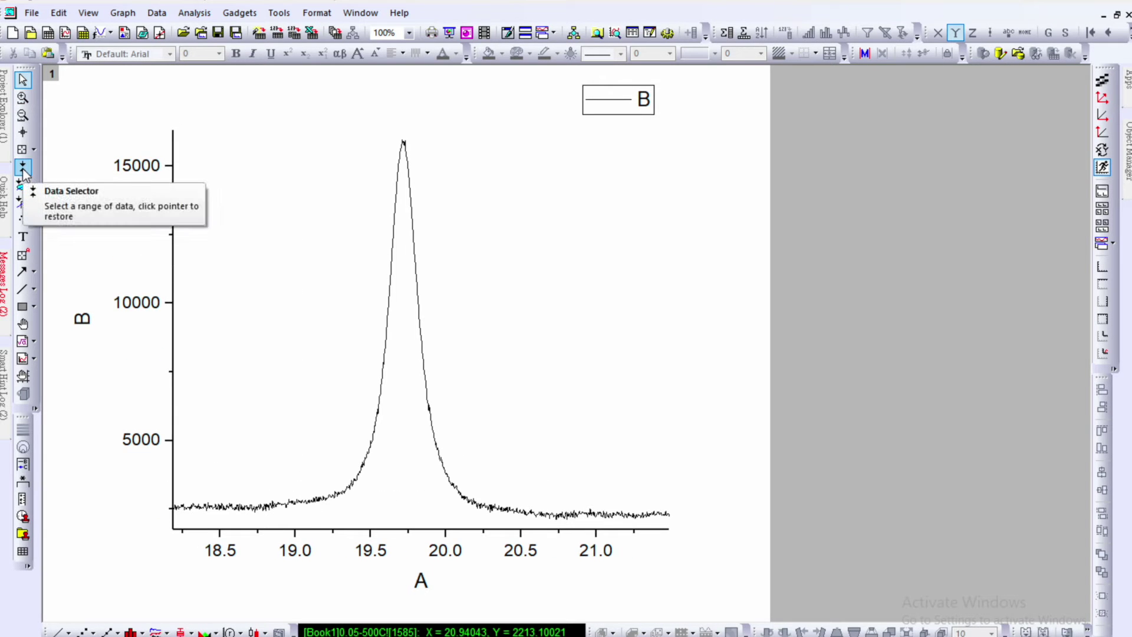
pyautogui.click(23, 168)
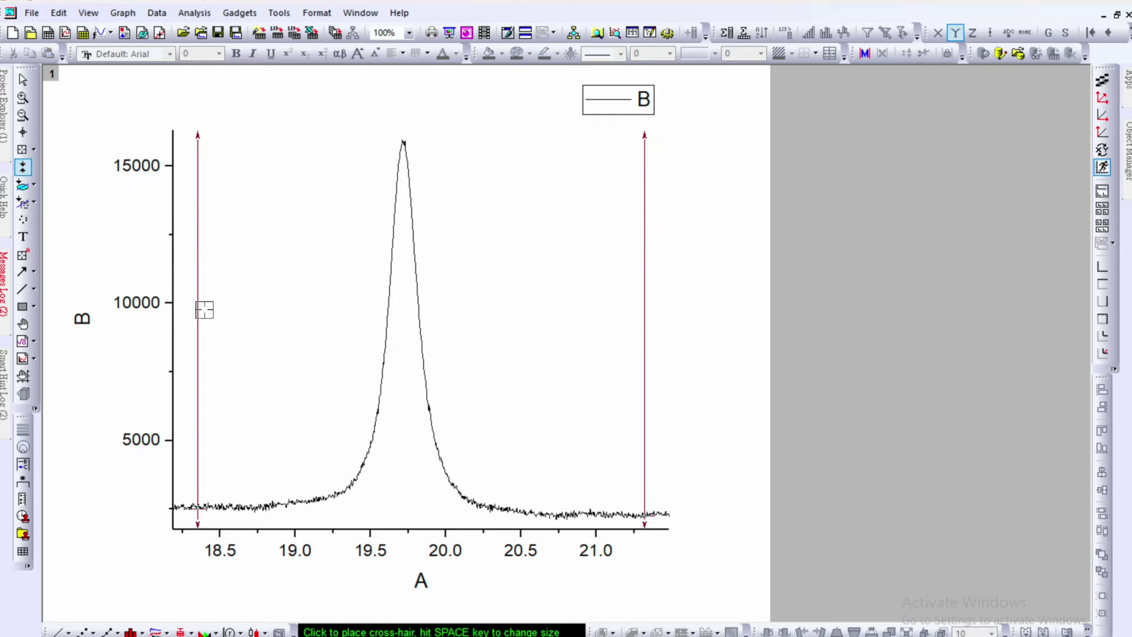
pyautogui.moveTo(197, 304); pyautogui.dragTo(248, 324)
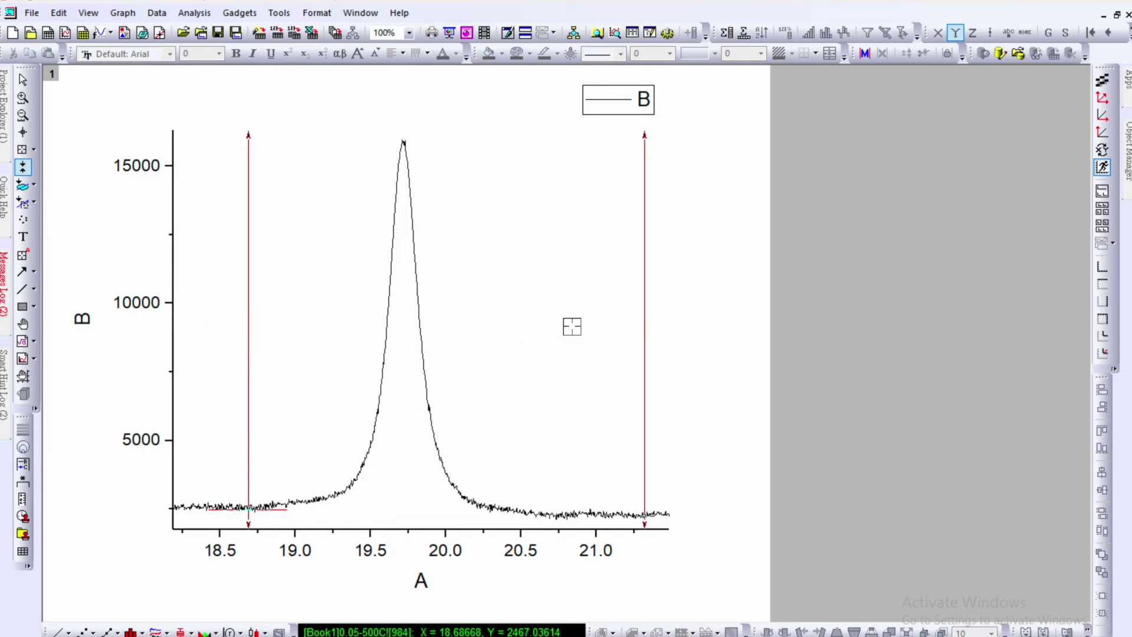
pyautogui.moveTo(642, 310); pyautogui.dragTo(587, 319)
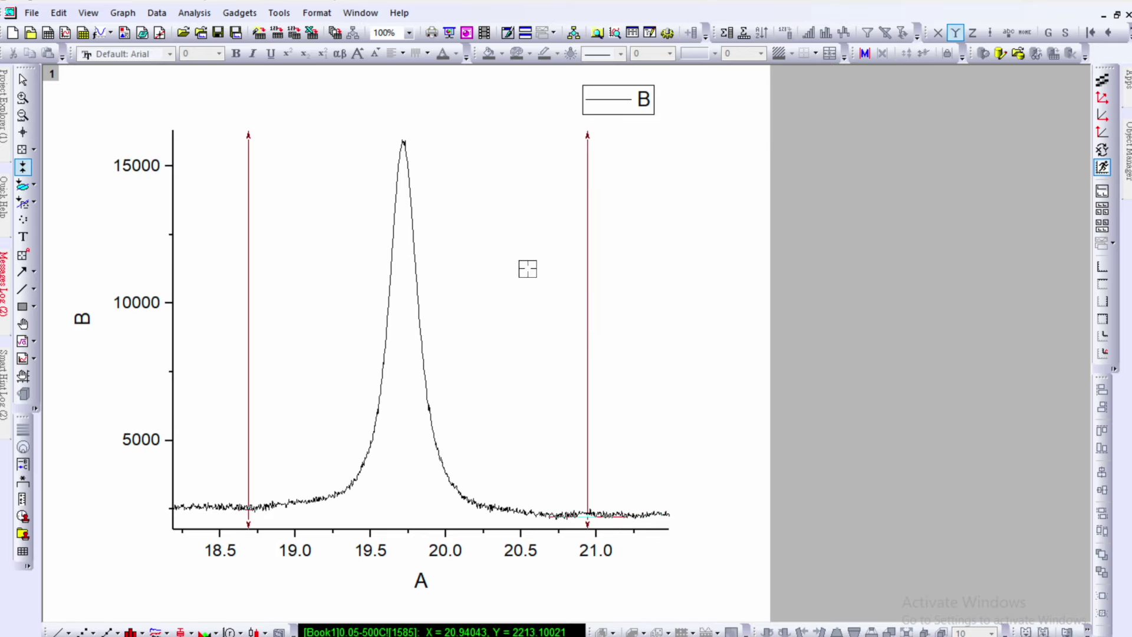
# - Set up a nonlinear curve fit of the selected range with the Lorentz function from Origin Basic Functions
pyautogui.click(195, 13)
pyautogui.moveTo(264, 88)
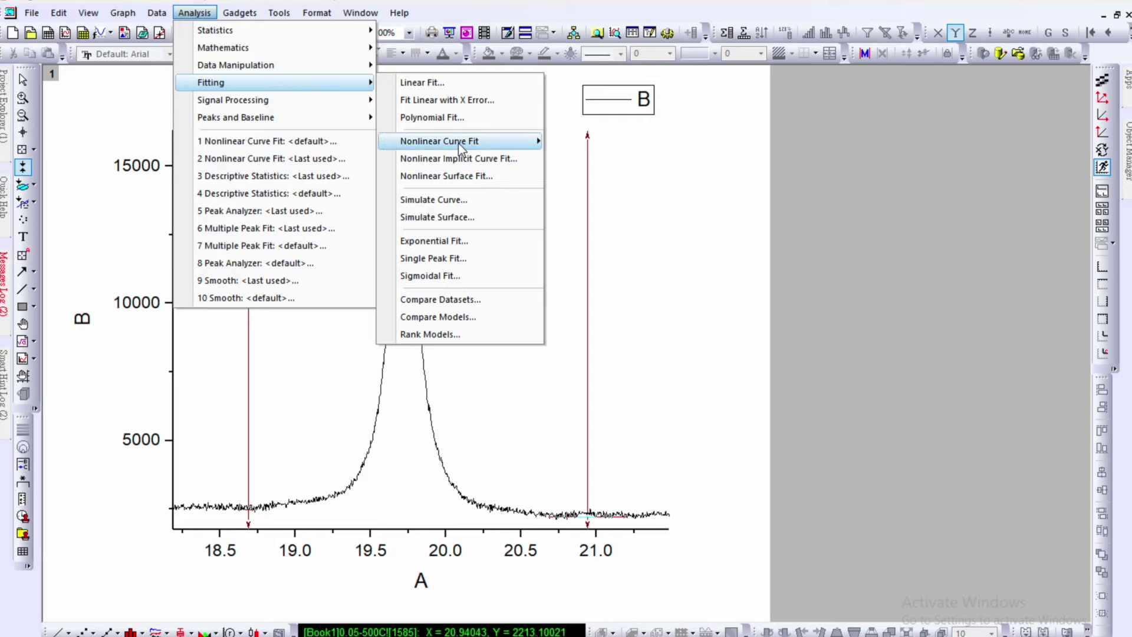
pyautogui.moveTo(455, 144)
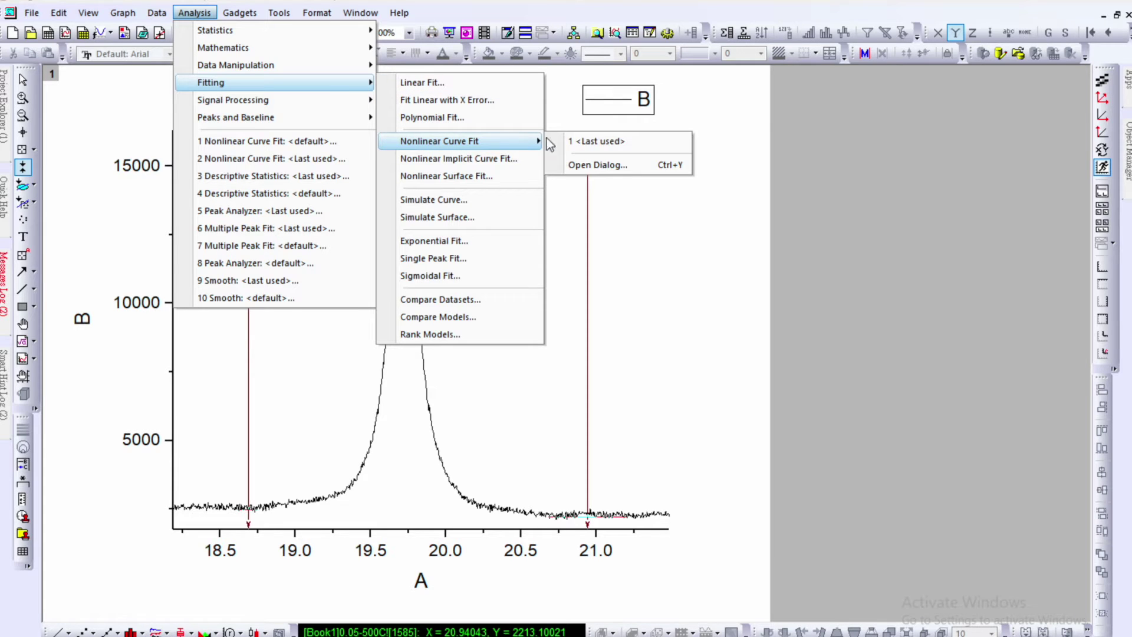
pyautogui.click(588, 167)
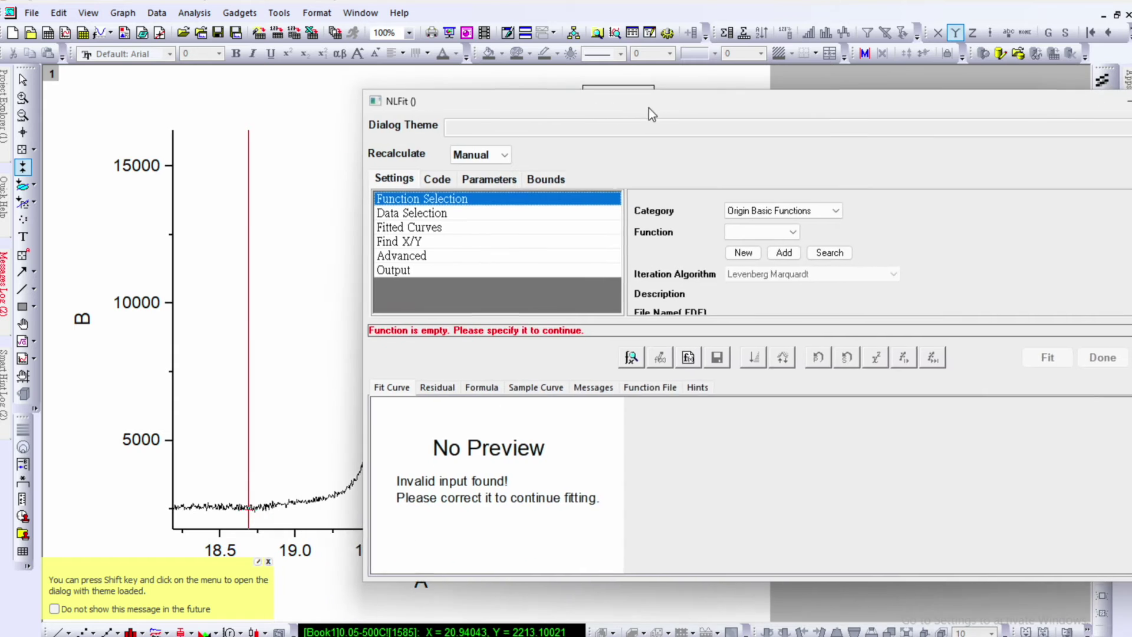
pyautogui.moveTo(647, 111); pyautogui.dragTo(695, 116)
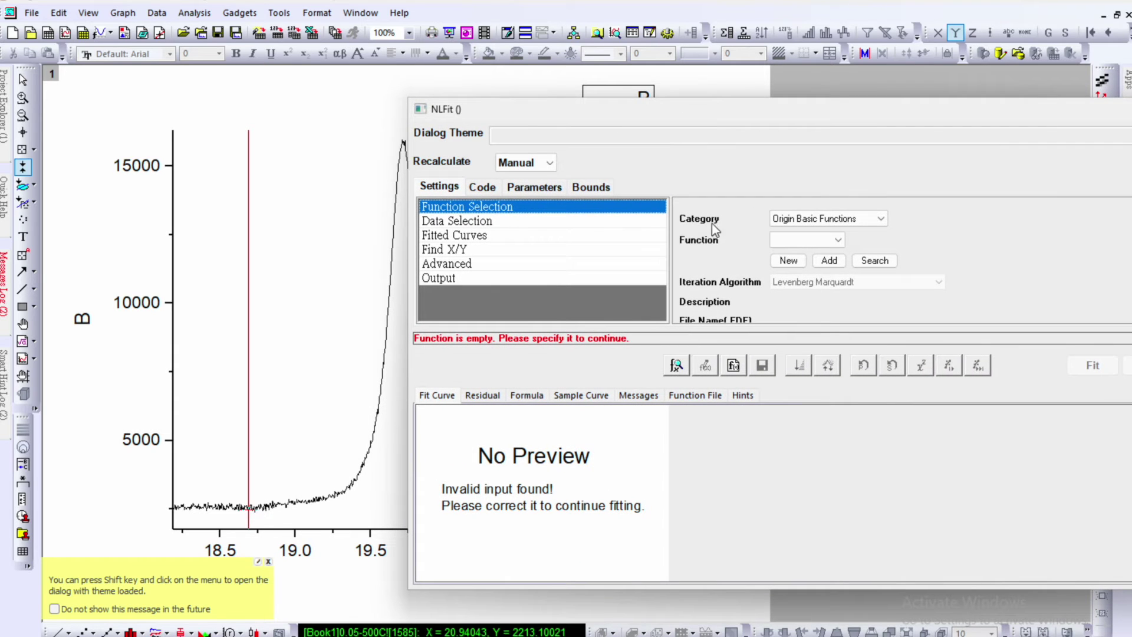
pyautogui.click(779, 219)
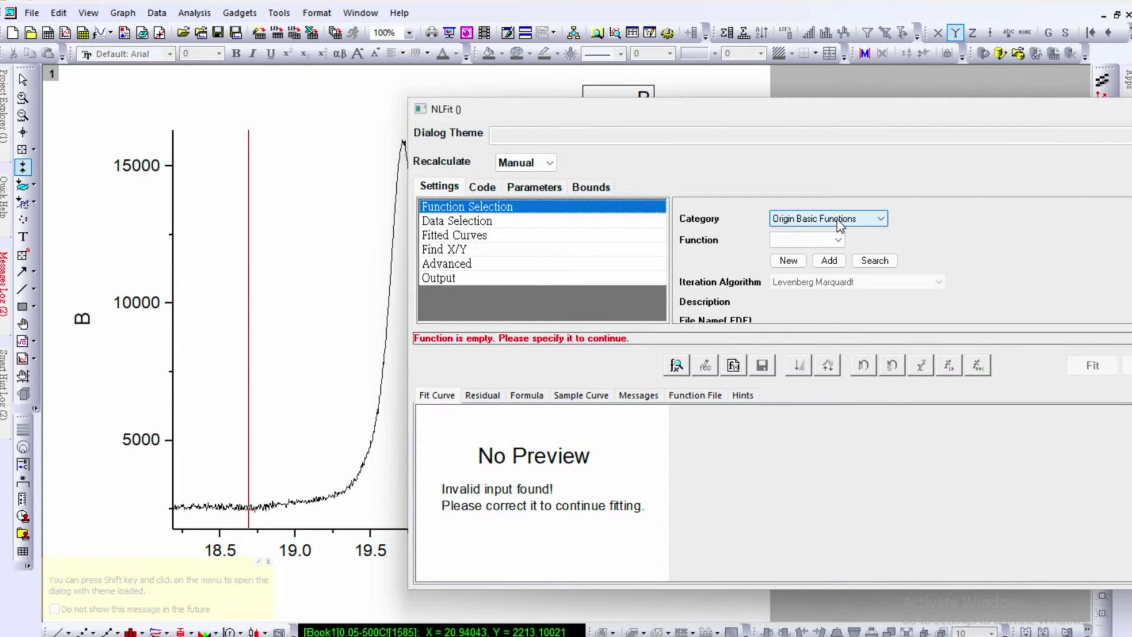
pyautogui.click(825, 239)
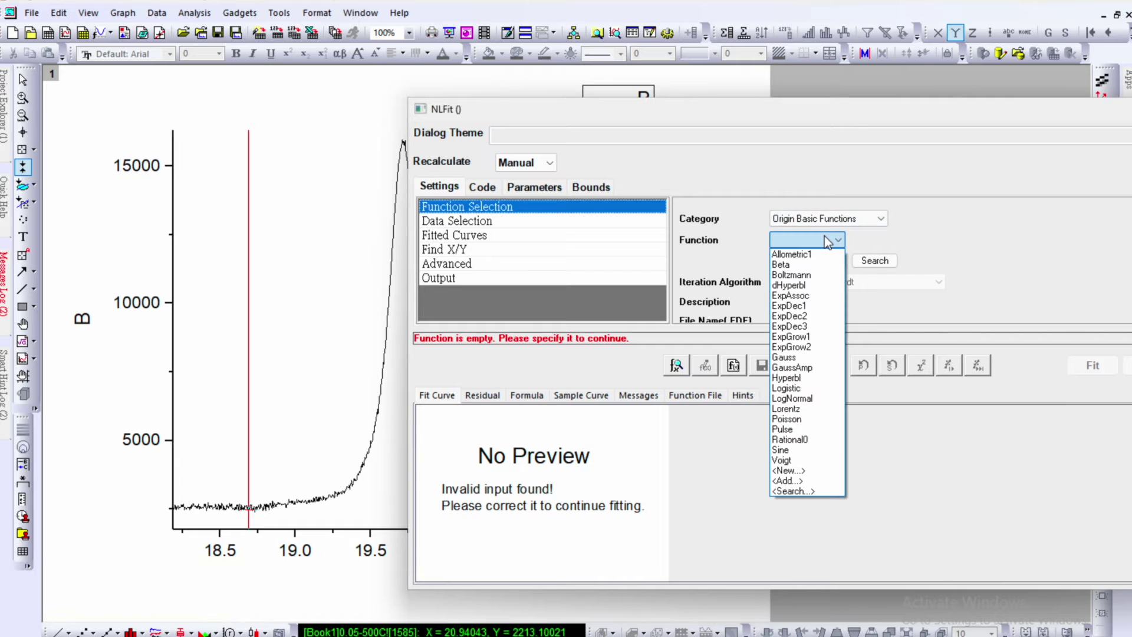
pyautogui.click(807, 409)
# - Fit the first peak until converged, finish the fit and switch to its report sheet
pyautogui.moveTo(713, 113); pyautogui.dragTo(751, 112)
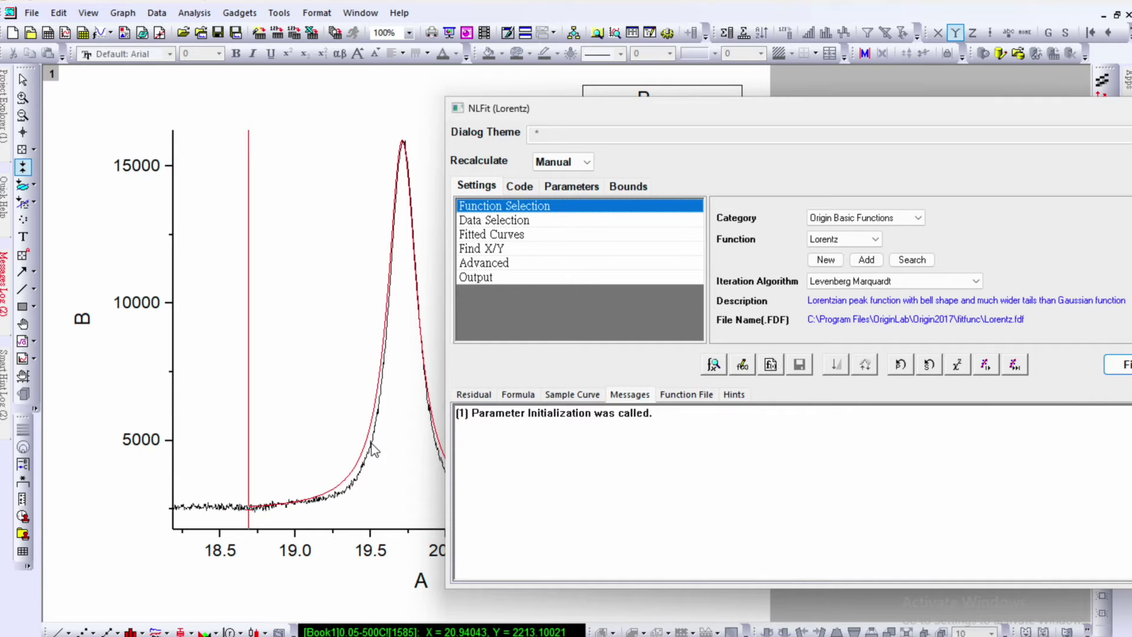
pyautogui.click(1015, 363)
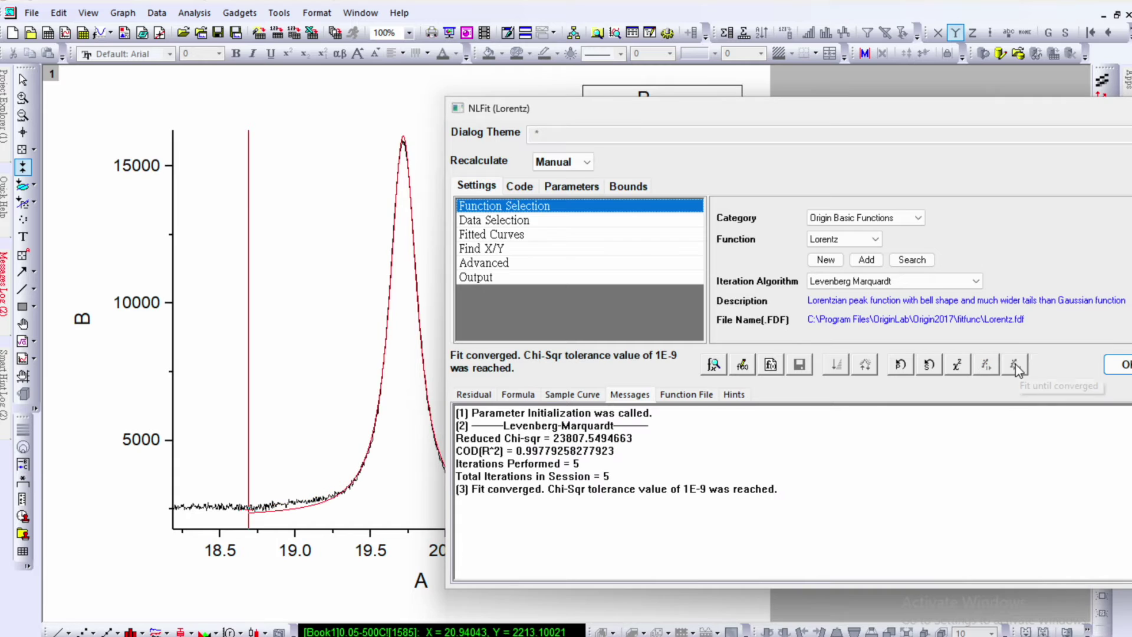
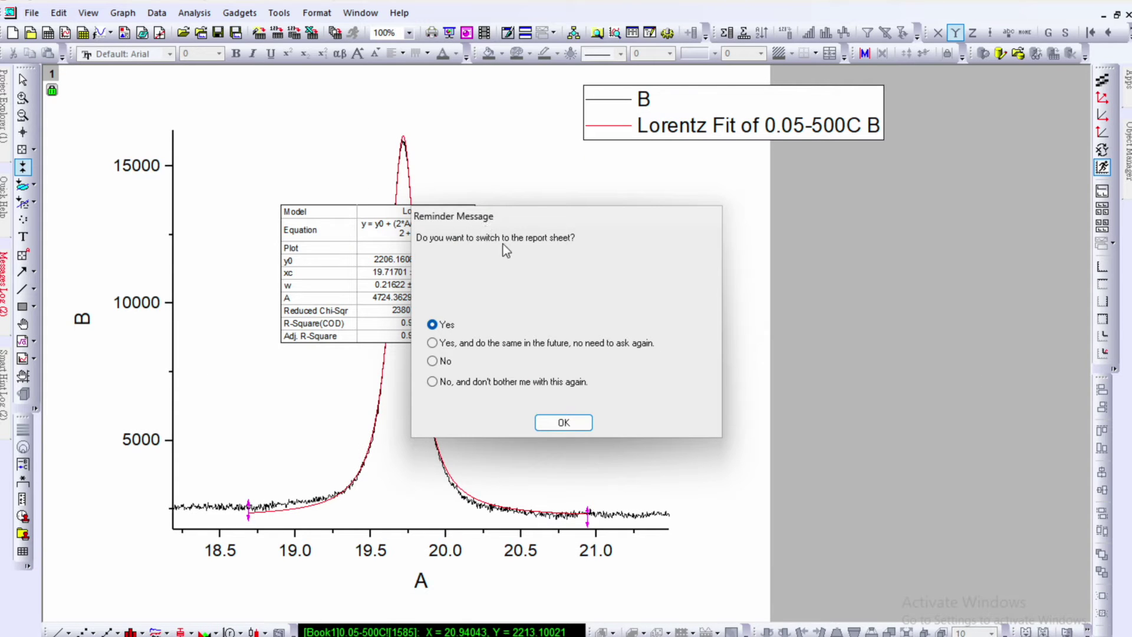
pyautogui.click(564, 422)
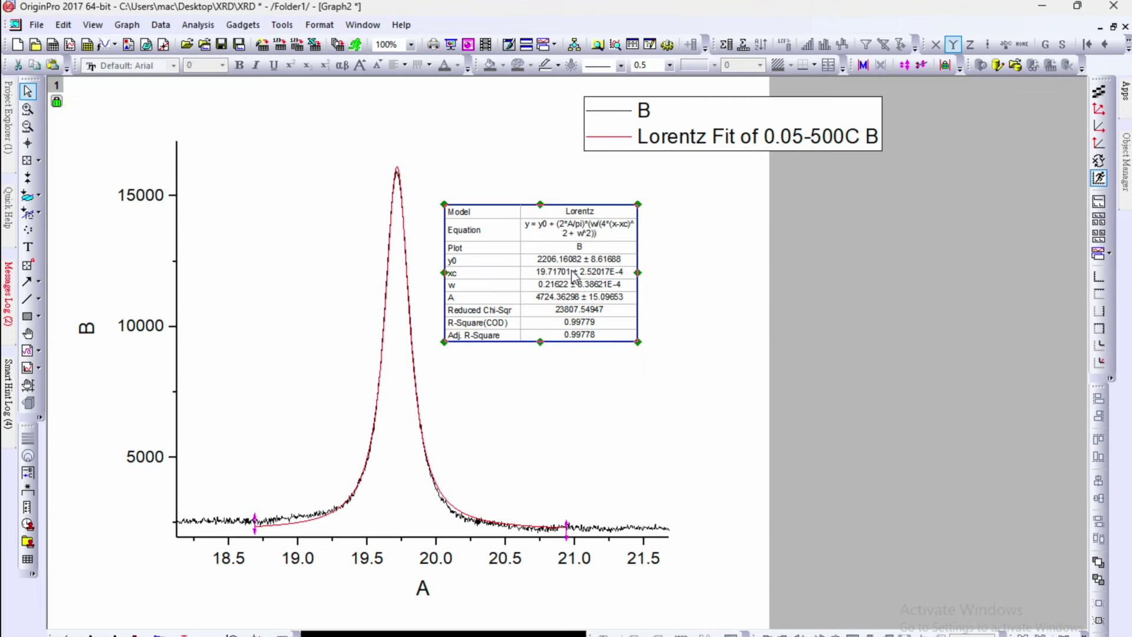
# - Delete the fit results table from the graph and rescale the graph to show all data
pyautogui.rightClick(518, 265)
pyautogui.click(543, 356)
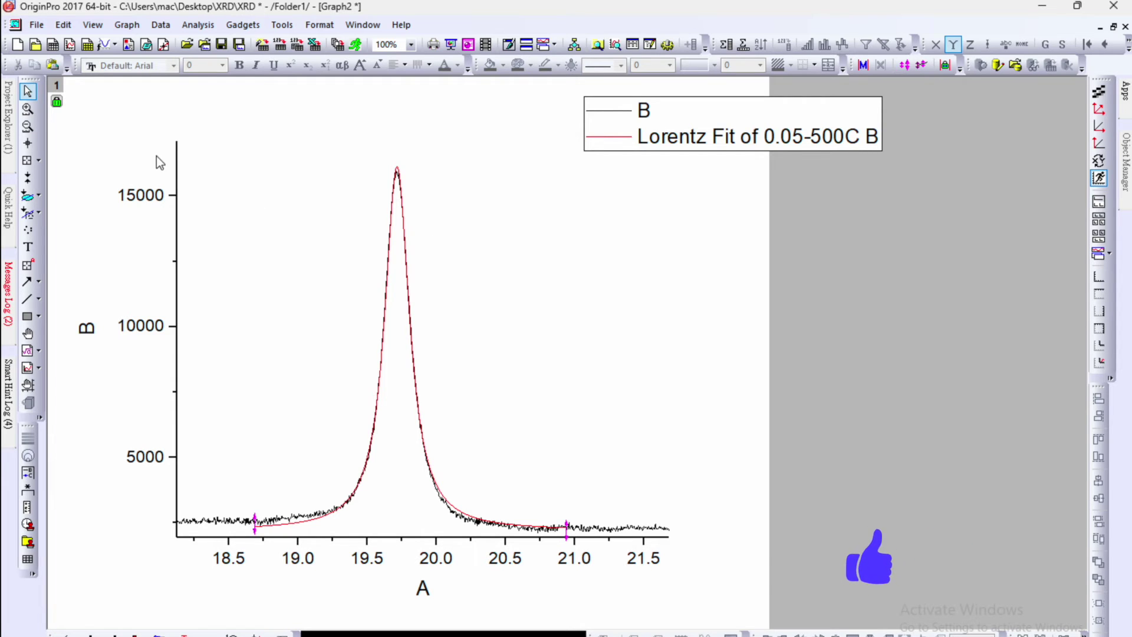
pyautogui.click(127, 24)
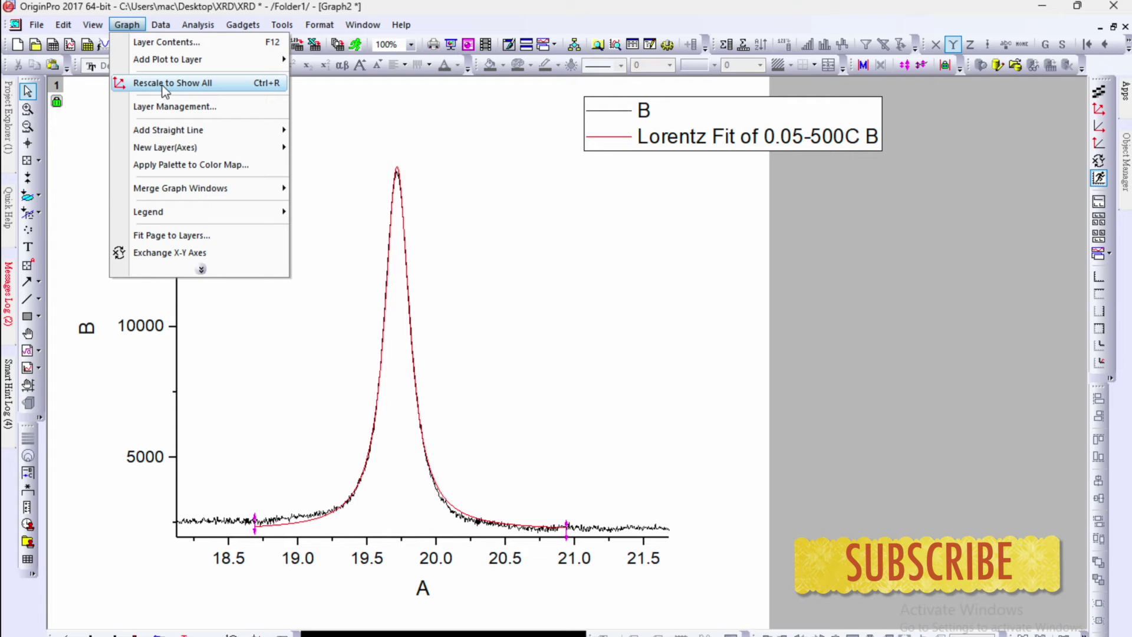
pyautogui.click(267, 84)
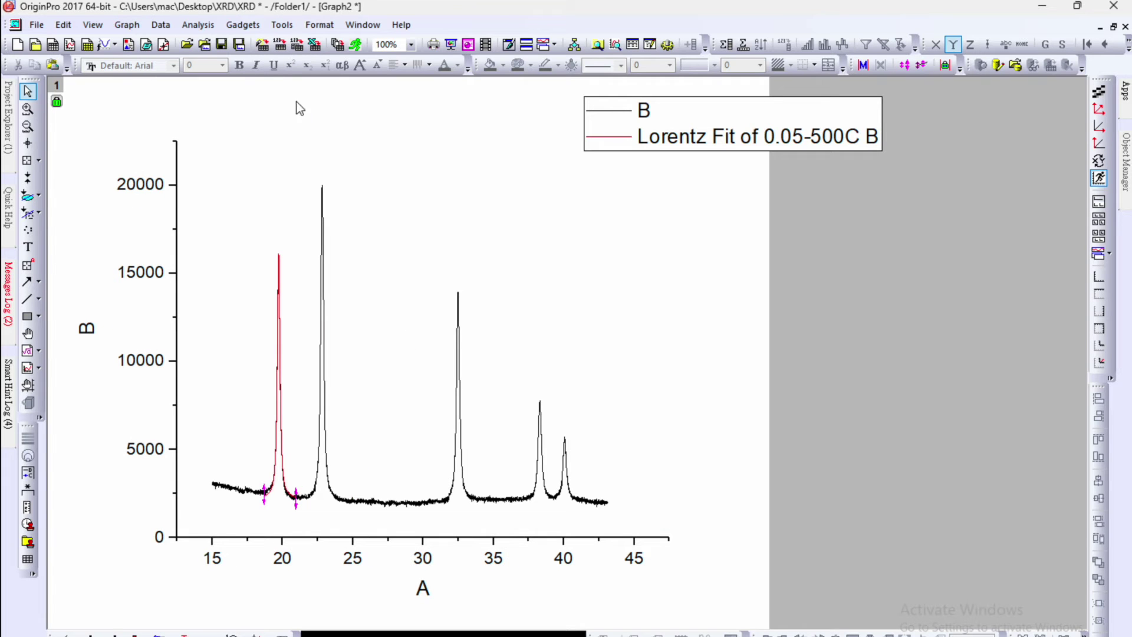
# - Isolate the second peak near 22.8 and limit its data selection to about 21.8–24.05 on the A axis
pyautogui.click(30, 110)
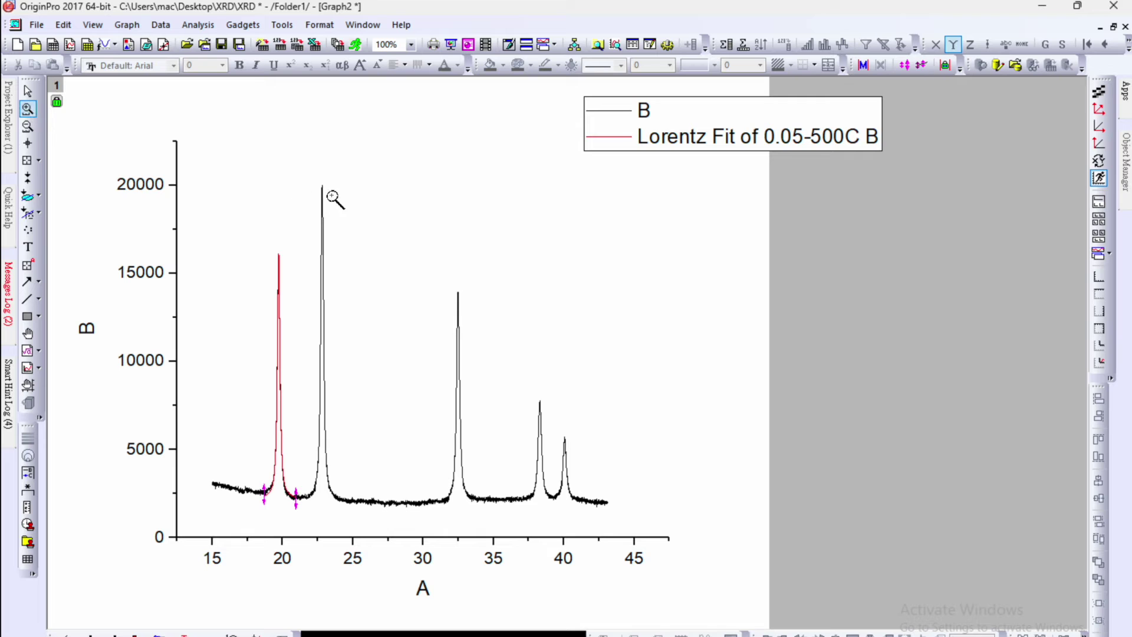
pyautogui.moveTo(300, 189); pyautogui.dragTo(354, 513)
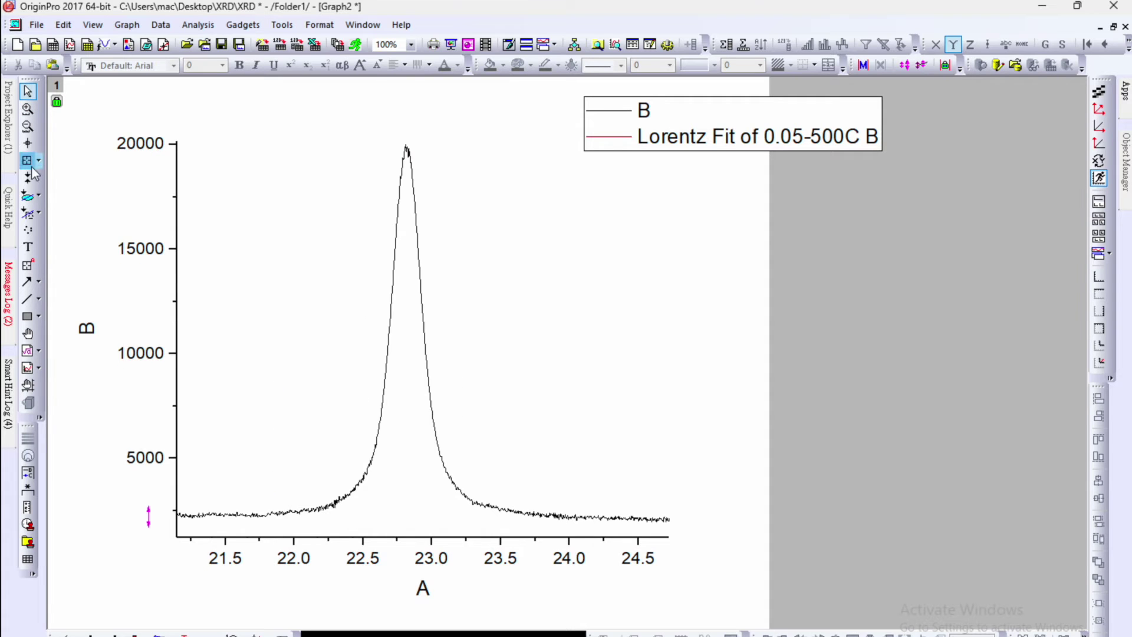
pyautogui.click(27, 177)
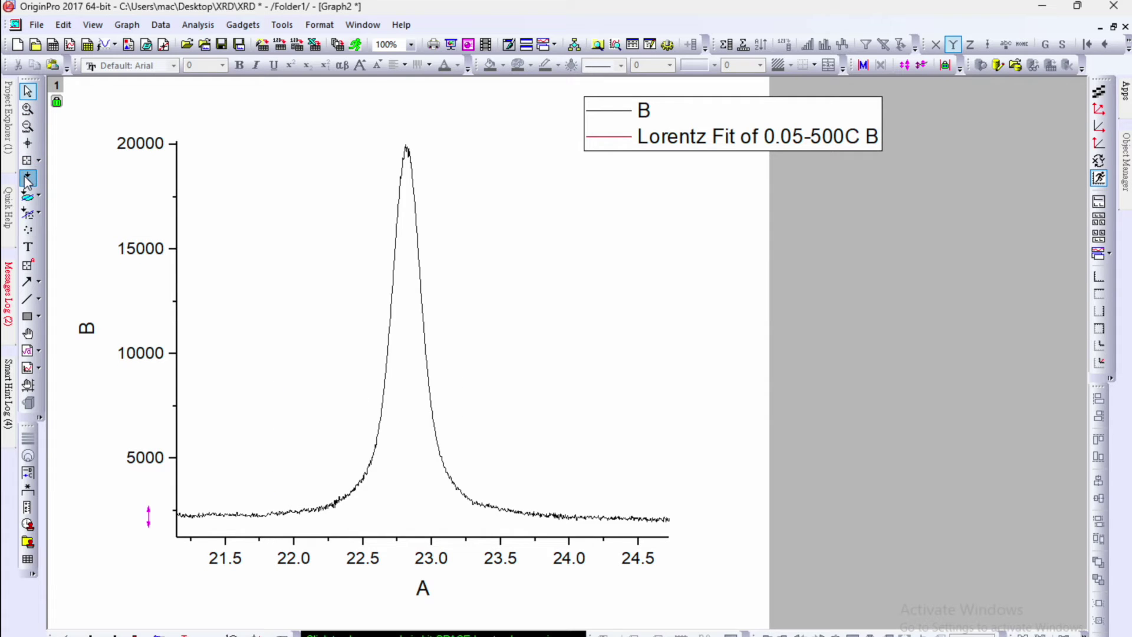
pyautogui.moveTo(645, 318); pyautogui.dragTo(576, 321)
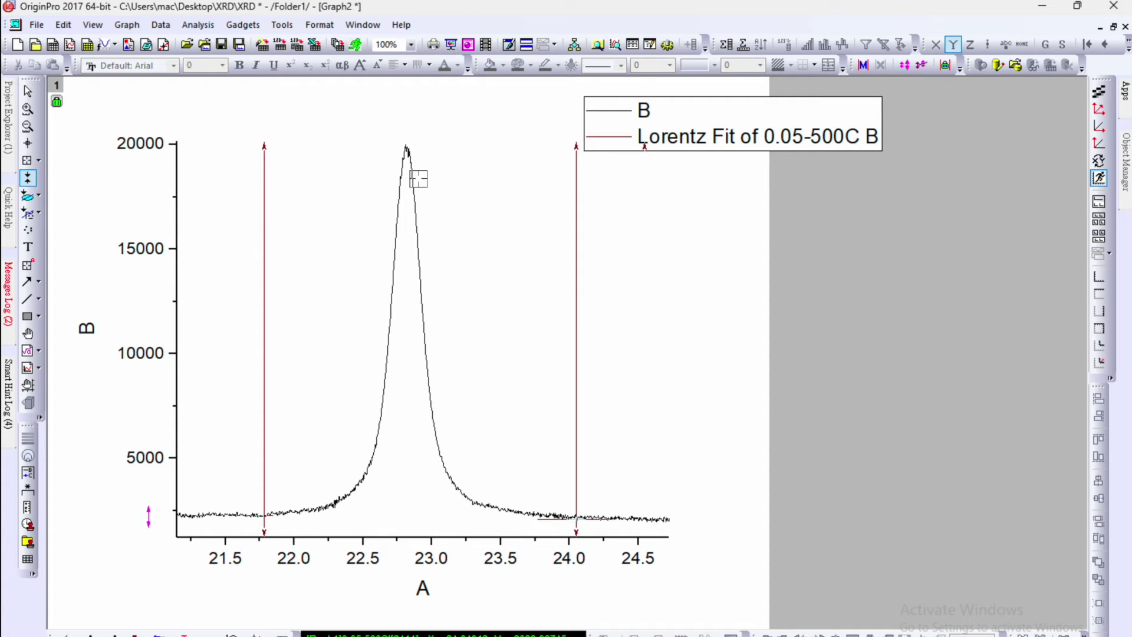
# - Fit the second peak until converged with the last-used Lorentz nonlinear curve fit, finish it and switch to the report sheet
pyautogui.click(198, 27)
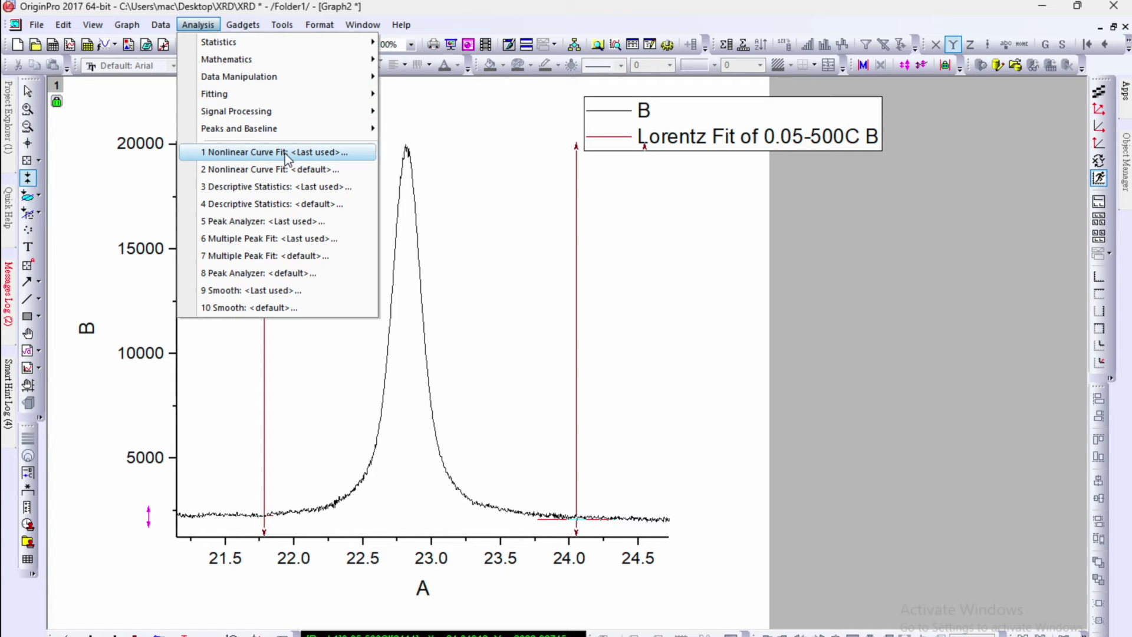
pyautogui.click(285, 153)
pyautogui.moveTo(533, 143); pyautogui.dragTo(738, 155)
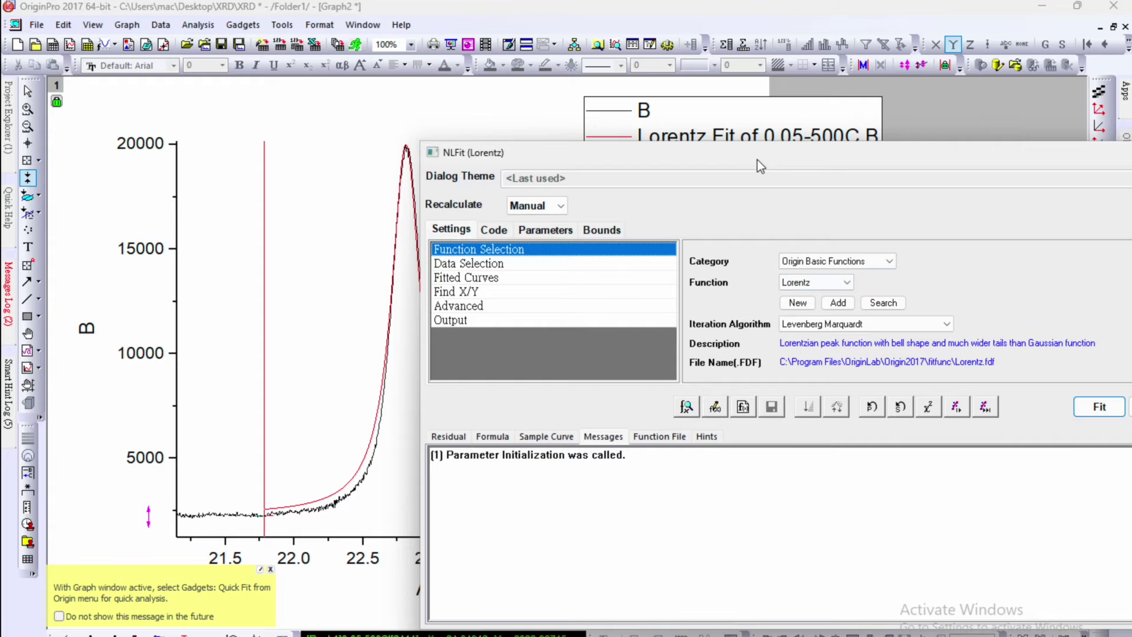
pyautogui.moveTo(756, 160); pyautogui.dragTo(778, 120)
pyautogui.click(1011, 368)
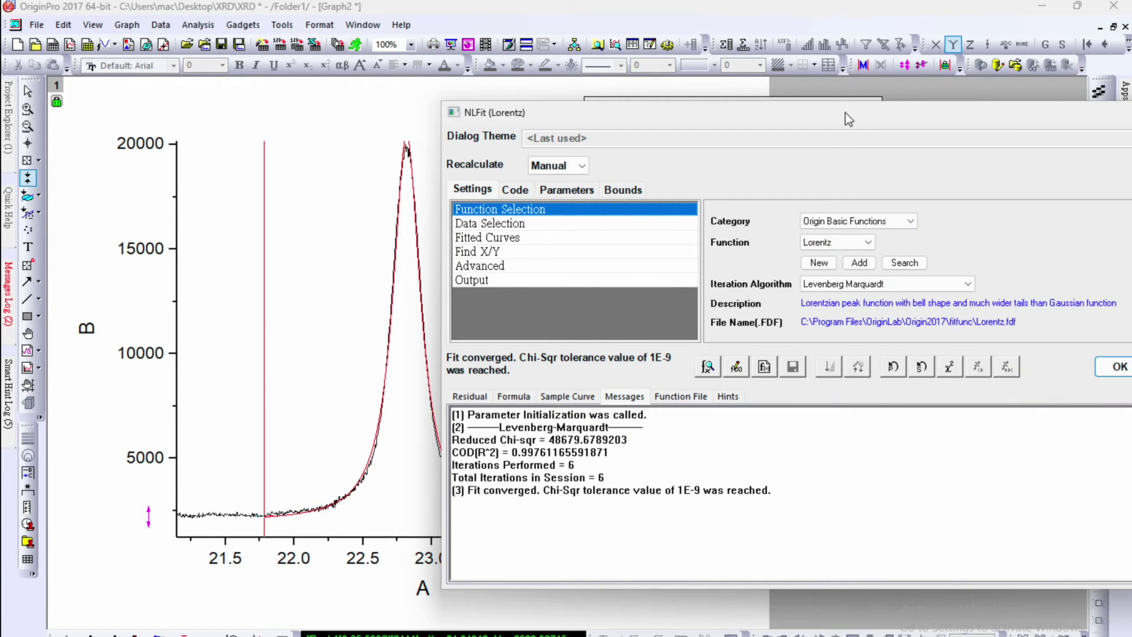
pyautogui.moveTo(844, 112); pyautogui.dragTo(669, 131)
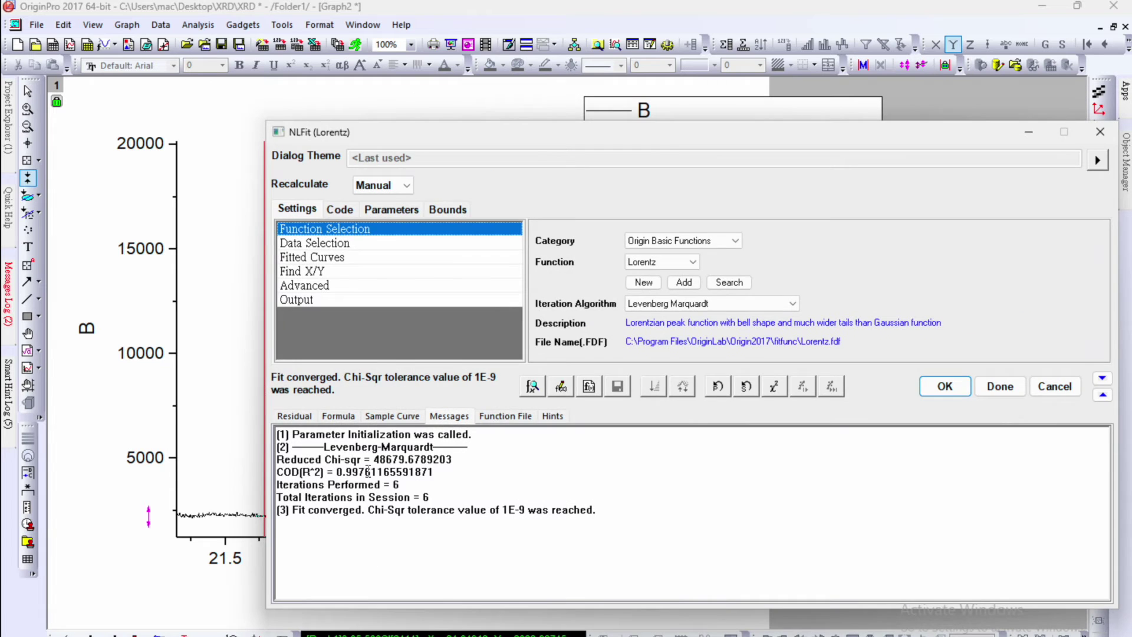
pyautogui.click(1010, 383)
pyautogui.click(569, 430)
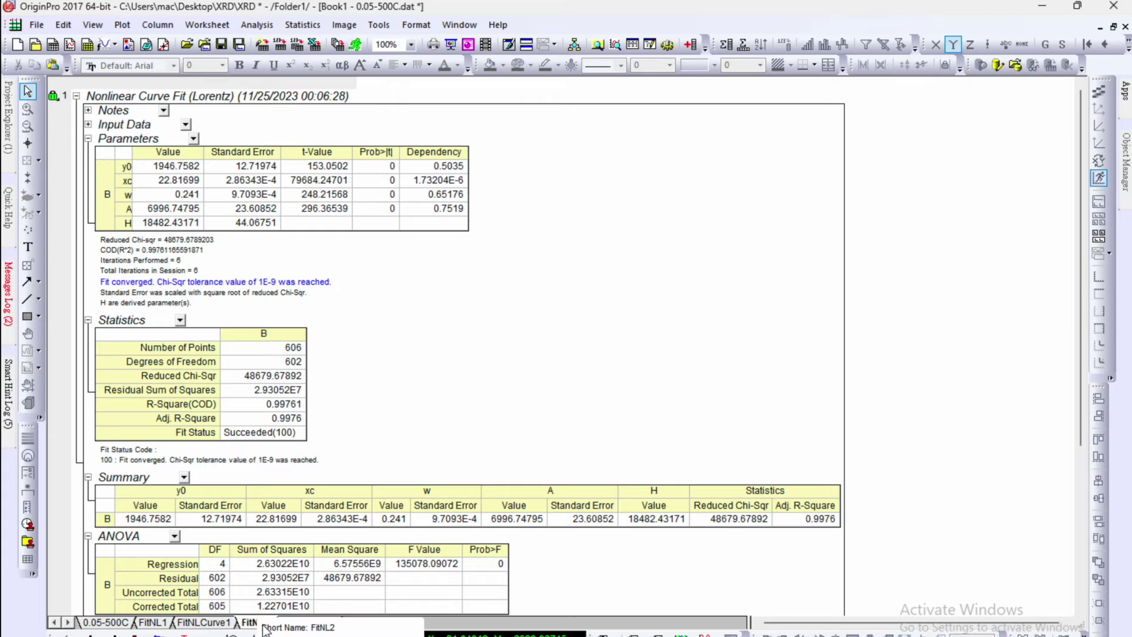
# - Return to Graph2, delete the second peak's results table and rescale the graph to show all data
pyautogui.click(1100, 26)
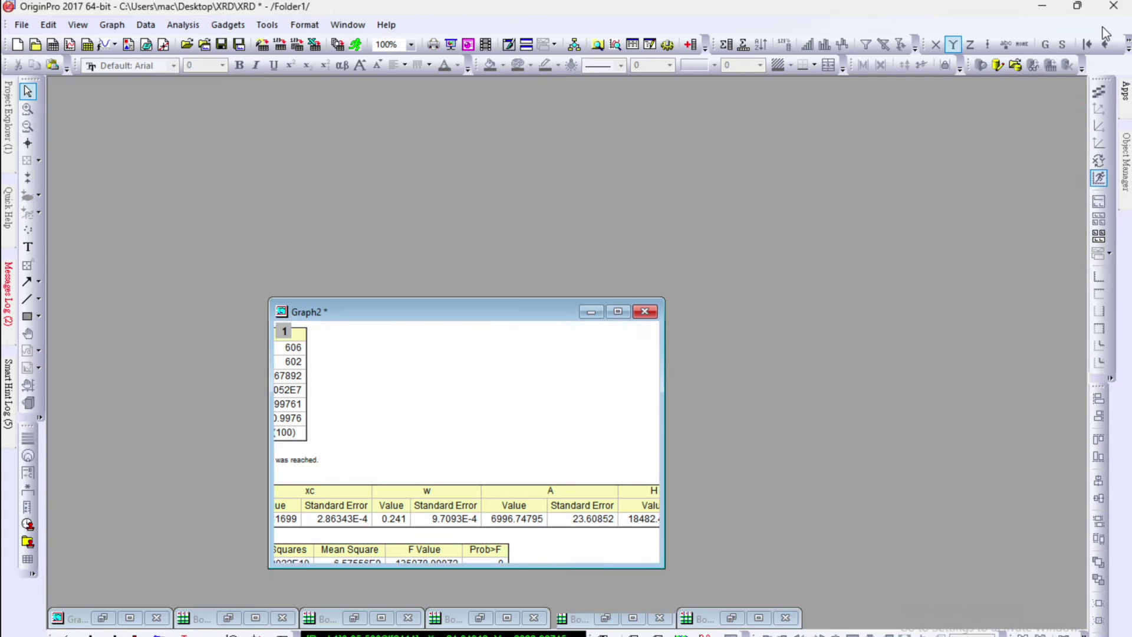
pyautogui.click(452, 282)
pyautogui.press('Delete')
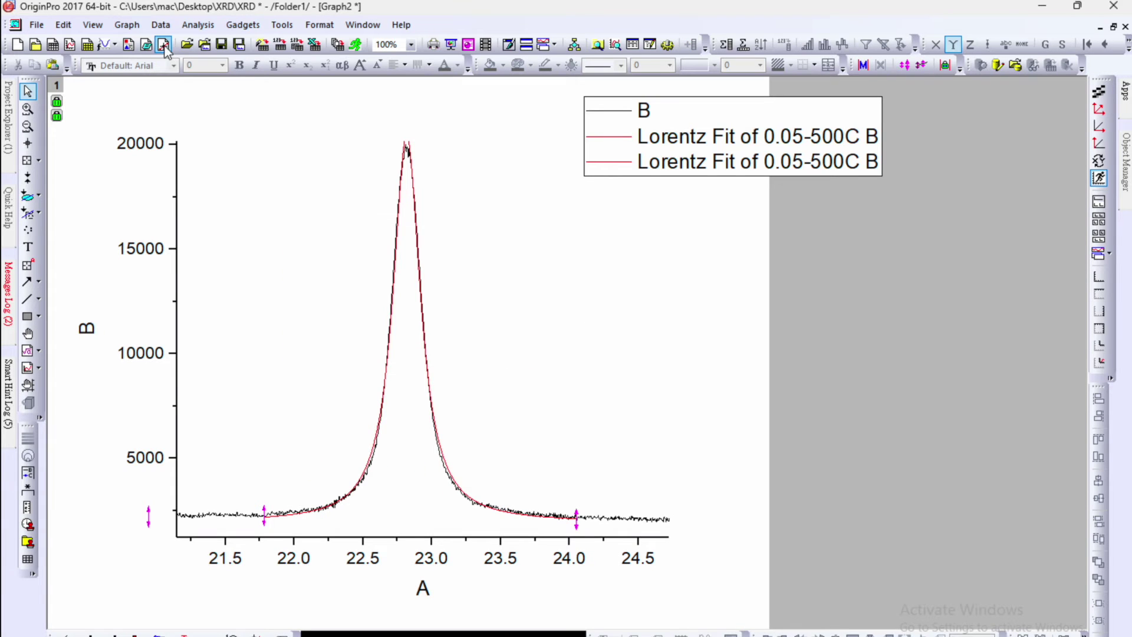
pyautogui.click(126, 25)
pyautogui.click(175, 83)
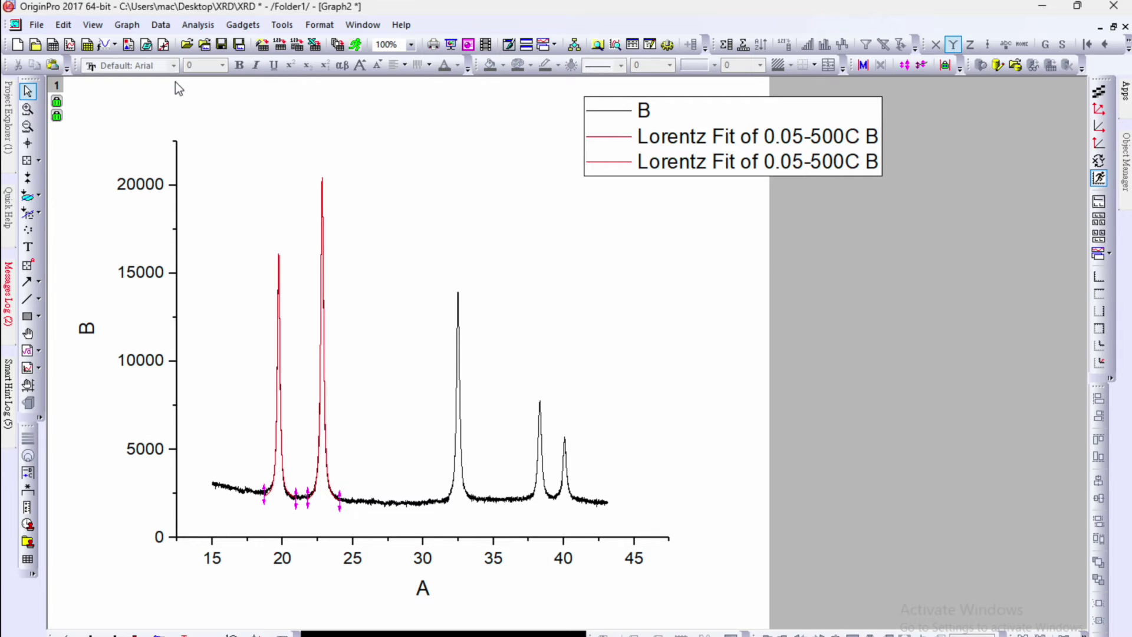
# - Isolate the third peak near 32.5 and limit its data selection to about 31.4–33.6 on the A axis
pyautogui.click(27, 109)
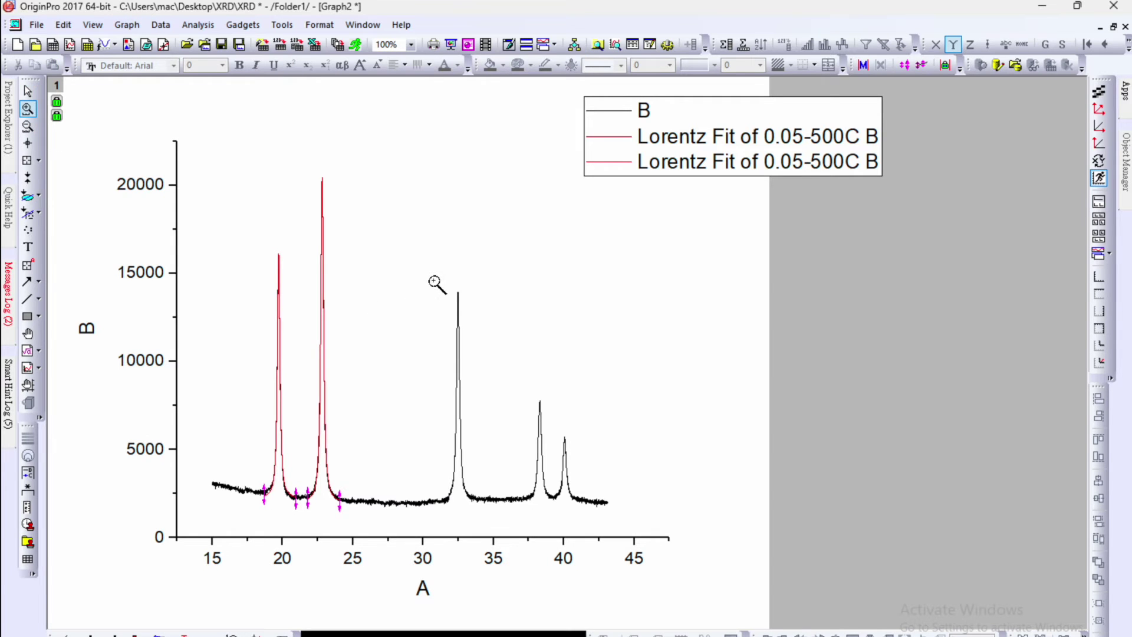
pyautogui.moveTo(439, 283); pyautogui.dragTo(481, 510)
pyautogui.click(27, 178)
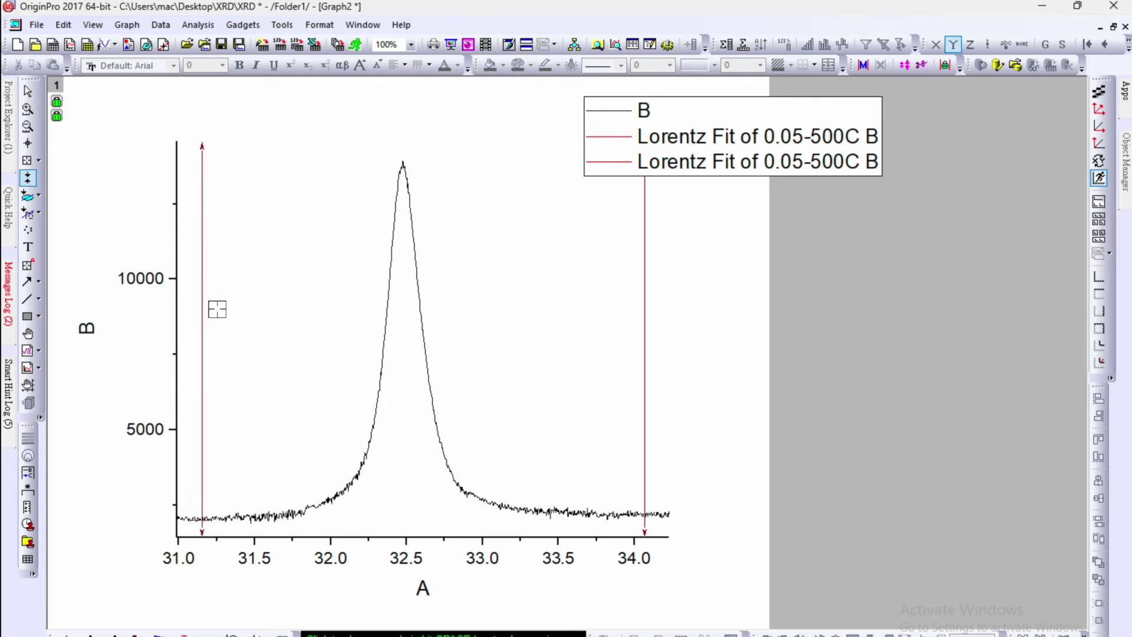
pyautogui.moveTo(639, 324); pyautogui.dragTo(571, 324)
# - Fit the third peak until converged with the last-used Lorentz nonlinear curve fit and finish the fit
pyautogui.click(198, 25)
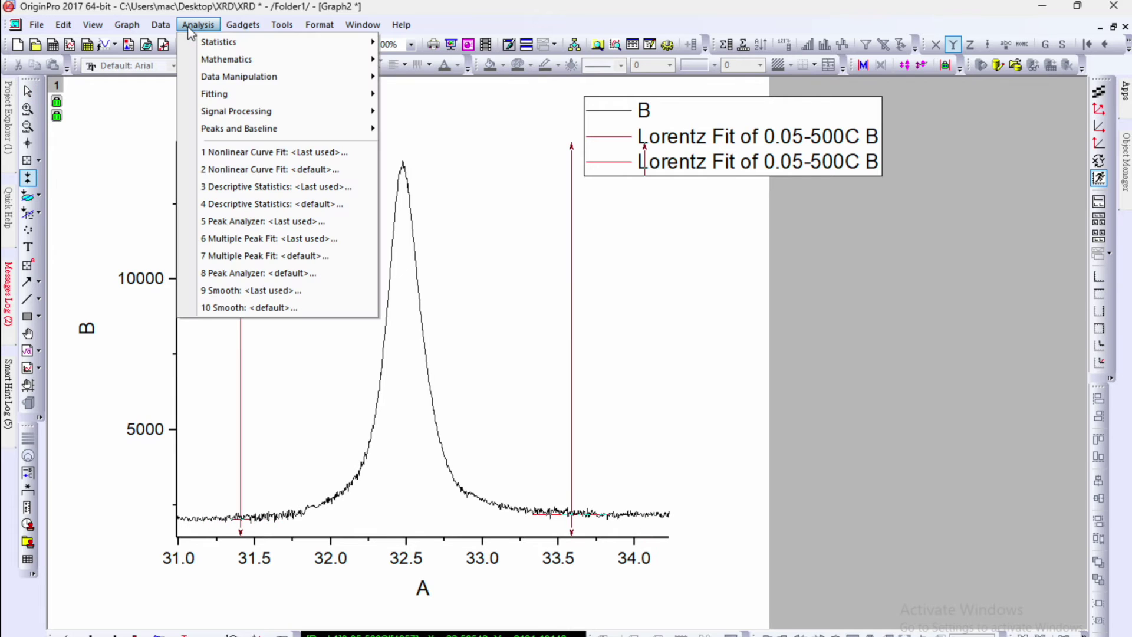
pyautogui.click(292, 153)
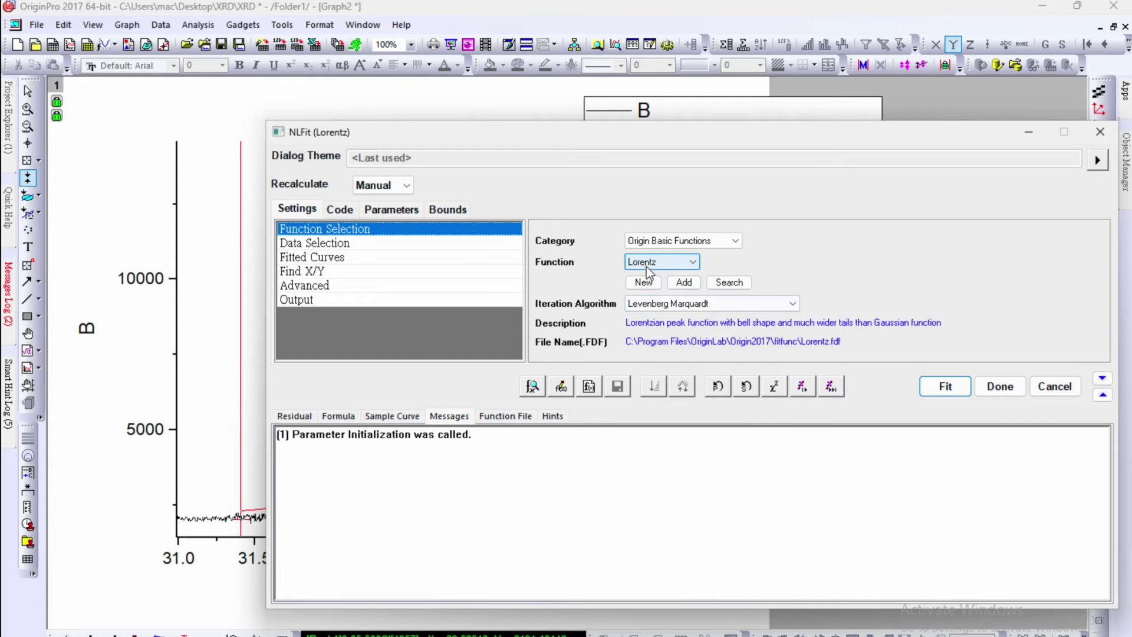
pyautogui.click(831, 389)
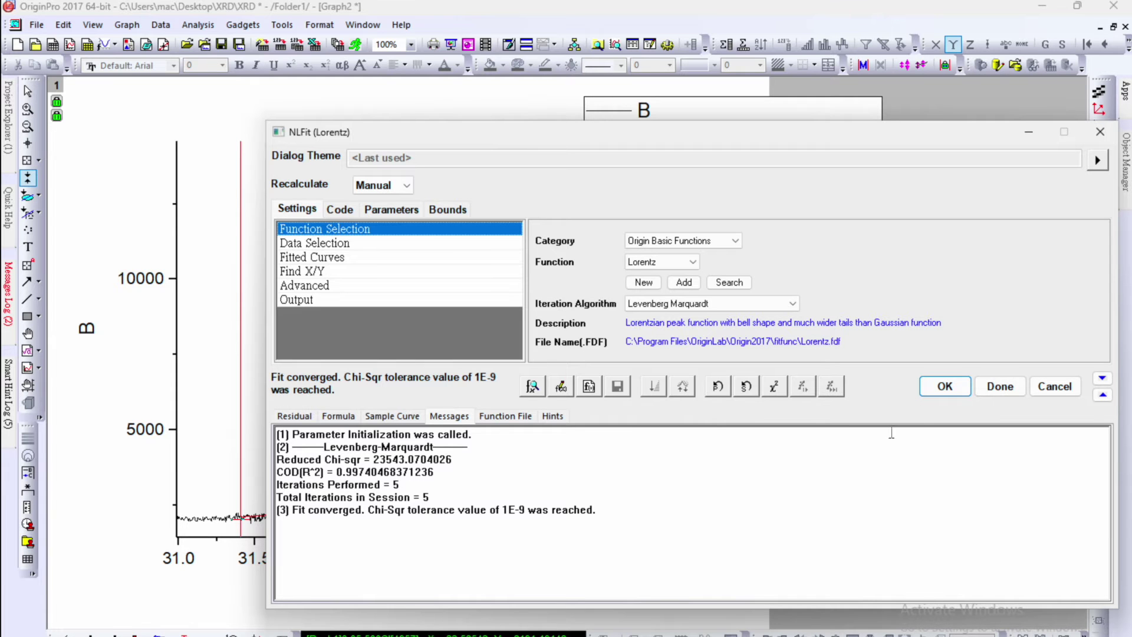
pyautogui.click(999, 386)
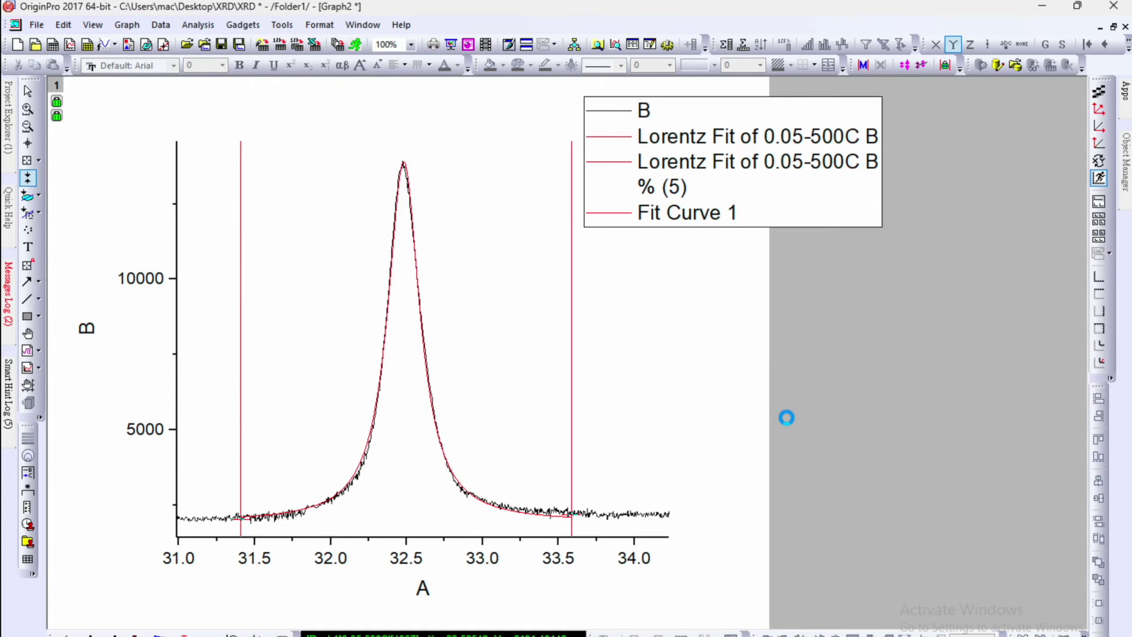
# - Stay on the graph instead of switching to the report sheet, delete the third peak's results table and rescale to show all data
pyautogui.click(435, 371)
pyautogui.click(567, 431)
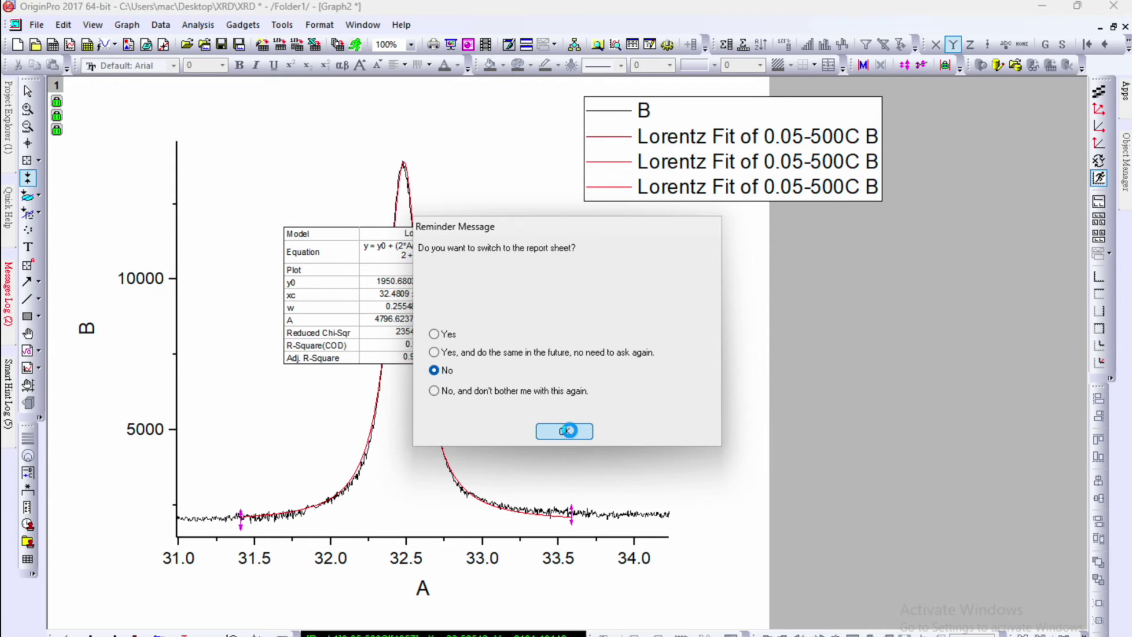
pyautogui.click(450, 304)
pyautogui.rightClick(450, 305)
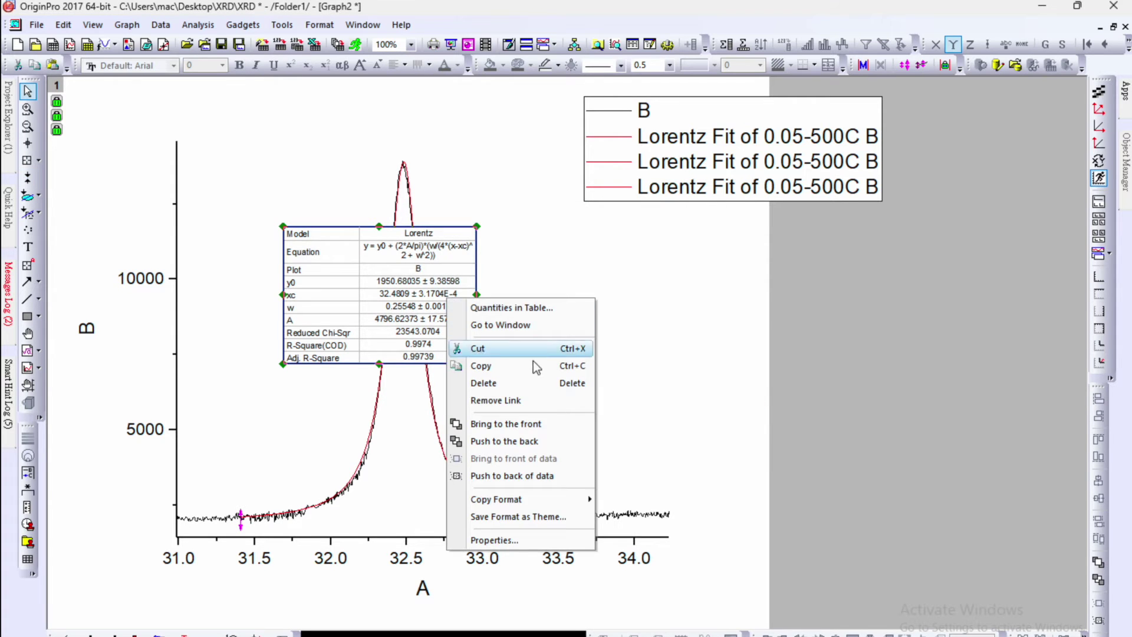
pyautogui.click(471, 381)
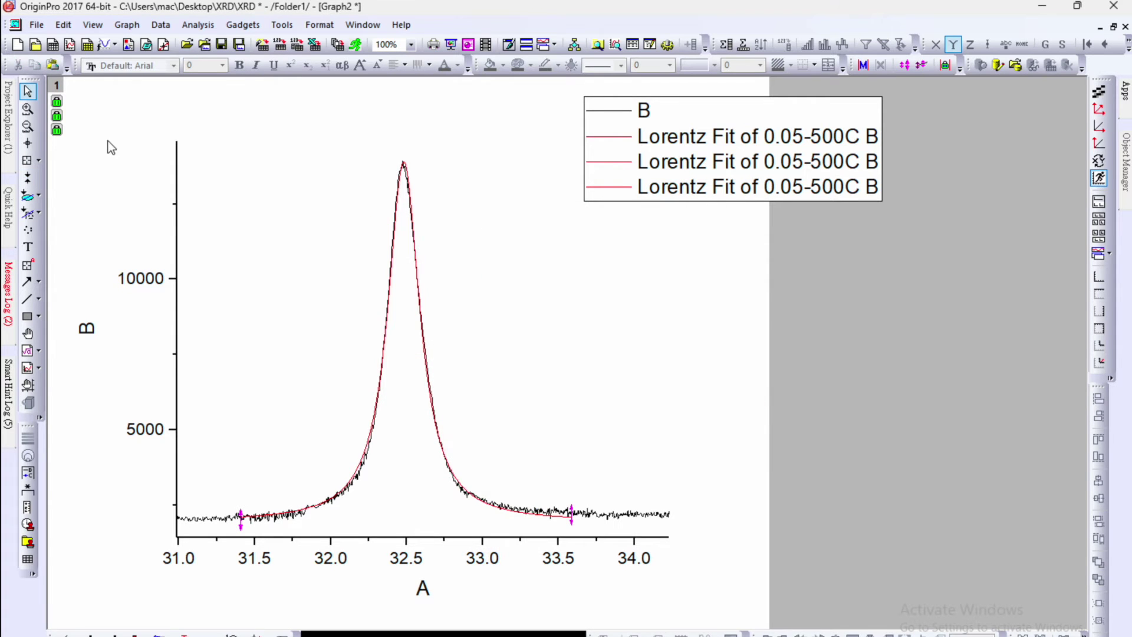
pyautogui.click(127, 25)
pyautogui.click(175, 83)
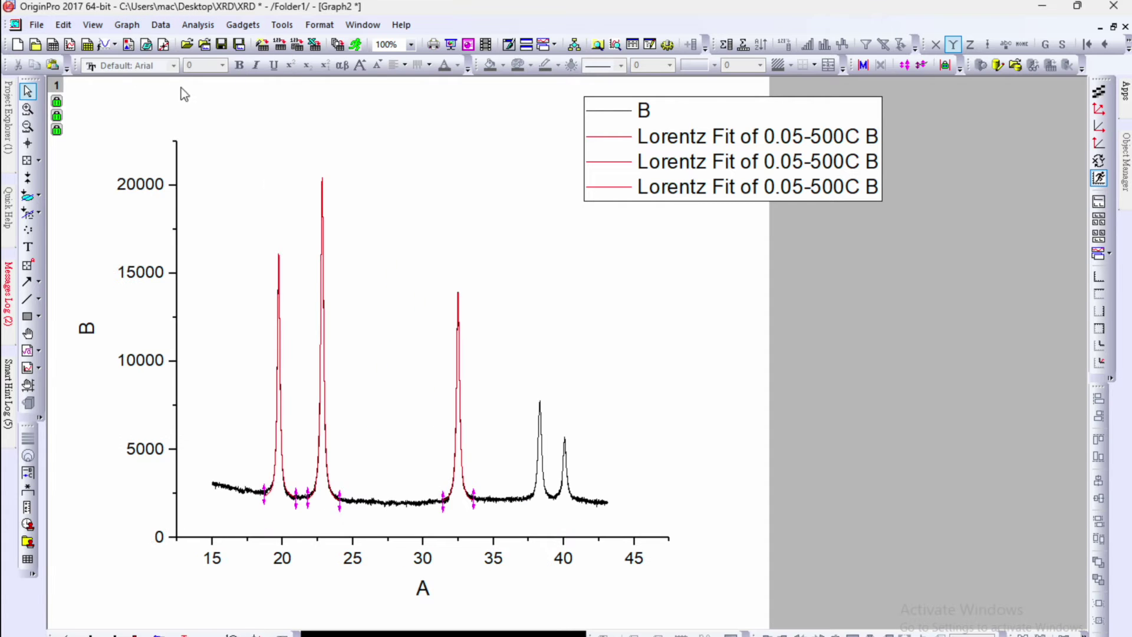
# - Isolate the fourth peak near 38.3 and limit its data selection to about 37.4–39.3 on the A axis
pyautogui.click(28, 109)
pyautogui.moveTo(519, 391); pyautogui.dragTo(555, 510)
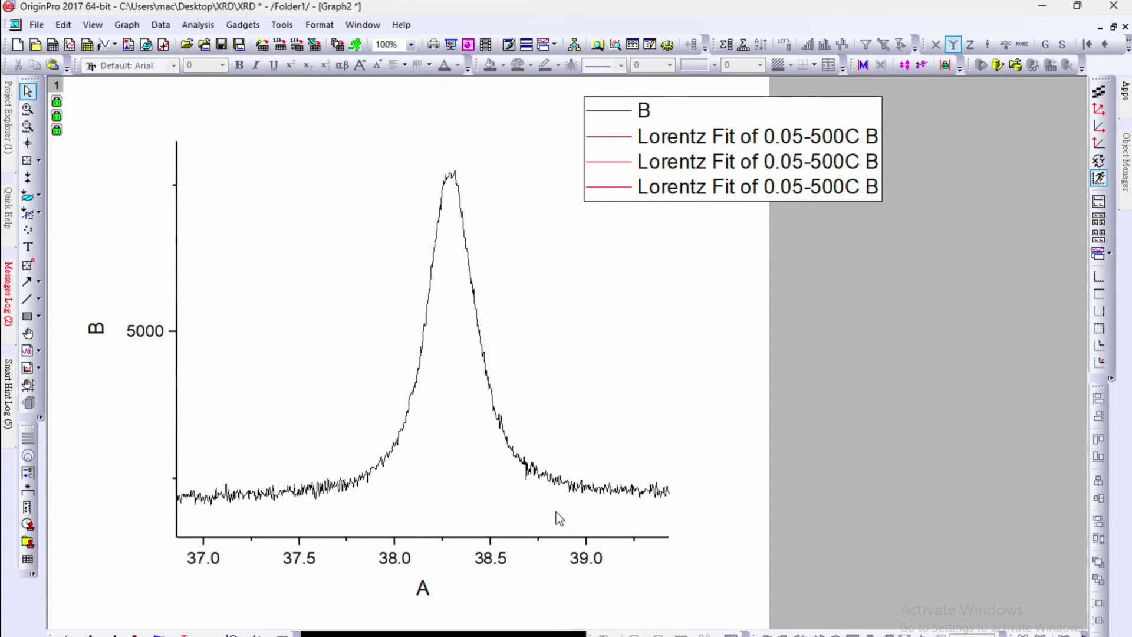
pyautogui.click(28, 177)
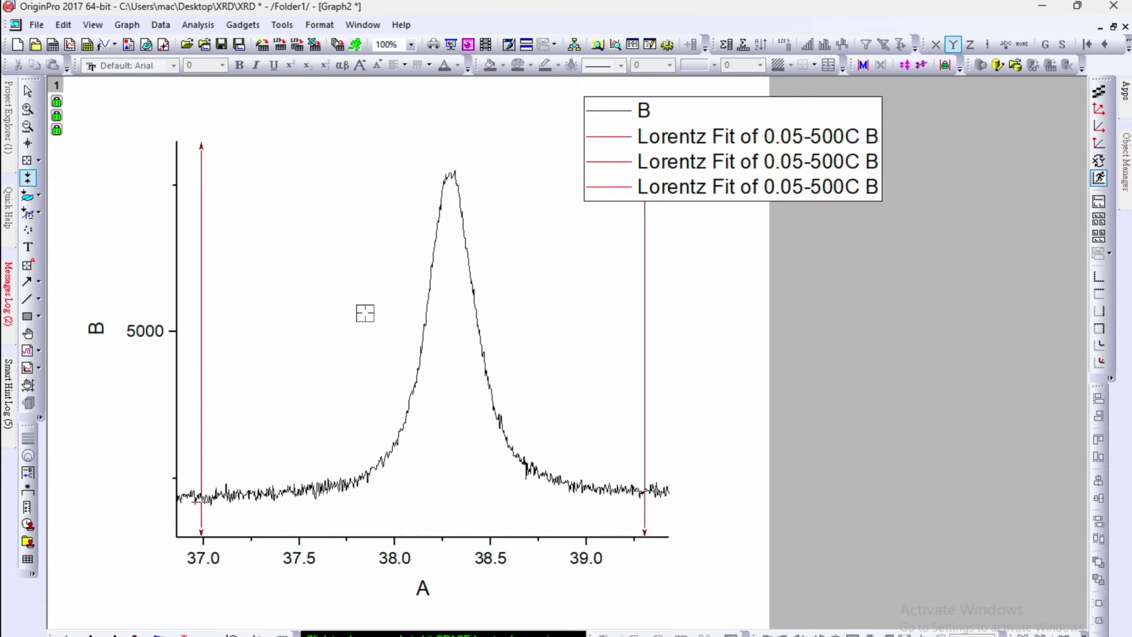
pyautogui.moveTo(191, 331); pyautogui.dragTo(274, 330)
# - Fit the fourth peak until converged with the last-used Lorentz nonlinear curve fit and finish without switching to the report sheet
pyautogui.click(197, 24)
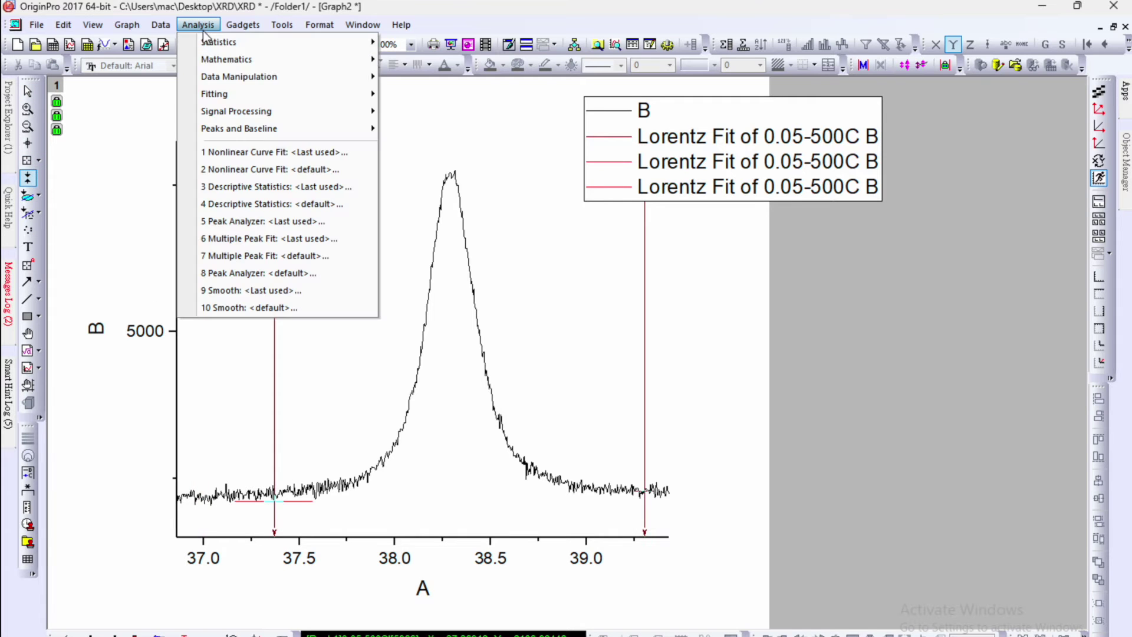
pyautogui.click(246, 152)
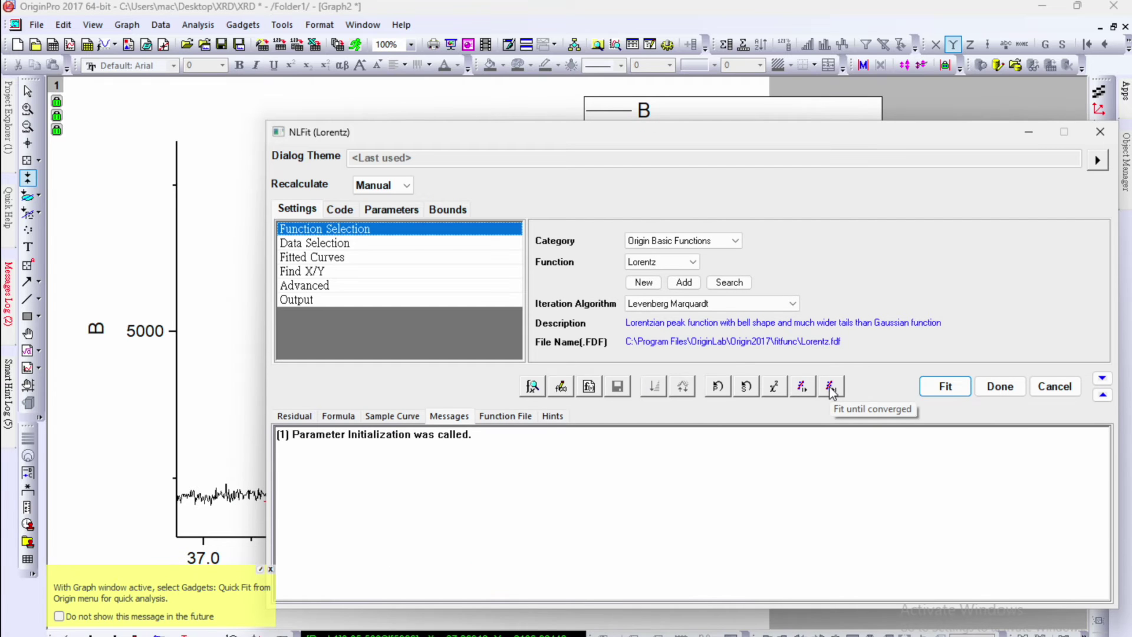
pyautogui.click(831, 387)
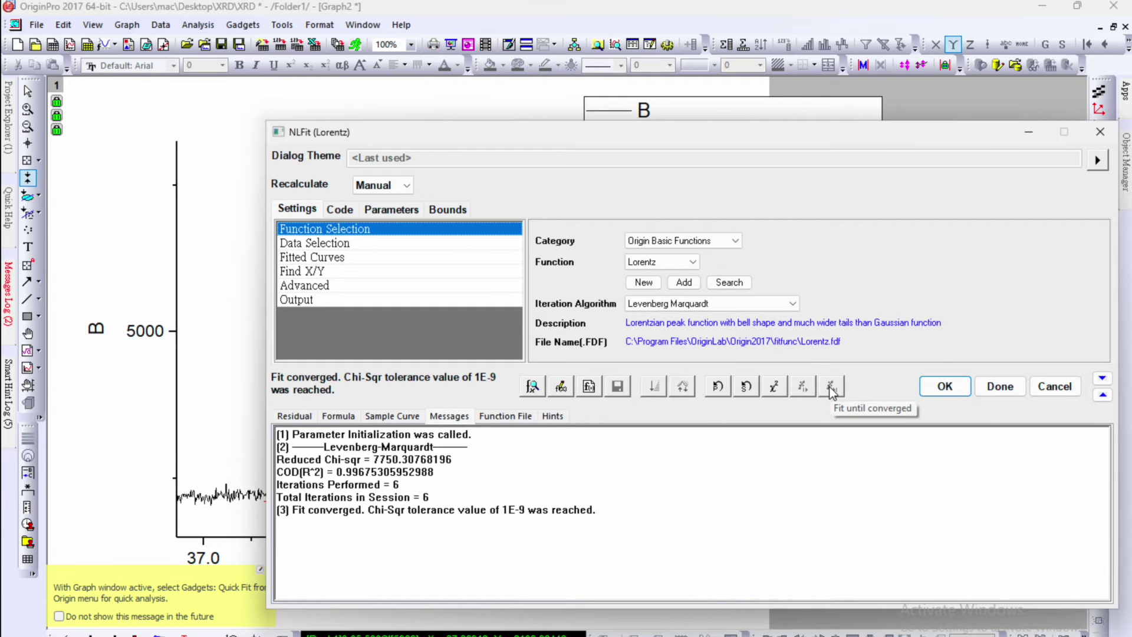
pyautogui.click(1001, 387)
pyautogui.click(448, 372)
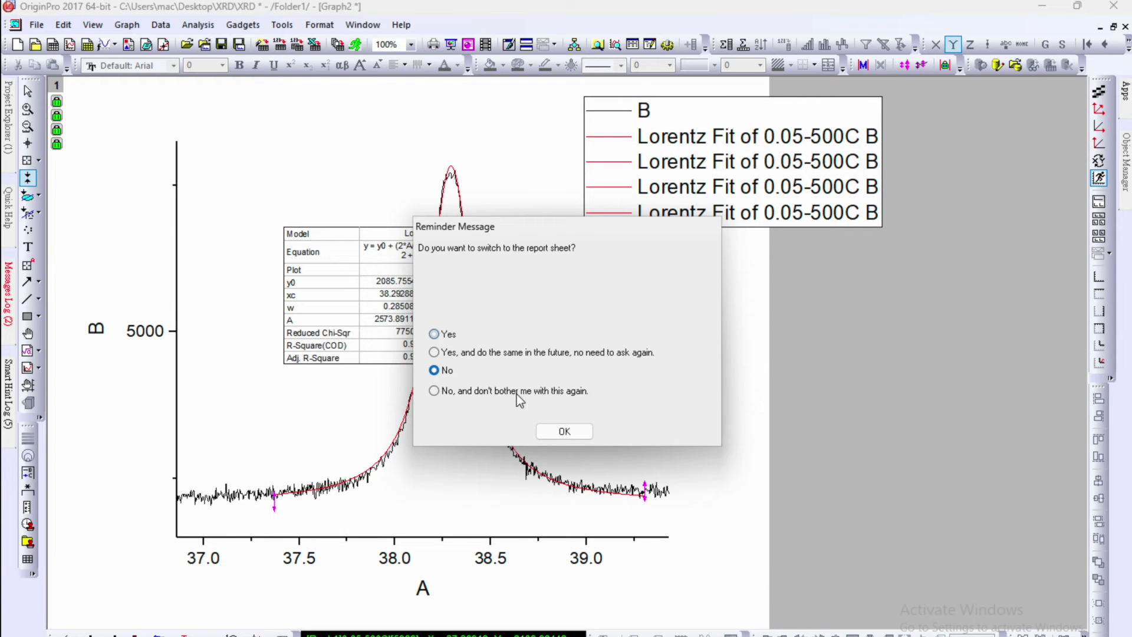
pyautogui.click(563, 430)
# - Delete the fourth peak's results table from the graph and rescale to show all data
pyautogui.rightClick(417, 302)
pyautogui.click(446, 380)
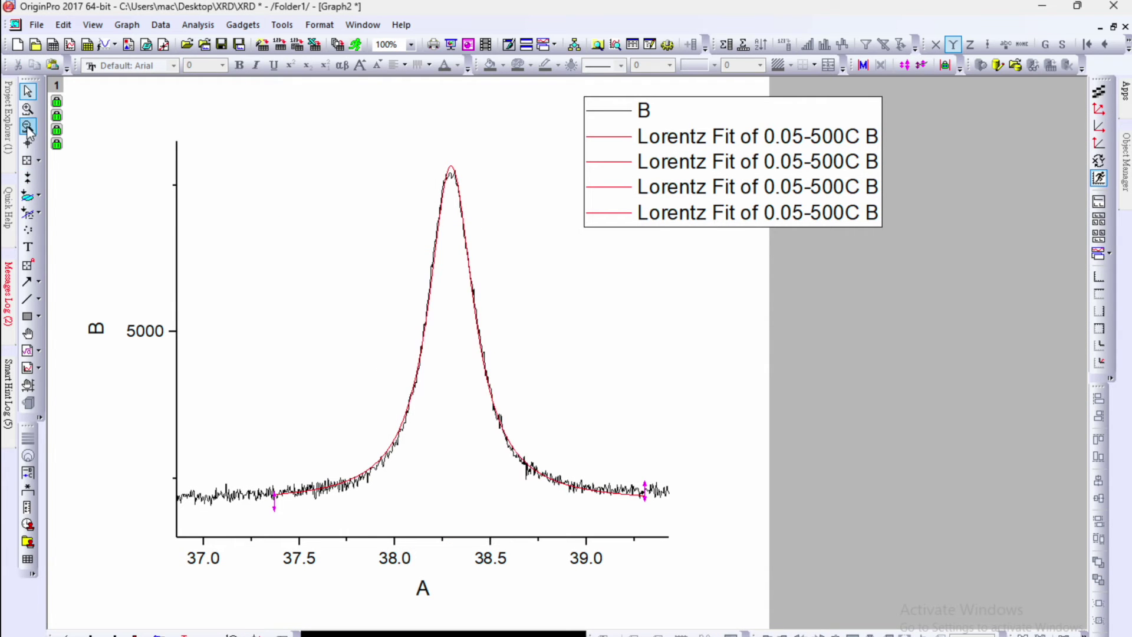
pyautogui.click(127, 24)
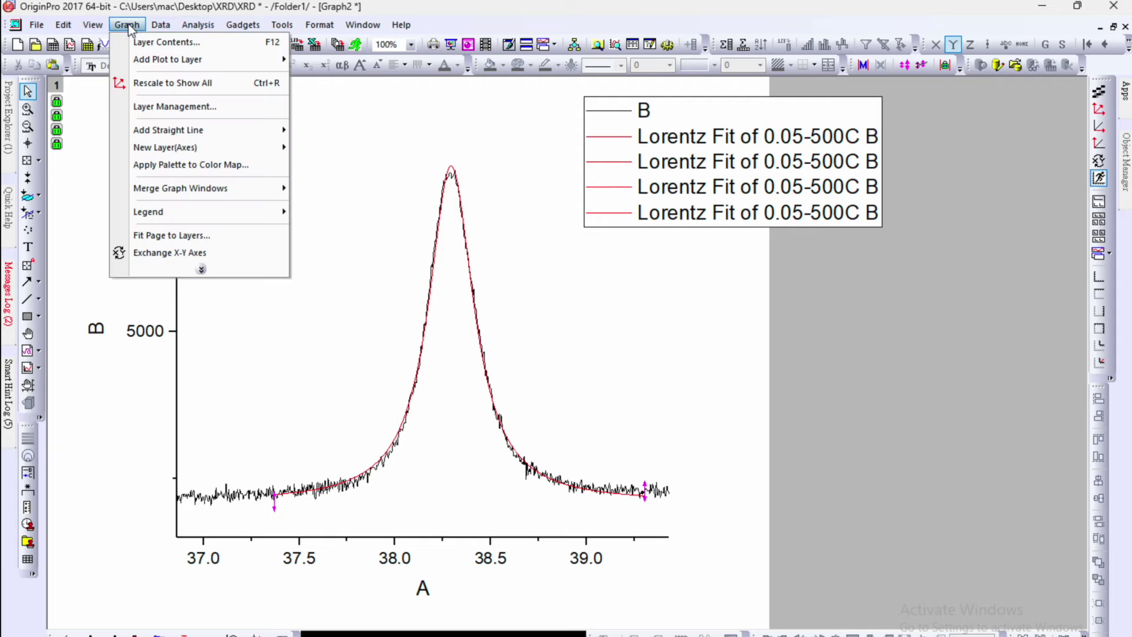
pyautogui.click(179, 83)
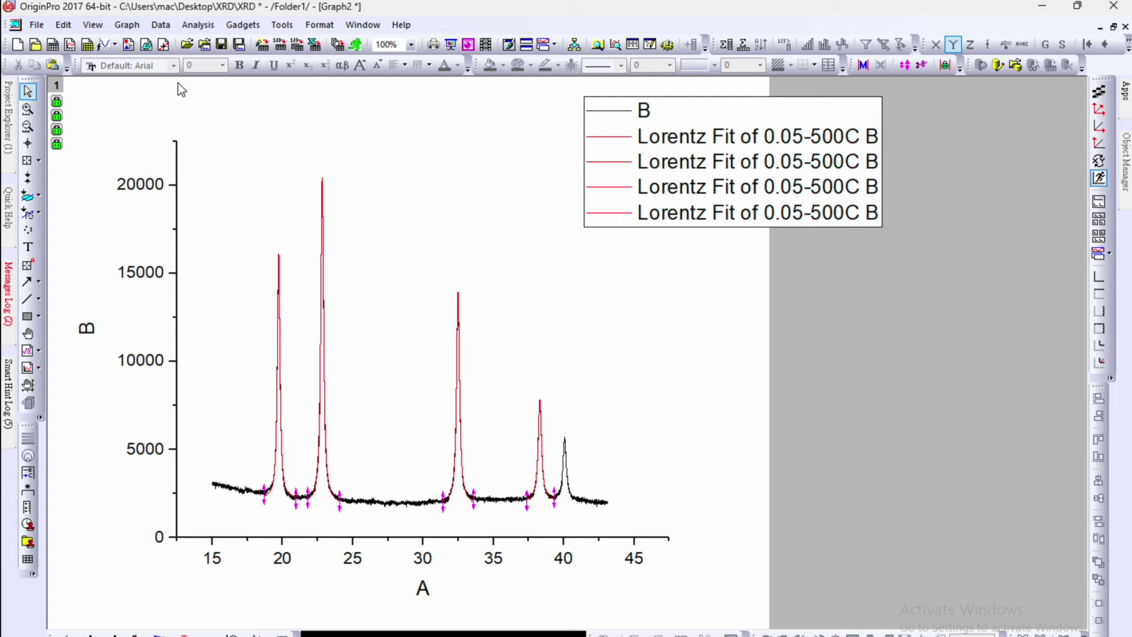
# - Isolate the fifth peak near 40.1 and limit its data selection to about 39.2–41.2 on the A axis
pyautogui.click(27, 109)
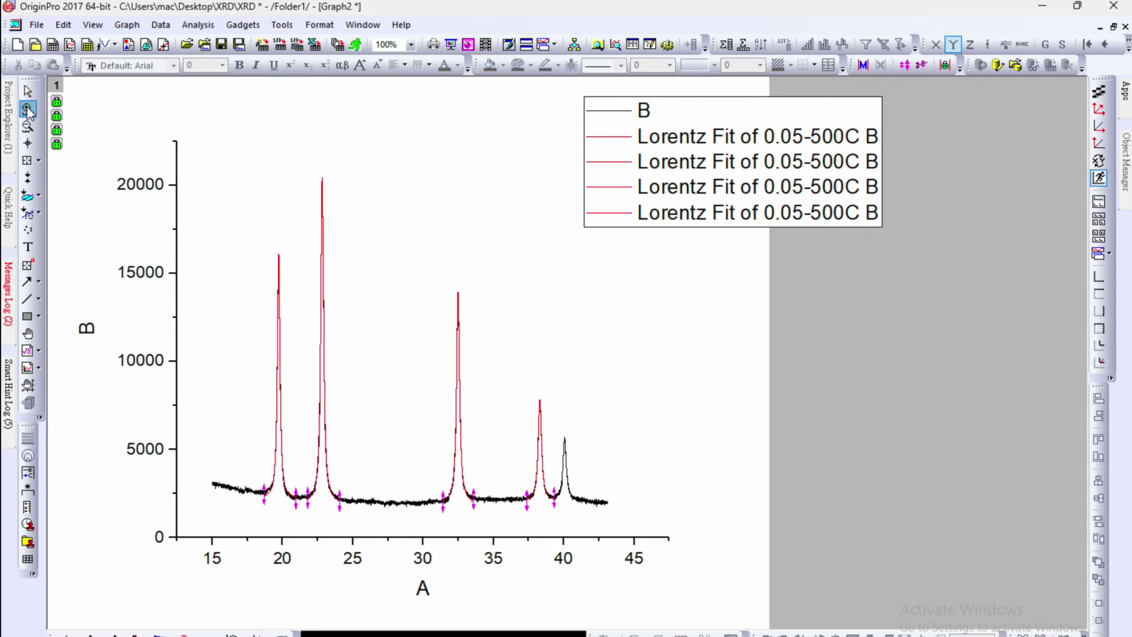
pyautogui.moveTo(551, 423); pyautogui.dragTo(585, 498)
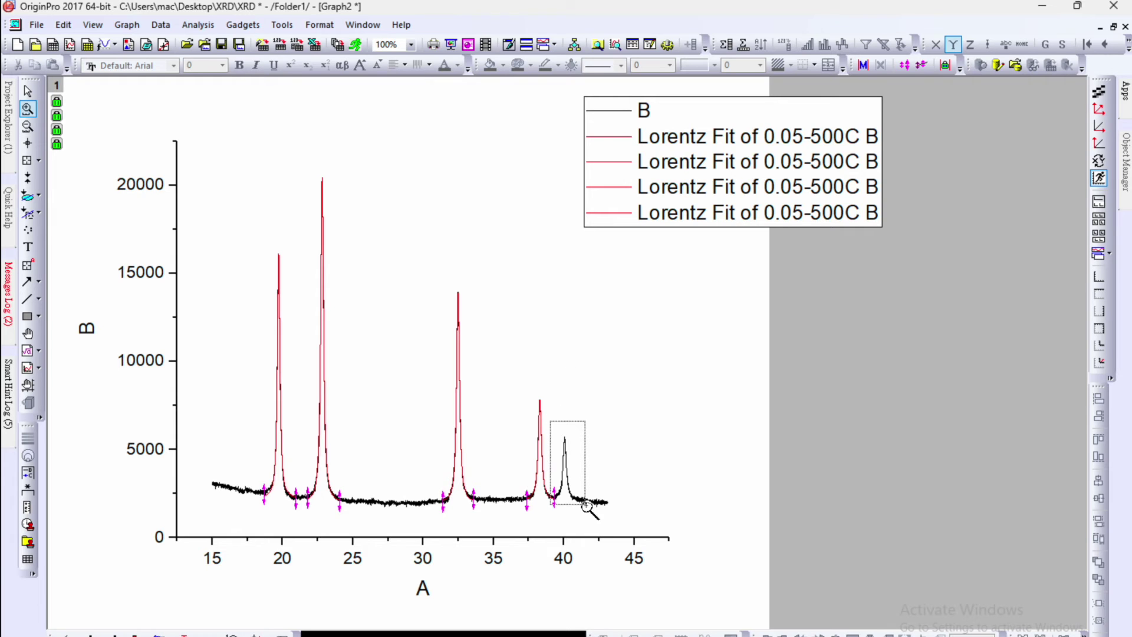
pyautogui.click(28, 178)
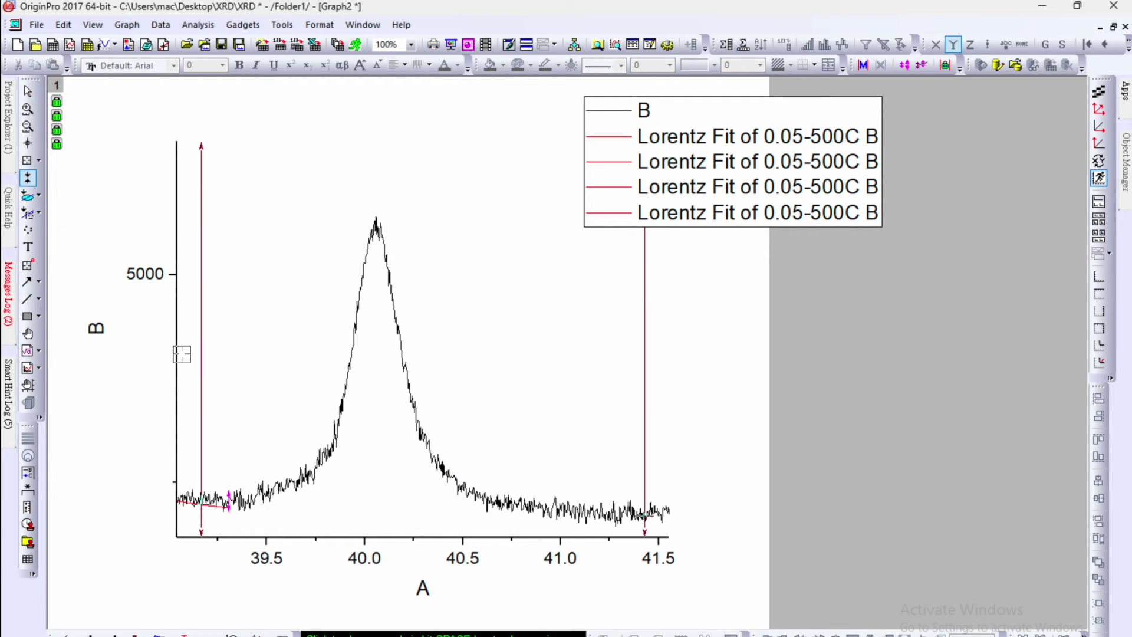
# - Fit the fifth peak until converged with the last-used Lorentz nonlinear curve fit and finish without switching to the report sheet
pyautogui.click(198, 25)
pyautogui.click(251, 153)
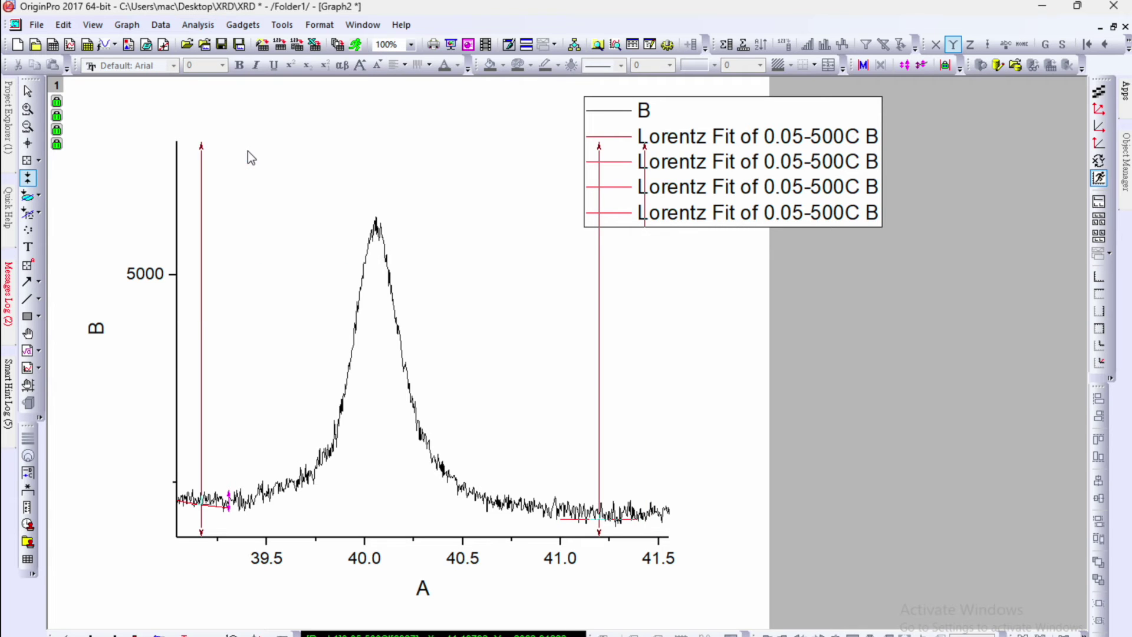
pyautogui.click(831, 387)
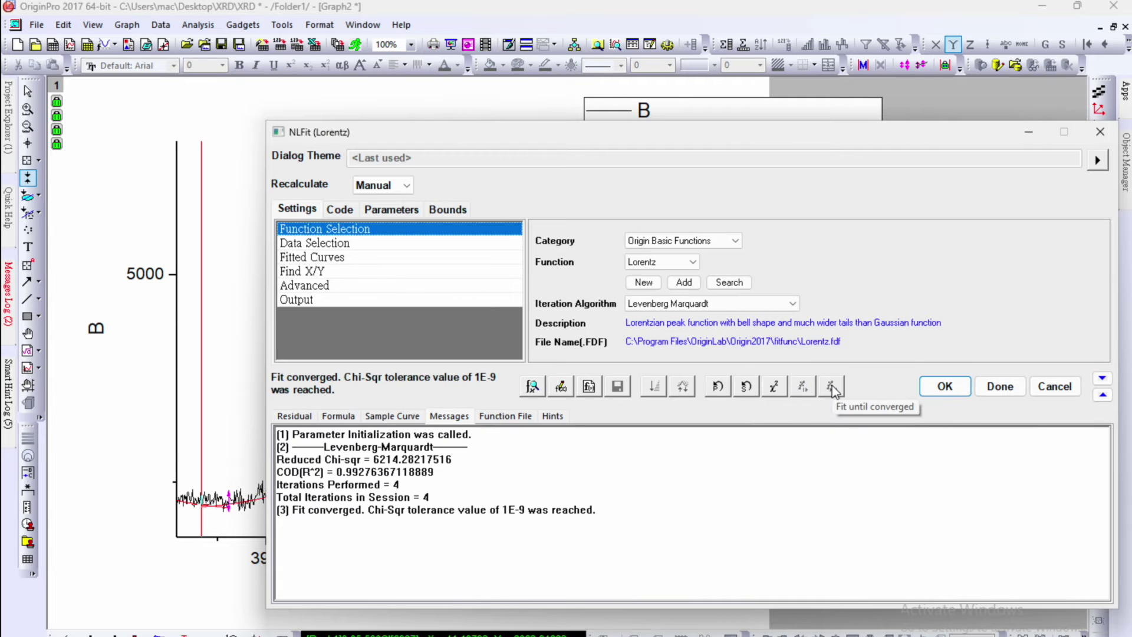
pyautogui.click(1001, 386)
pyautogui.click(436, 371)
pyautogui.click(554, 431)
# - Delete the fifth peak's results table from the graph and rescale to show all data
pyautogui.moveTo(414, 275); pyautogui.dragTo(604, 324)
pyautogui.rightClick(603, 324)
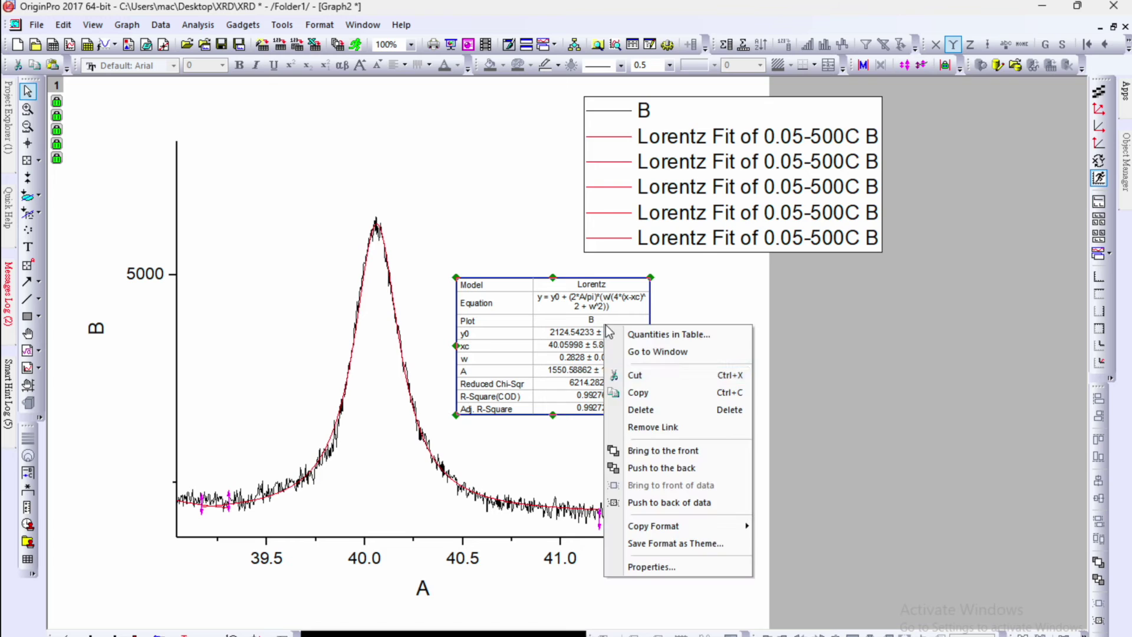
pyautogui.click(633, 406)
pyautogui.click(120, 26)
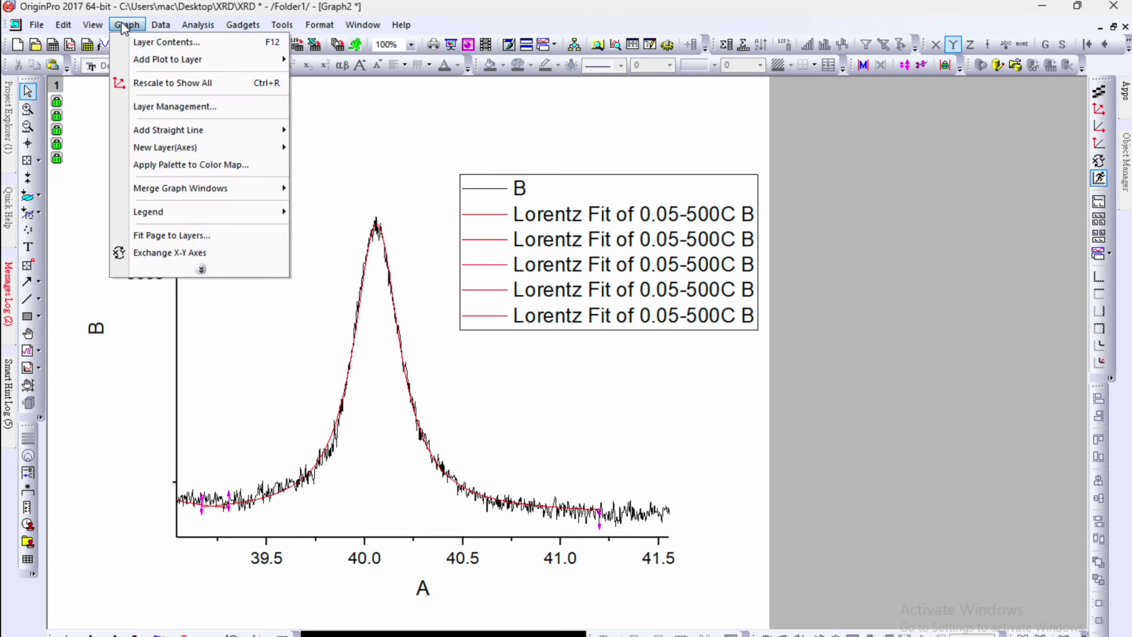
pyautogui.click(164, 90)
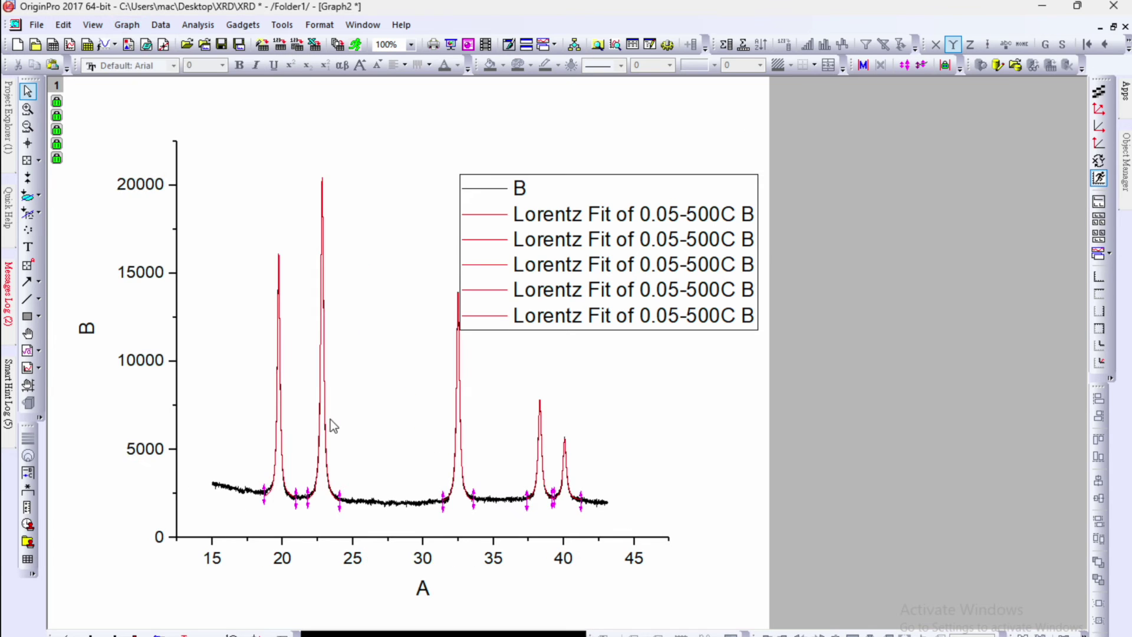
# - Restore the graph window to normal size, open Book1 and examine the Lorentz fit parameters in its FitNL report sheets
pyautogui.click(1113, 26)
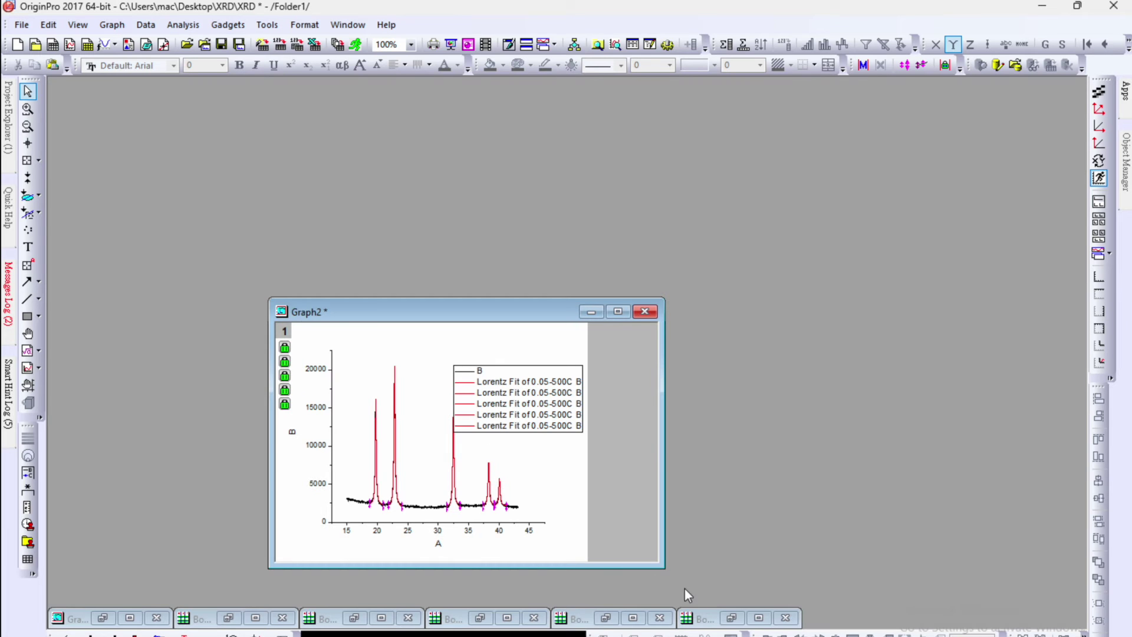
pyautogui.doubleClick(198, 617)
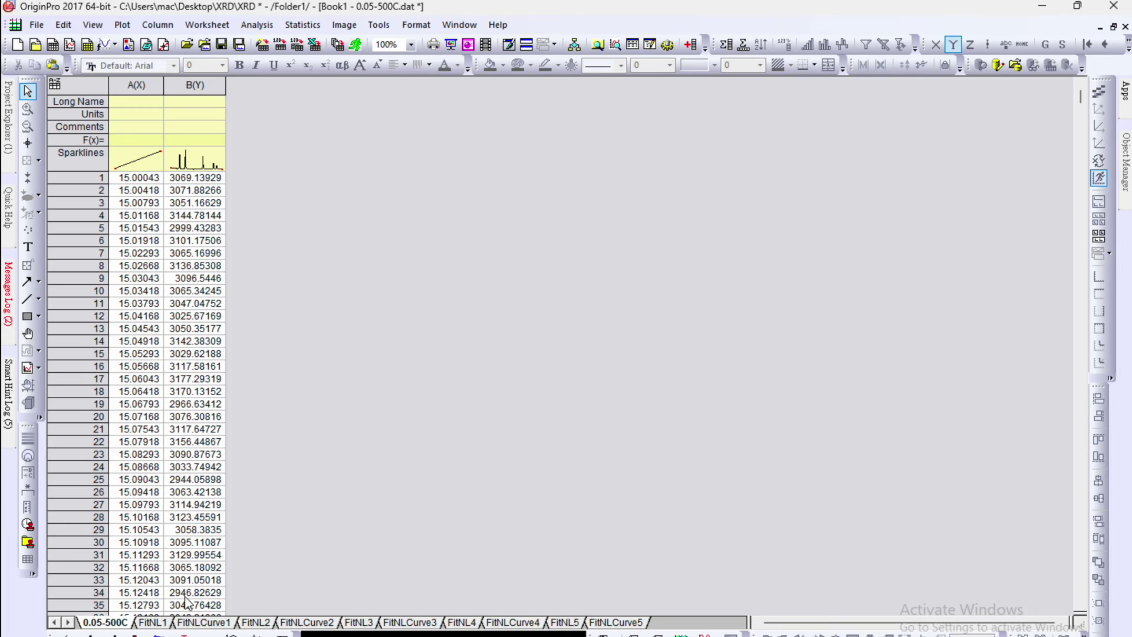
pyautogui.click(155, 625)
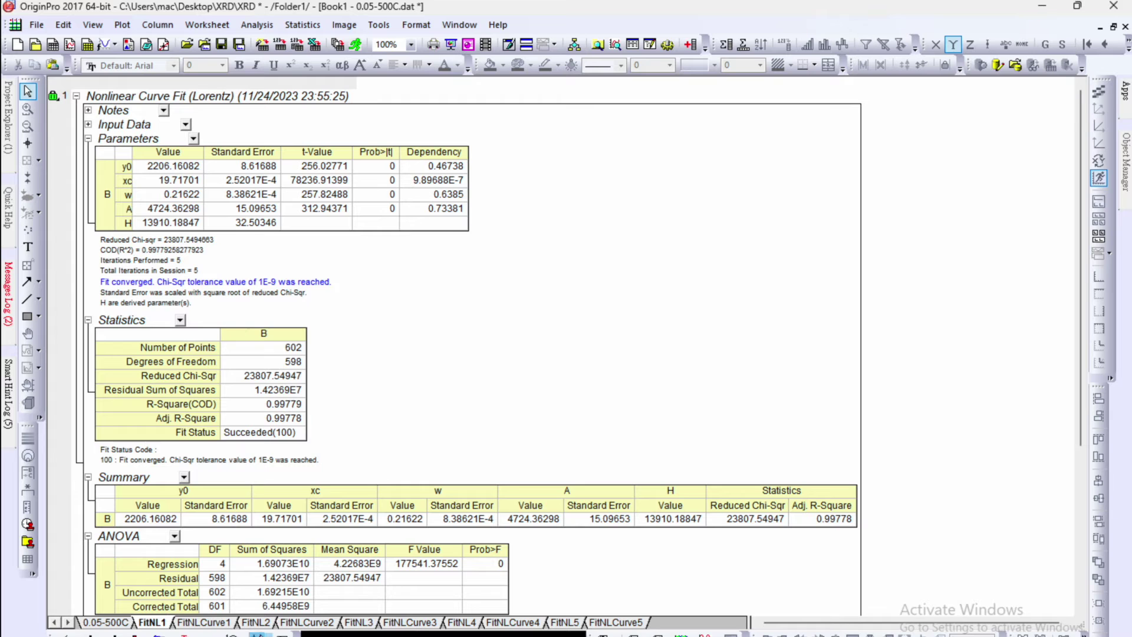
pyautogui.click(257, 623)
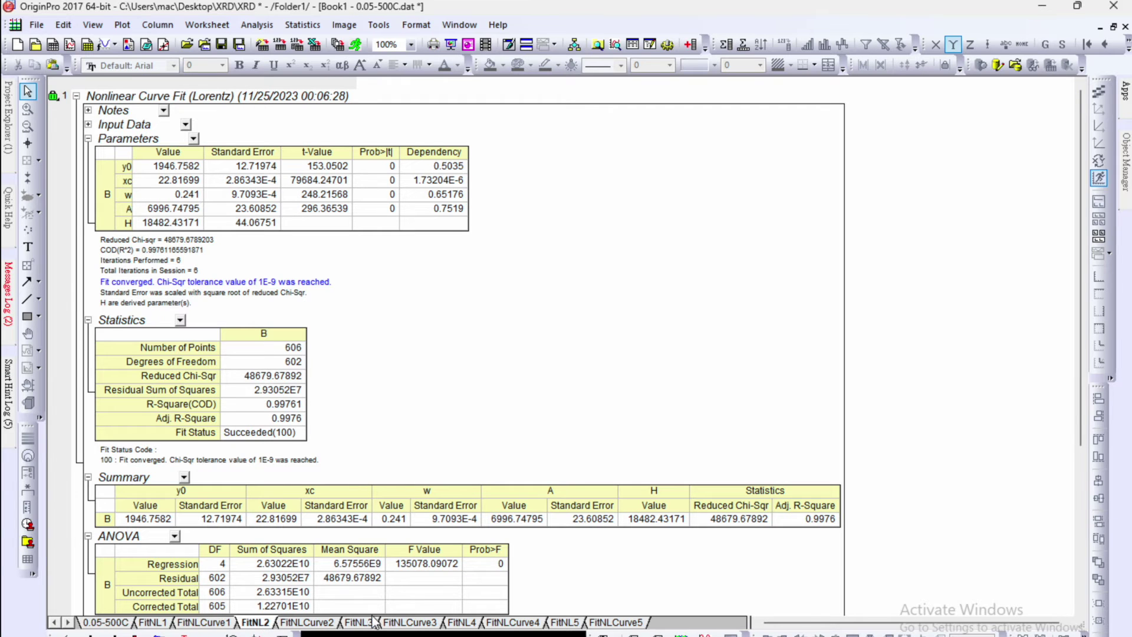
pyautogui.click(457, 623)
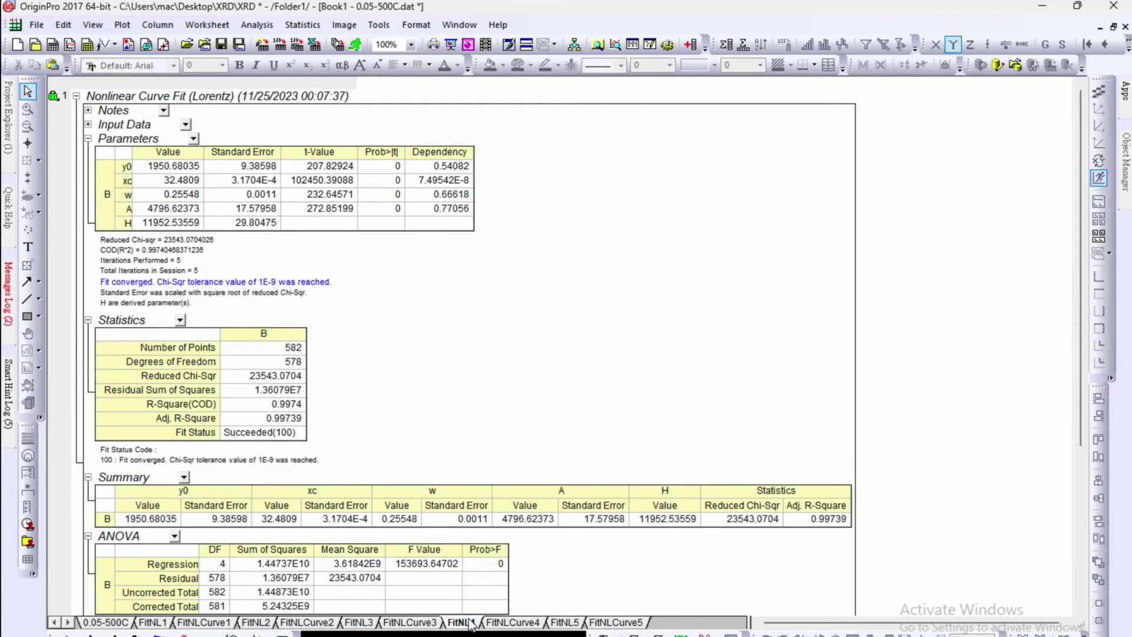
pyautogui.click(572, 623)
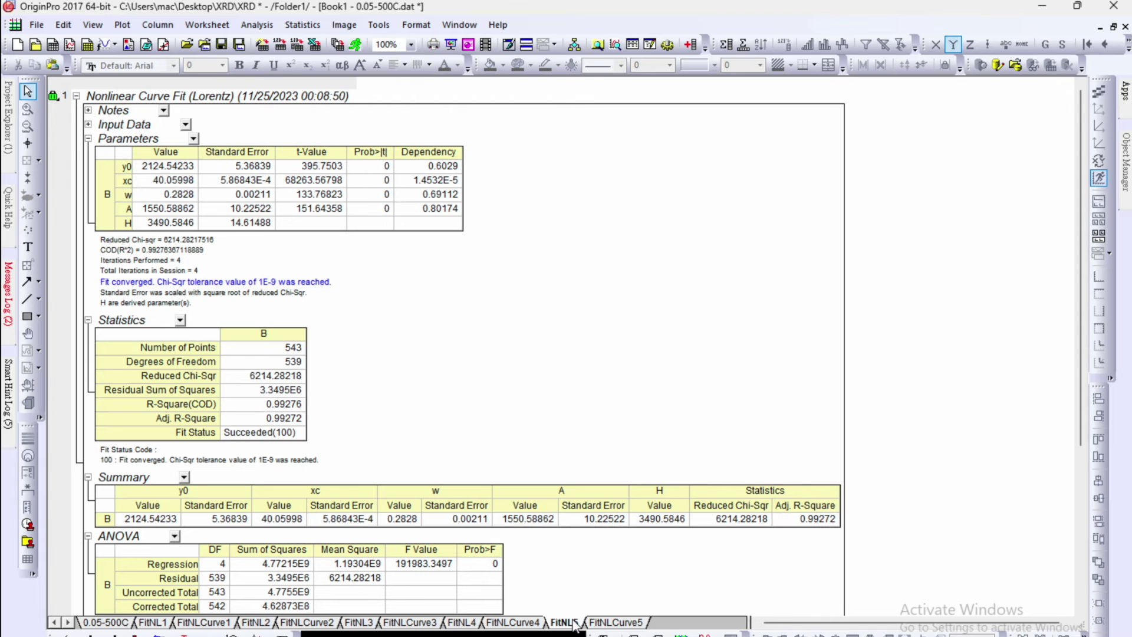
# - Restore Book1 to a smaller window, create a new workbook and place it beside Book1
pyautogui.click(1113, 26)
pyautogui.click(52, 44)
pyautogui.moveTo(330, 305); pyautogui.dragTo(558, 122)
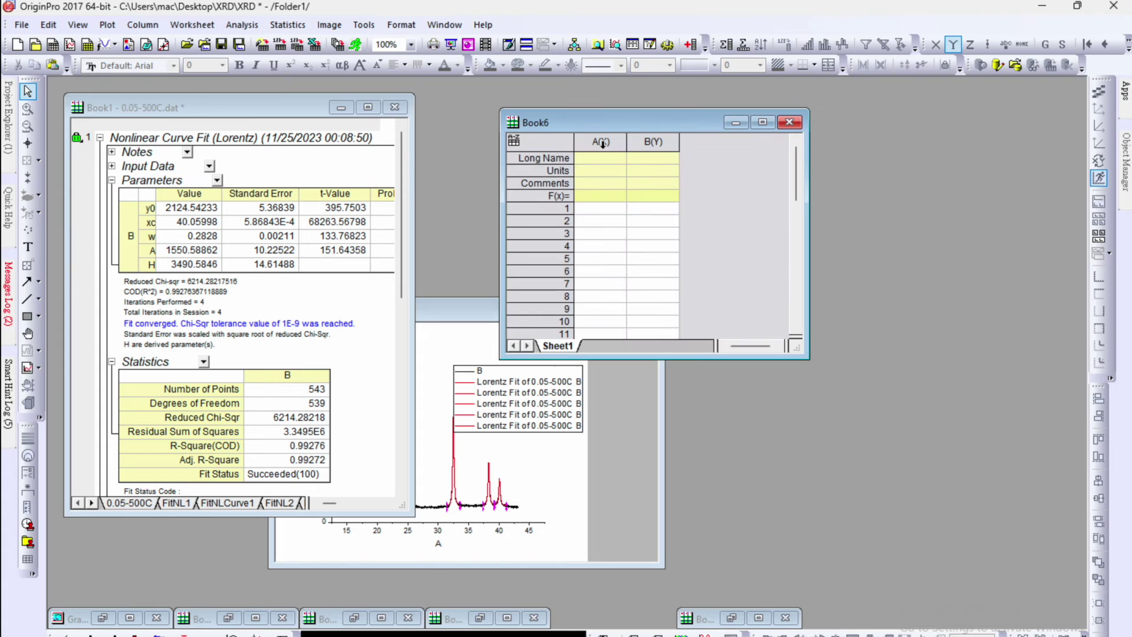
# - Copy the xc and w values from the FitNL1 report into row 1 of columns A and B in Book6
pyautogui.click(178, 503)
pyautogui.click(193, 220)
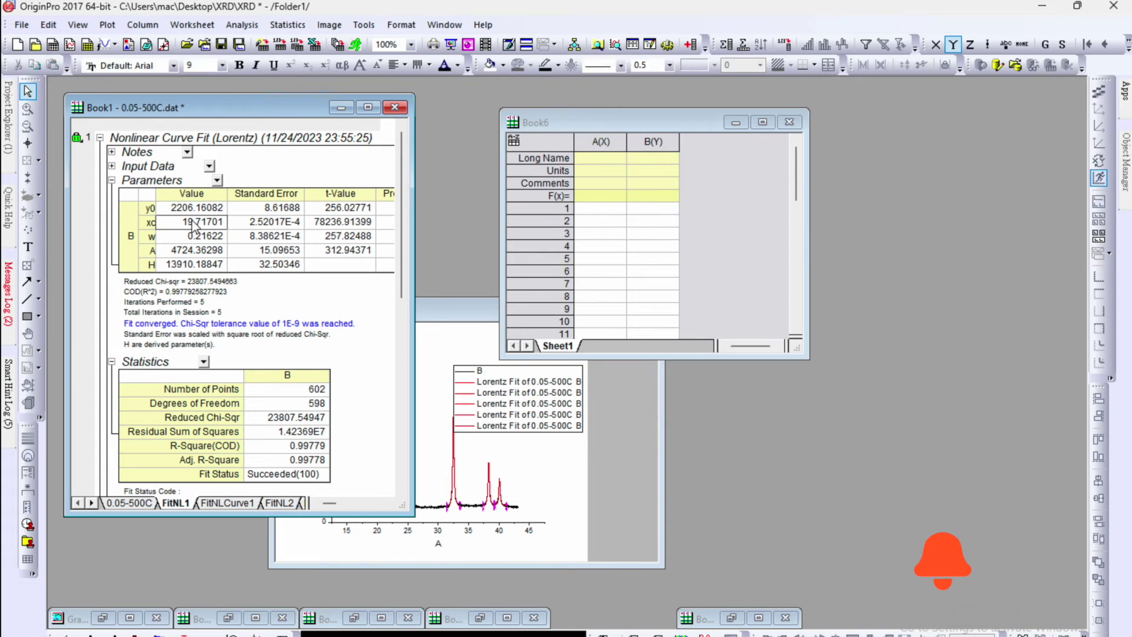
pyautogui.hotkey('ctrl', 'c')
pyautogui.hotkey('ctrl', 'Tab')
pyautogui.hotkey('ctrl', 'v')
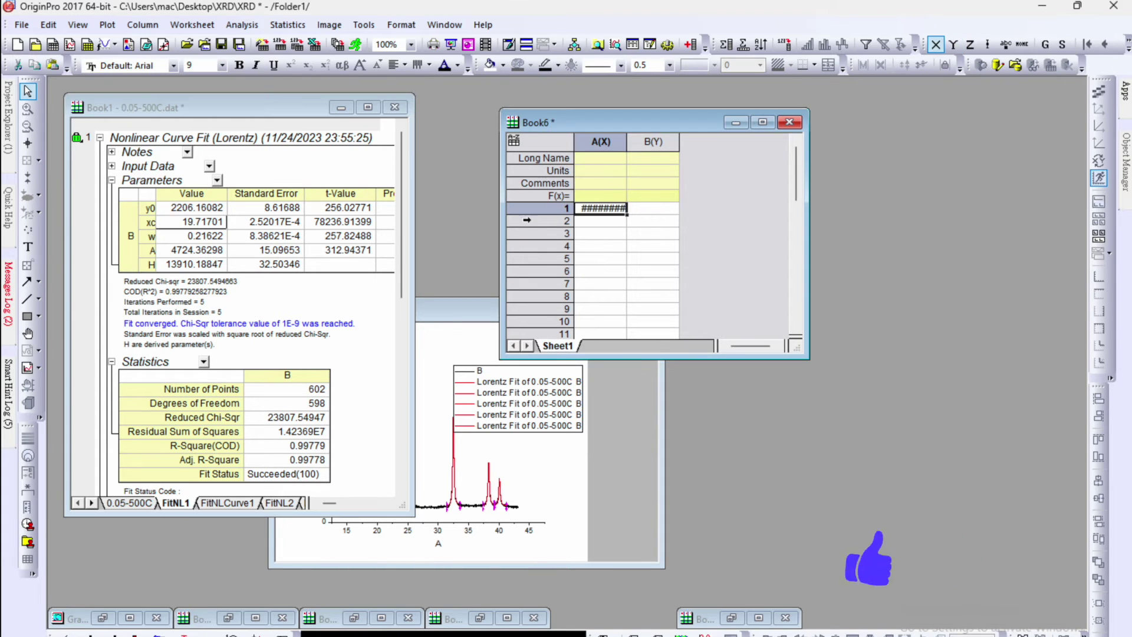
pyautogui.click(196, 237)
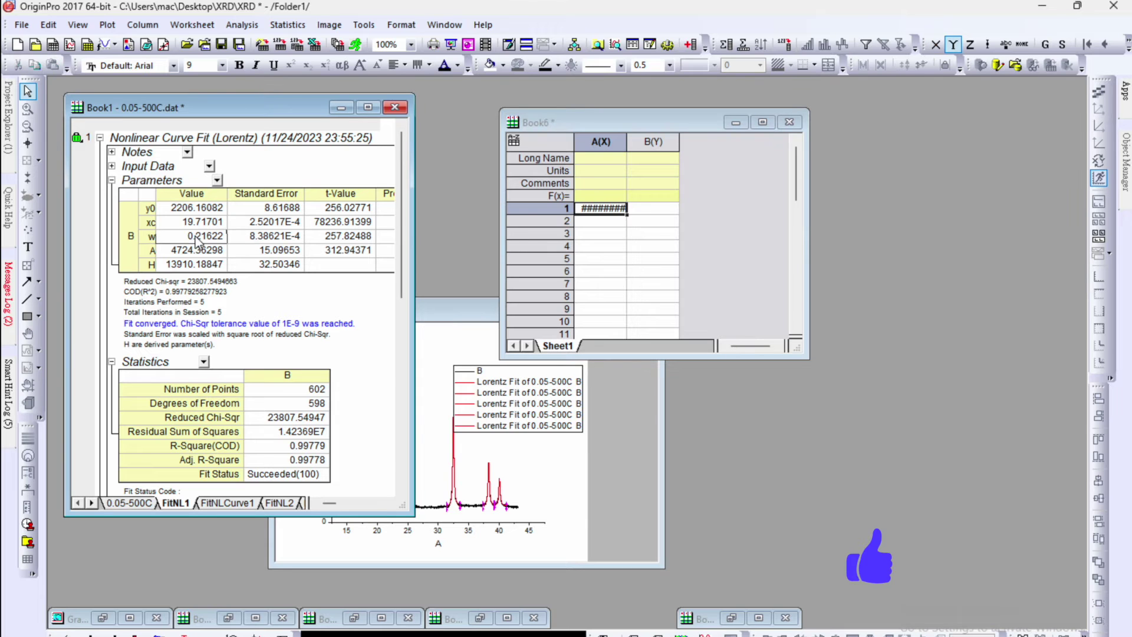
pyautogui.hotkey('ctrl', 'c')
pyautogui.hotkey('ctrl', 'Tab')
pyautogui.press('Right')
pyautogui.hotkey('ctrl', 'v')
# - Copy the xc and w values from the FitNL2 report into row 2 of columns A and B in Book6
pyautogui.click(278, 503)
pyautogui.click(203, 223)
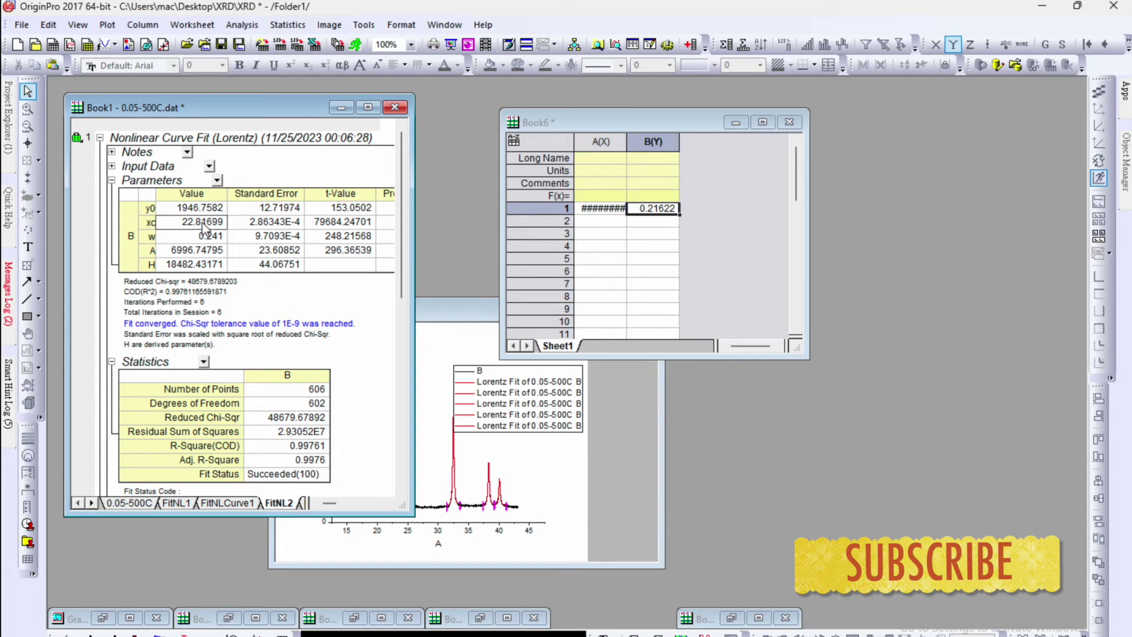
pyautogui.click(616, 224)
pyautogui.hotkey('ctrl', 'v')
pyautogui.click(208, 241)
pyautogui.hotkey('ctrl', 'c')
pyautogui.click(653, 220)
pyautogui.hotkey('ctrl', 'v')
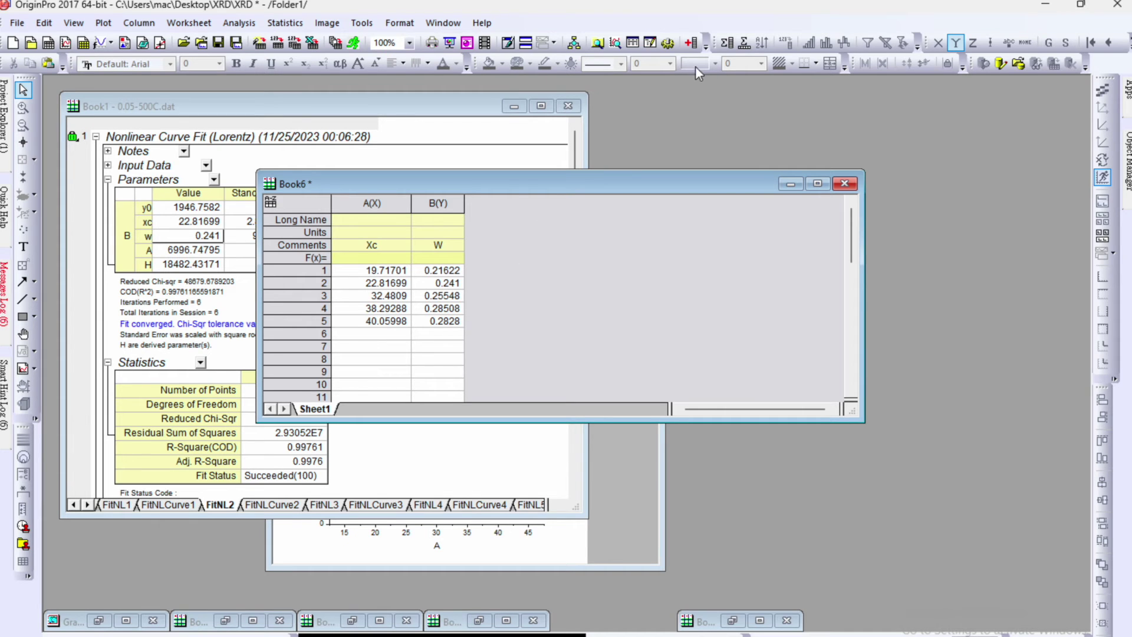
# - Add two new columns, C and D, to the Book6 worksheet and select column C
pyautogui.click(691, 43)
pyautogui.click(691, 42)
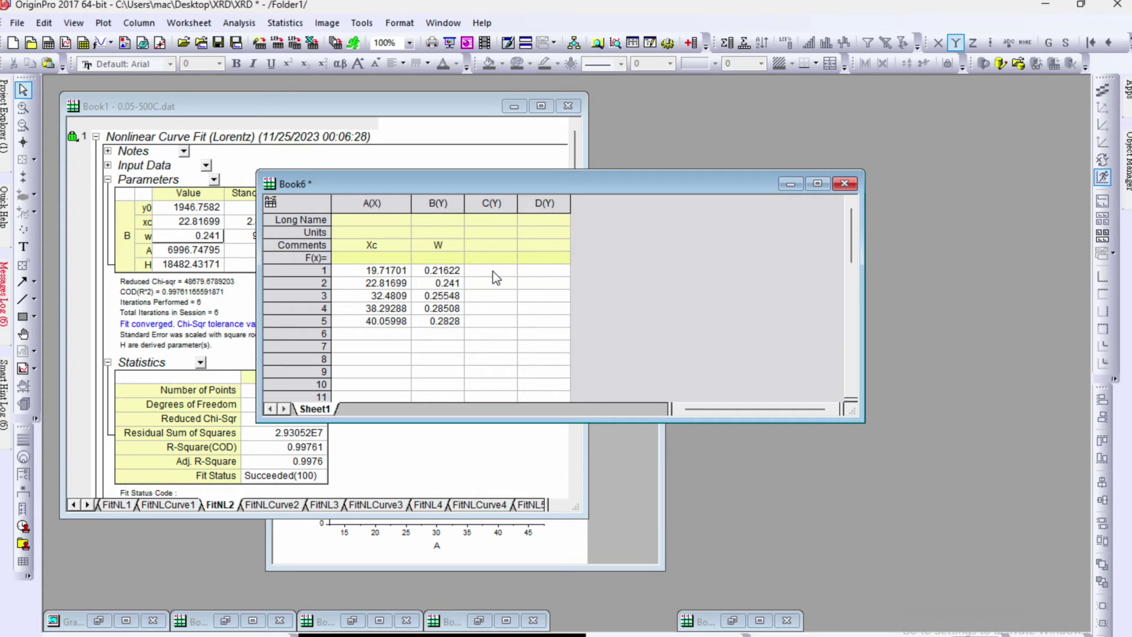
pyautogui.click(499, 202)
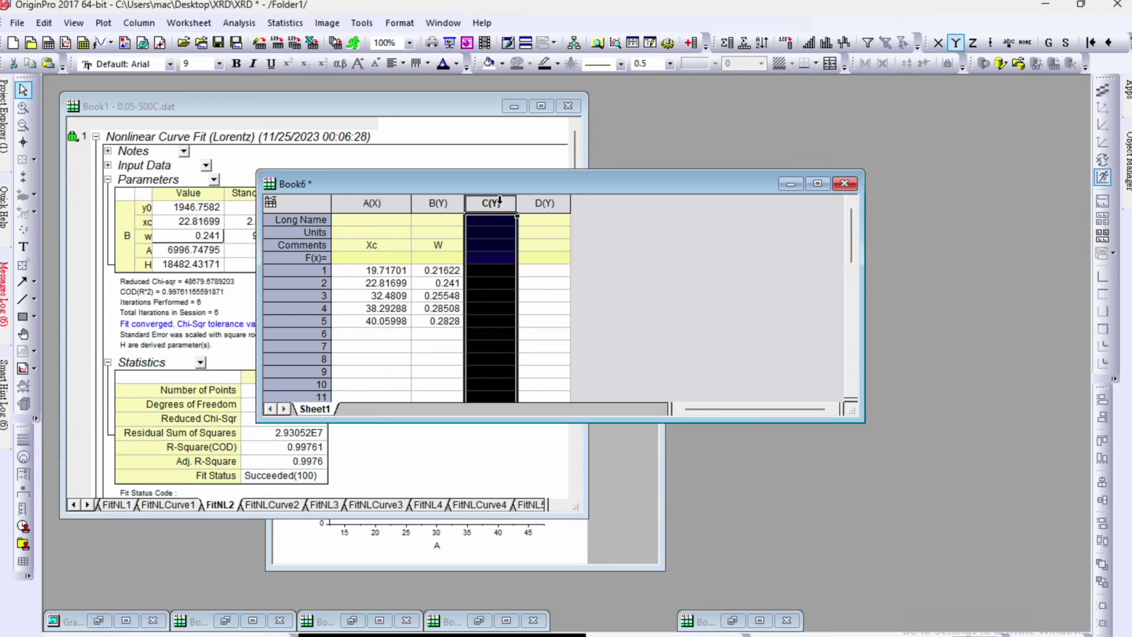
# - Set column C's values to col(a)*pi/180 to convert the peak positions to radians, and copy the formula for reuse
pyautogui.rightClick(500, 204)
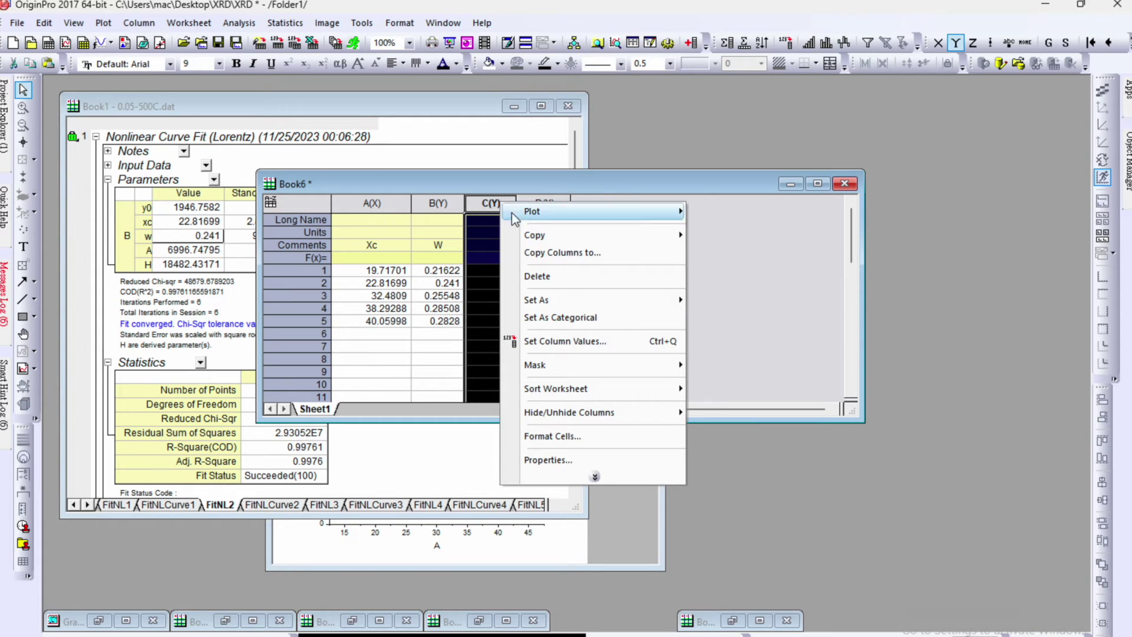
pyautogui.click(589, 343)
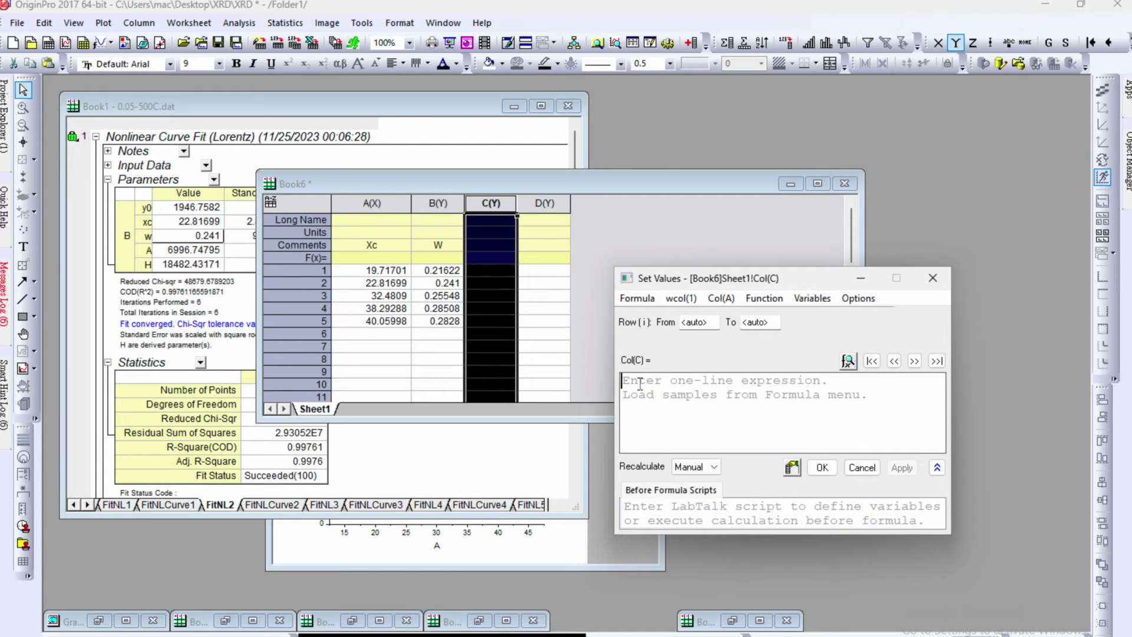
pyautogui.write('col(a)*')
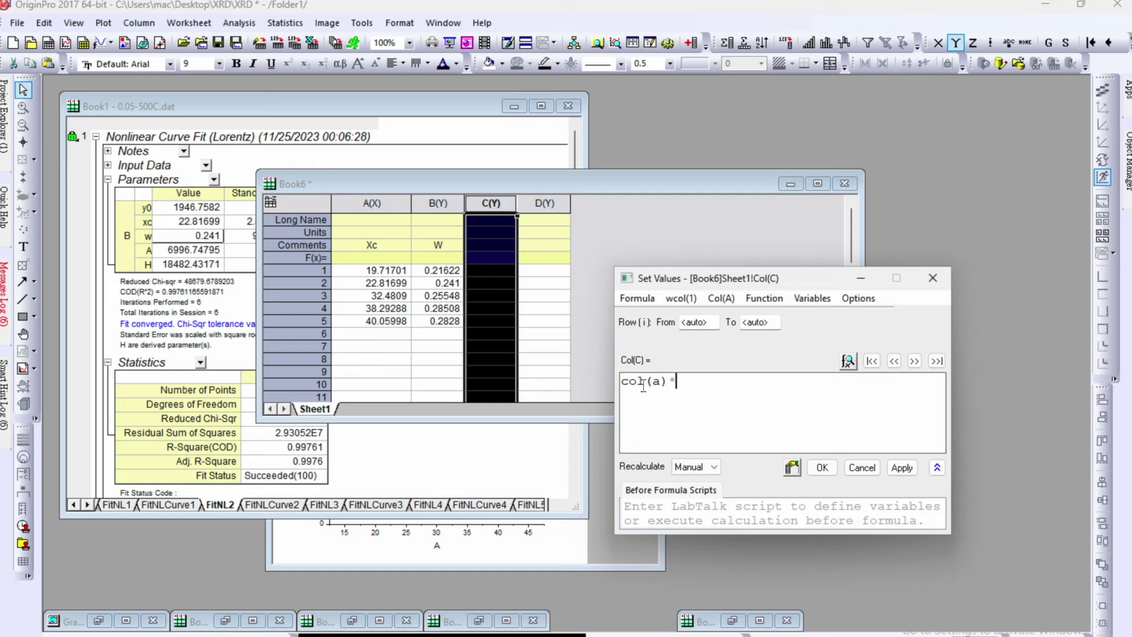
pyautogui.write('180')
pyautogui.hotkey('ctrl', 'a')
pyautogui.press('F1')
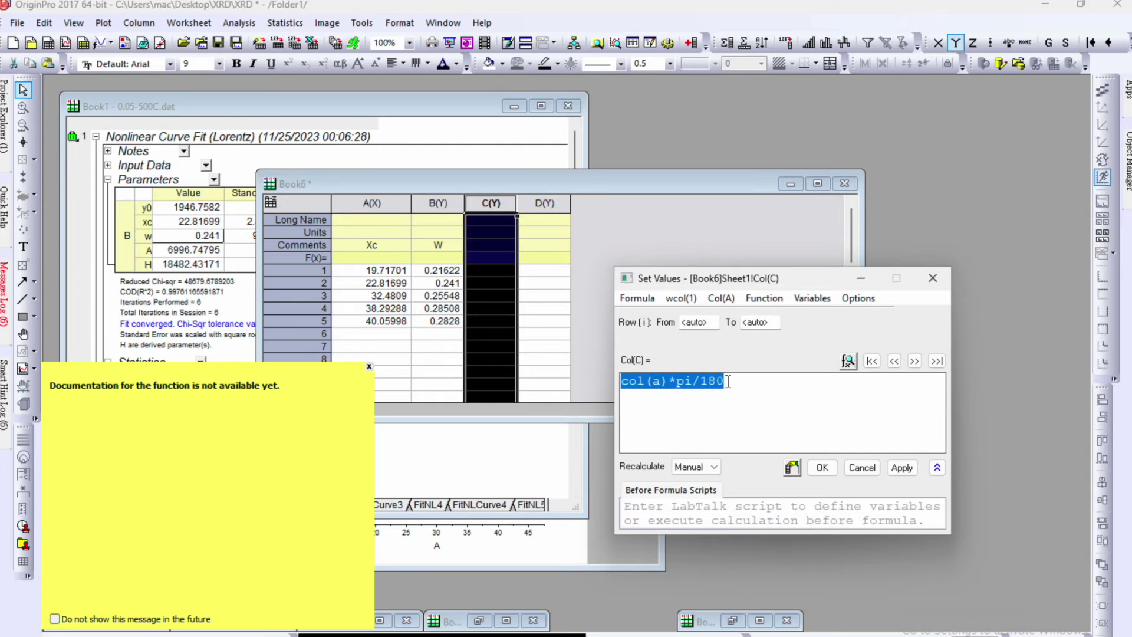
pyautogui.click(760, 396)
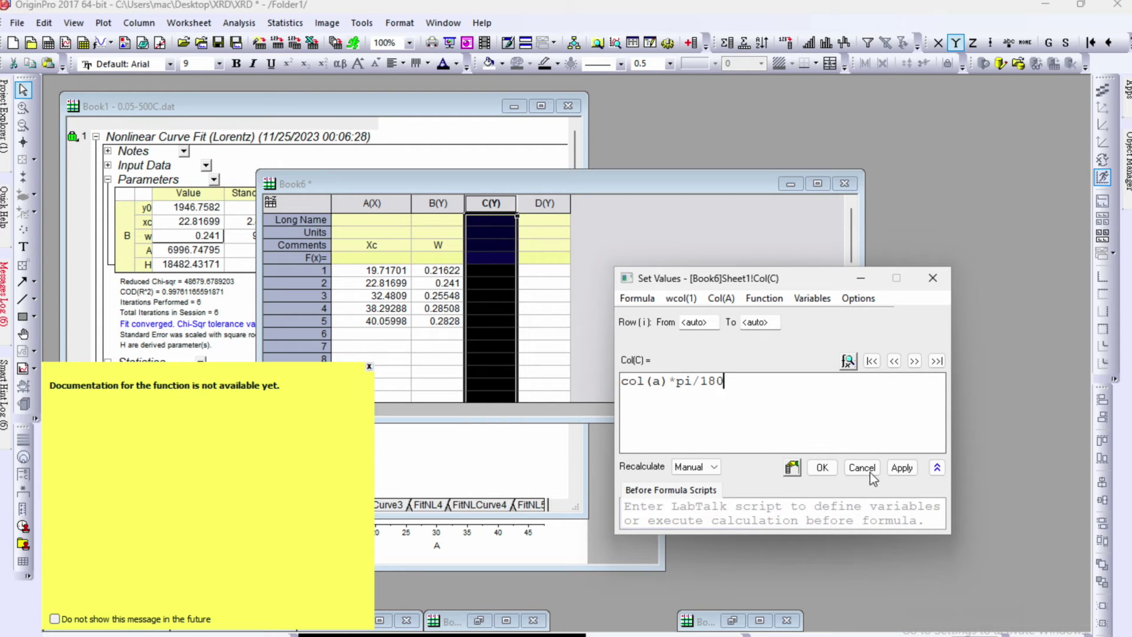
pyautogui.click(901, 468)
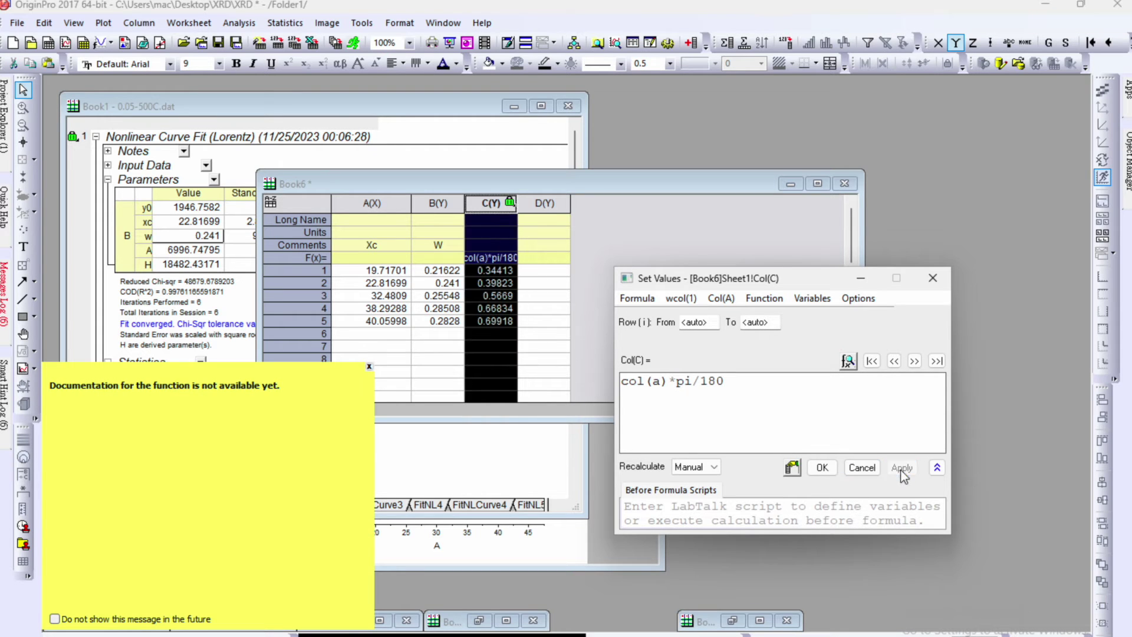
# - Set column D's values to col(b)*pi/180 by adapting the copied formula, and close the Set Values dialog
pyautogui.click(914, 361)
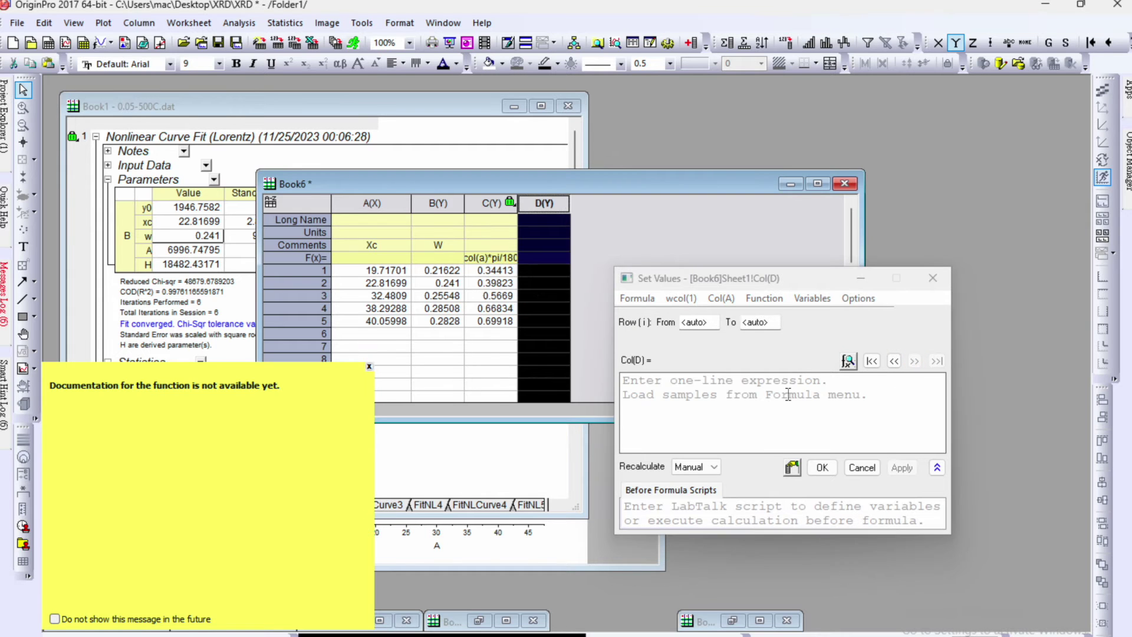
pyautogui.click(701, 399)
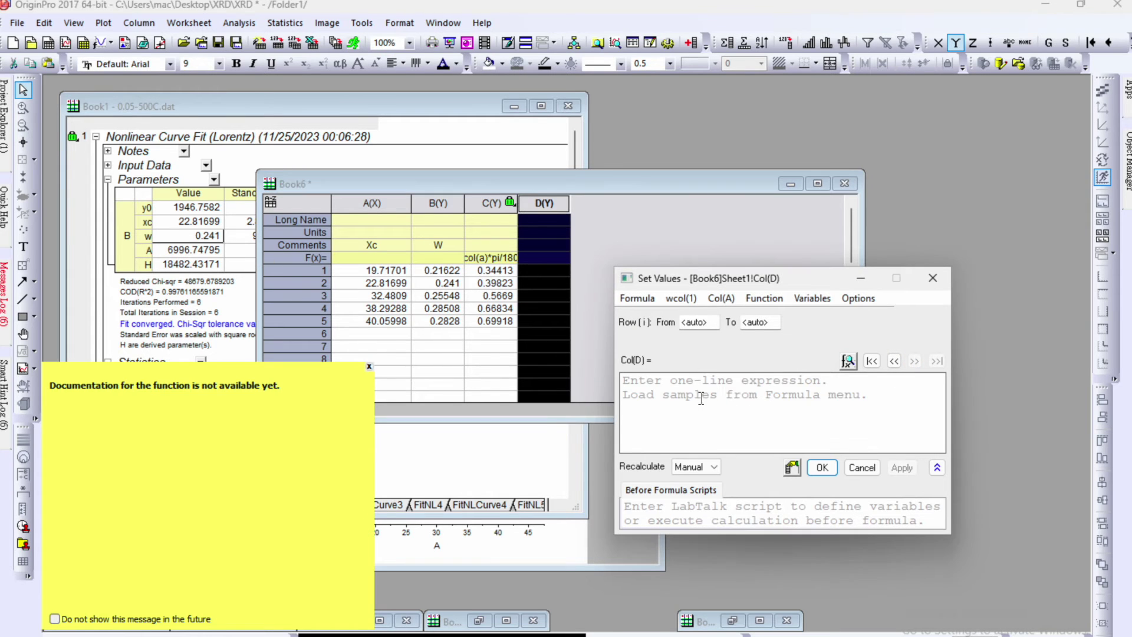
pyautogui.hotkey('ctrl', 'v')
pyautogui.click(657, 416)
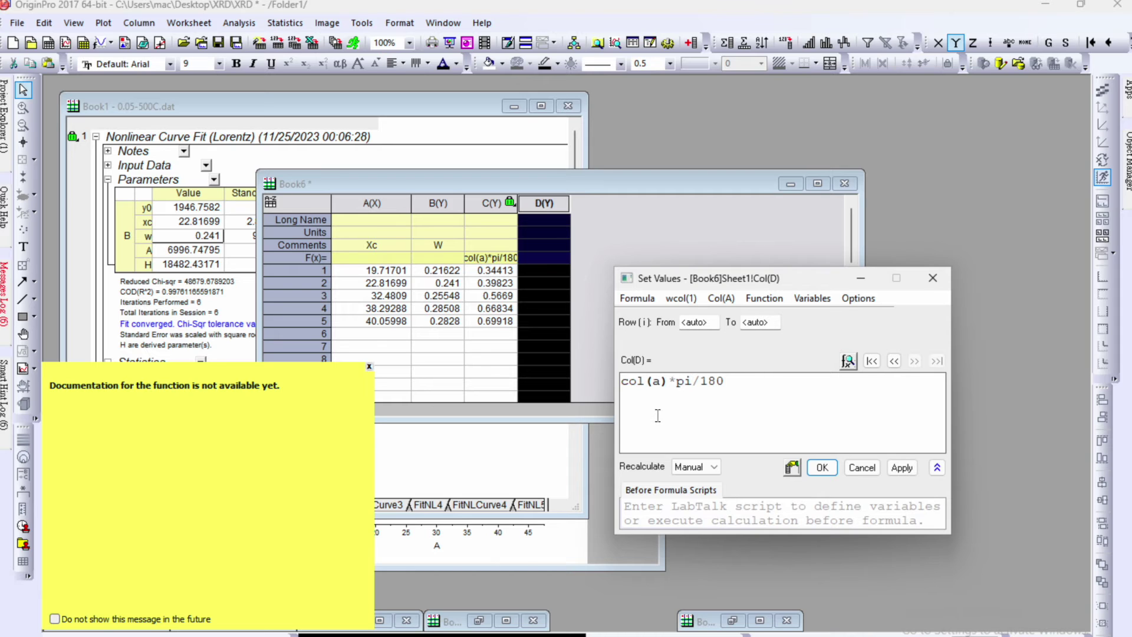
pyautogui.press('BackSpace')
pyautogui.write('b')
pyautogui.click(901, 467)
pyautogui.click(821, 468)
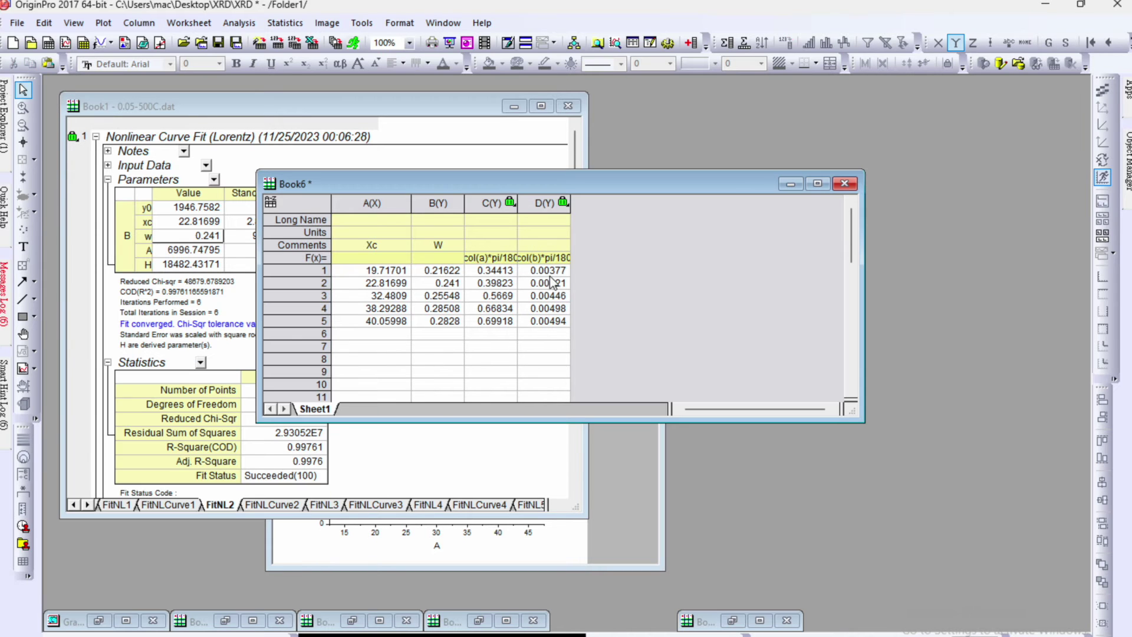
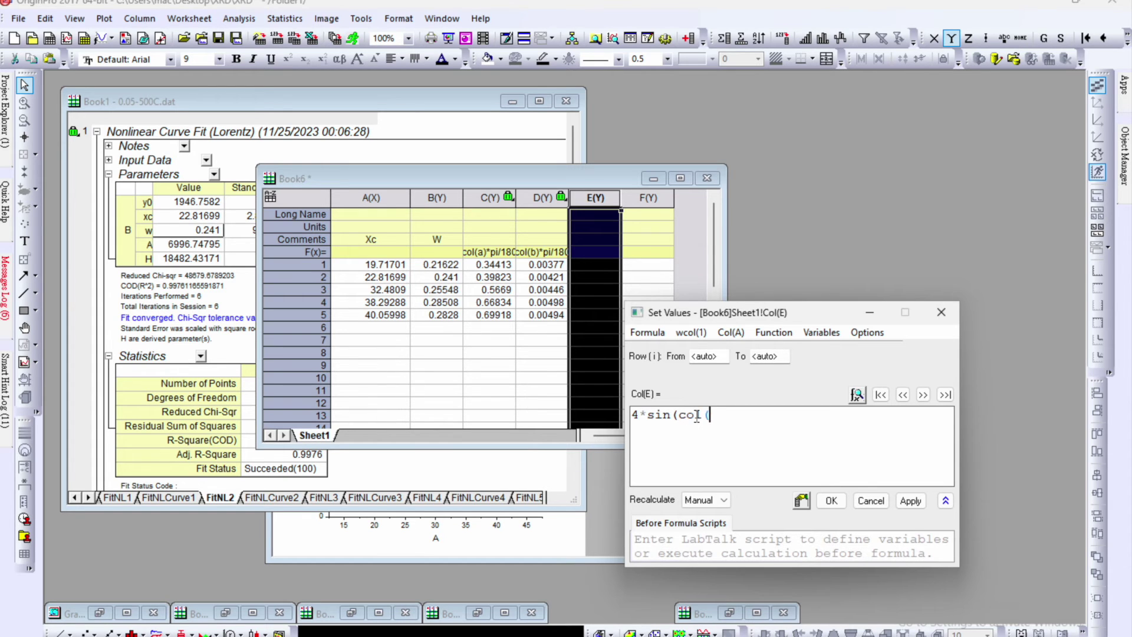
# - Complete and apply column E's formula as 4*sin(col(c)/2)/(0.94*0.066887)
pyautogui.write(')/2')
pyautogui.write('/(0.94*')
pyautogui.write('0.')
pyautogui.write('066887')
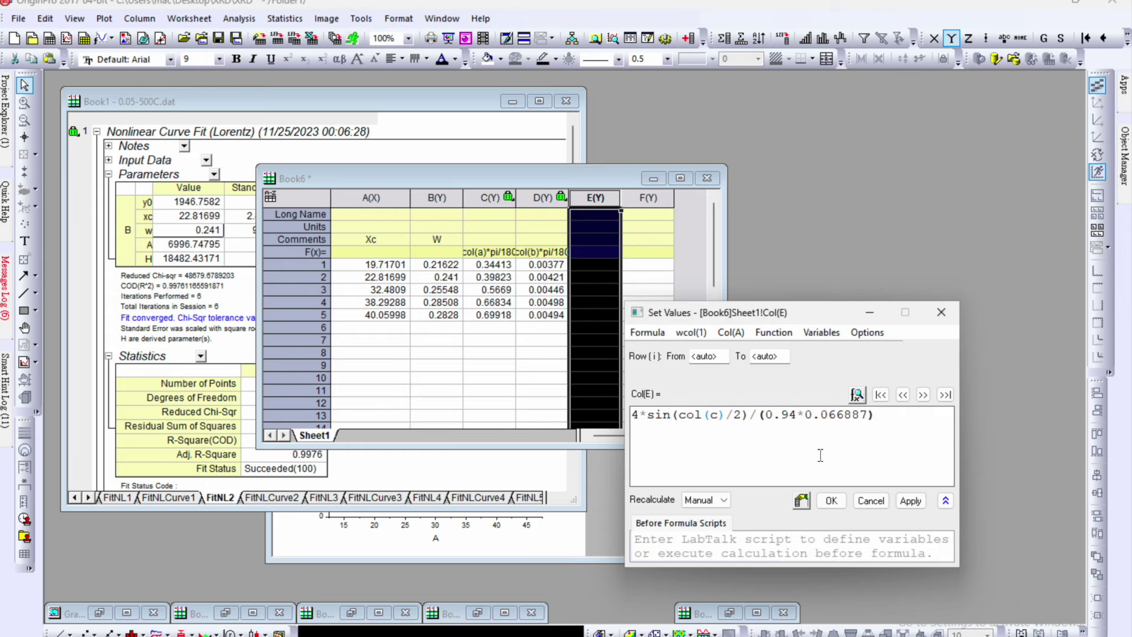
pyautogui.click(910, 500)
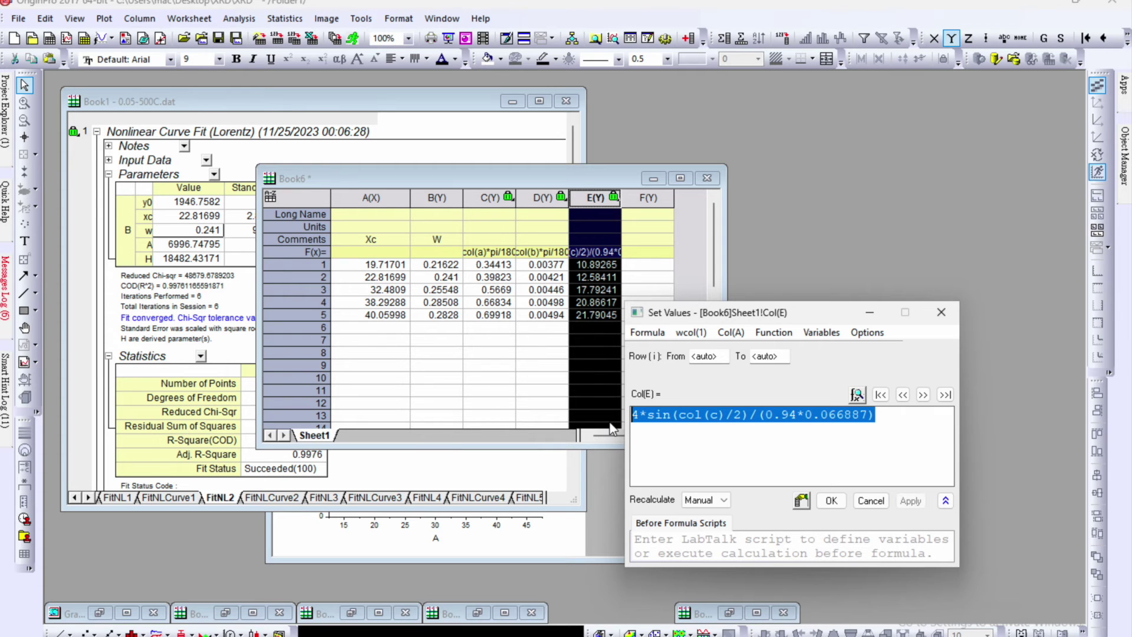
# - Set column F's values to col(d)*cos(col(c)/2)/(0.94*0.066887), checking the expression against the Williamson-Hall equation in the Word document
pyautogui.click(922, 395)
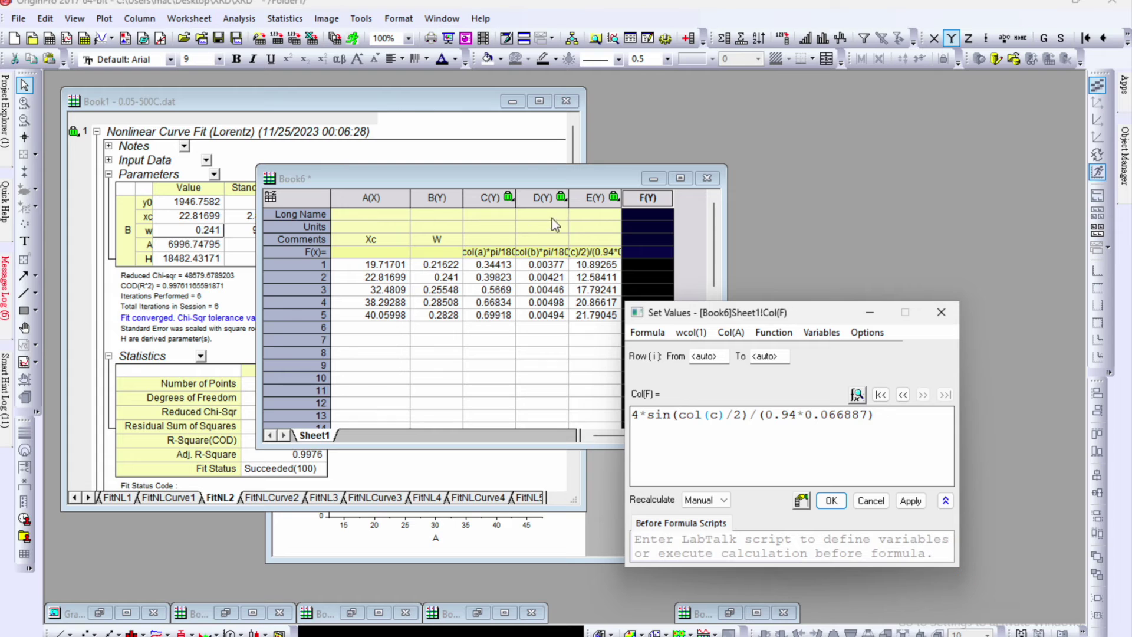
pyautogui.write('col(d)')
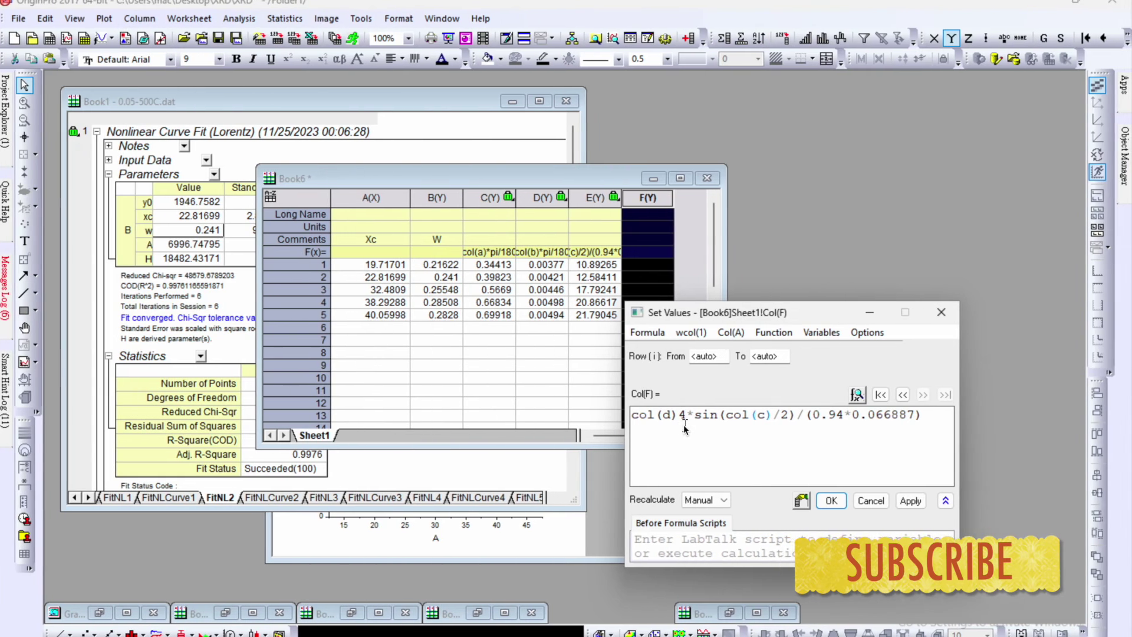
pyautogui.press('BackSpace')
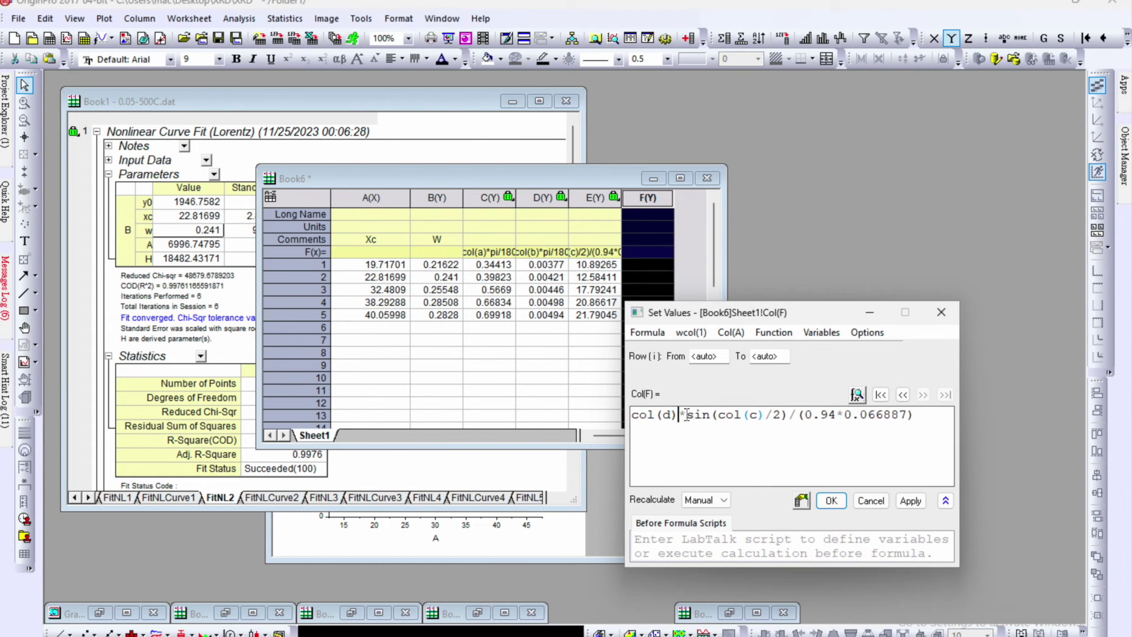
pyautogui.press('BackSpace')
pyautogui.press('BackSpace')
pyautogui.press('BackSpace')
pyautogui.write('cos')
pyautogui.press('Right')
pyautogui.press('Right')
pyautogui.press('Right')
pyautogui.hotkey('ctrl', 'Left')
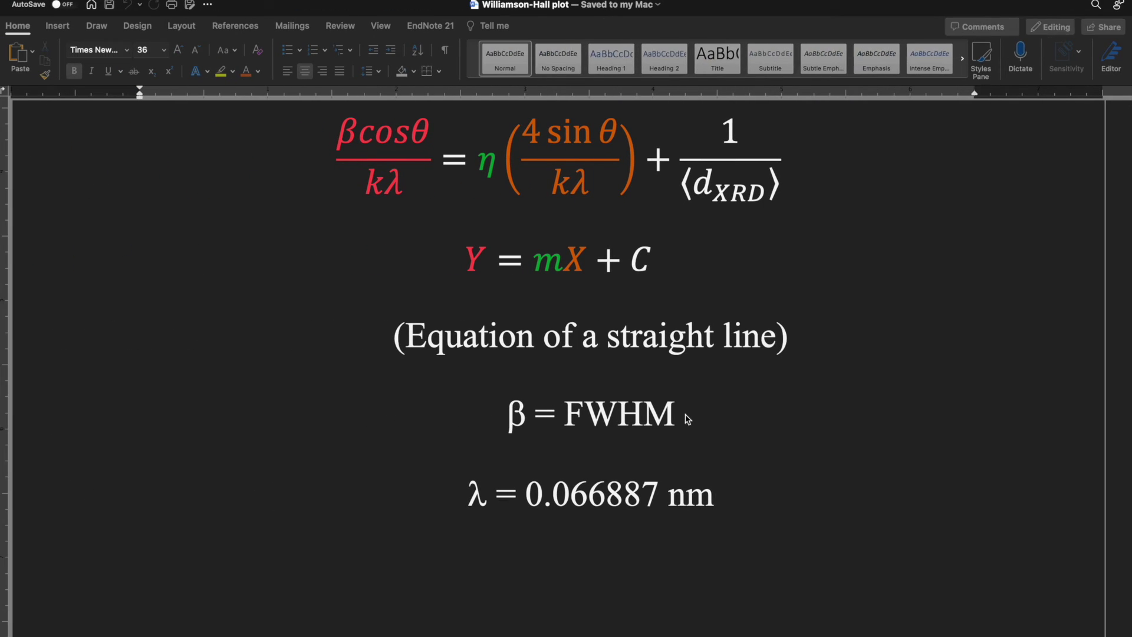
pyautogui.hotkey('ctrl', 'Right')
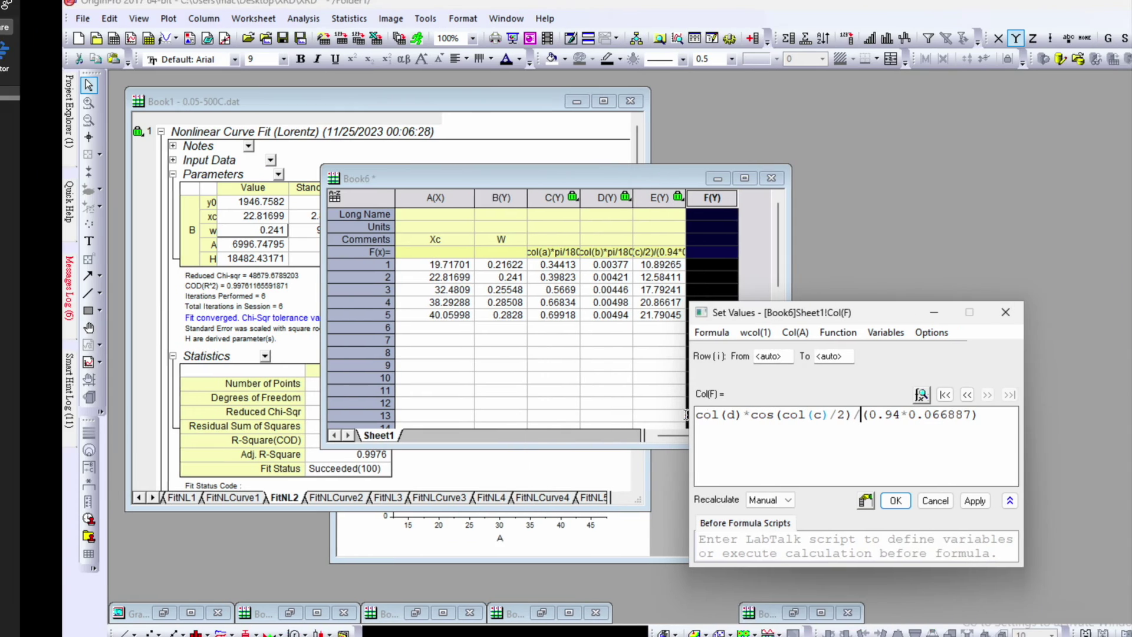
pyautogui.click(910, 500)
# - Designate column E of Book6 as an X column
pyautogui.click(595, 197)
pyautogui.click(645, 196)
pyautogui.rightClick(596, 200)
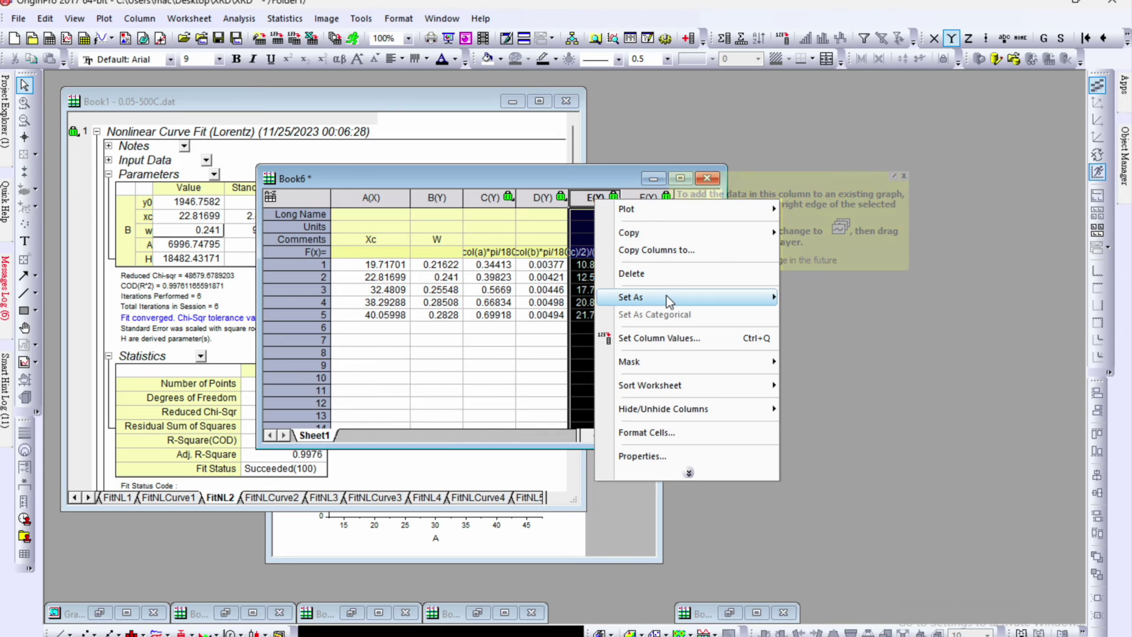
pyautogui.moveTo(666, 295)
pyautogui.click(821, 301)
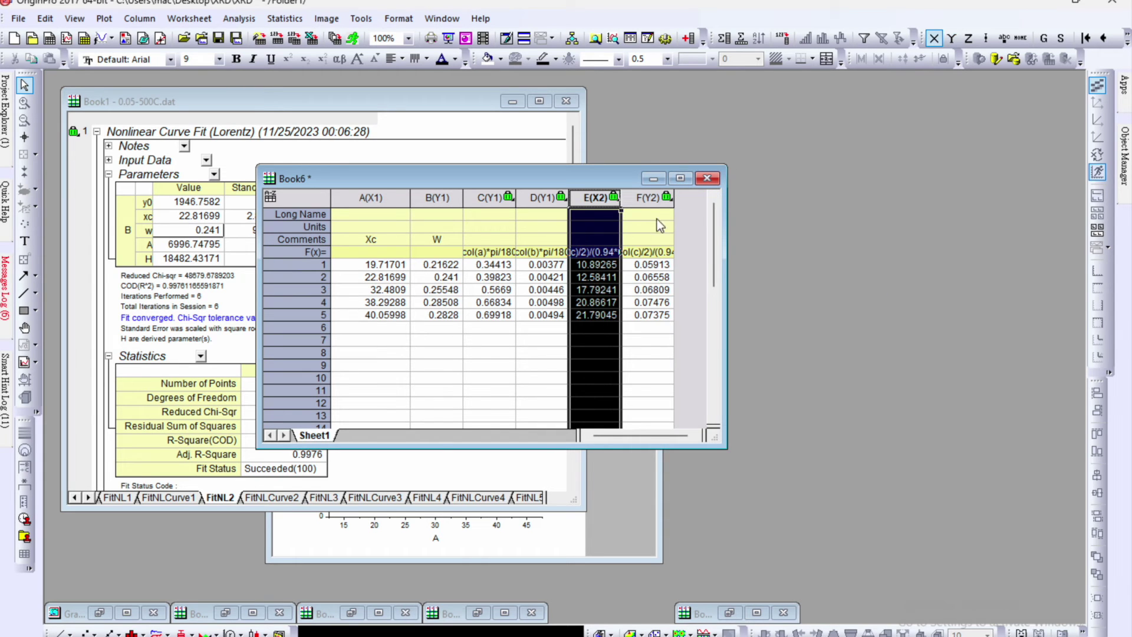
# - Plot column F against column E as a scatter graph and maximize the graph window
pyautogui.click(641, 195)
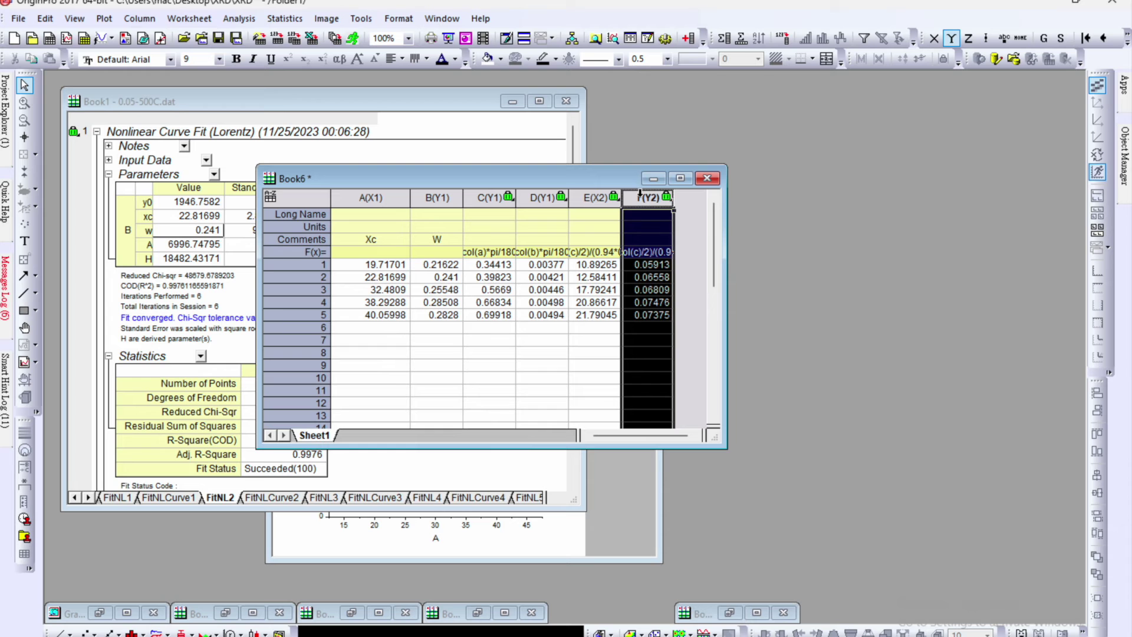
pyautogui.rightClick(640, 195)
pyautogui.moveTo(690, 200)
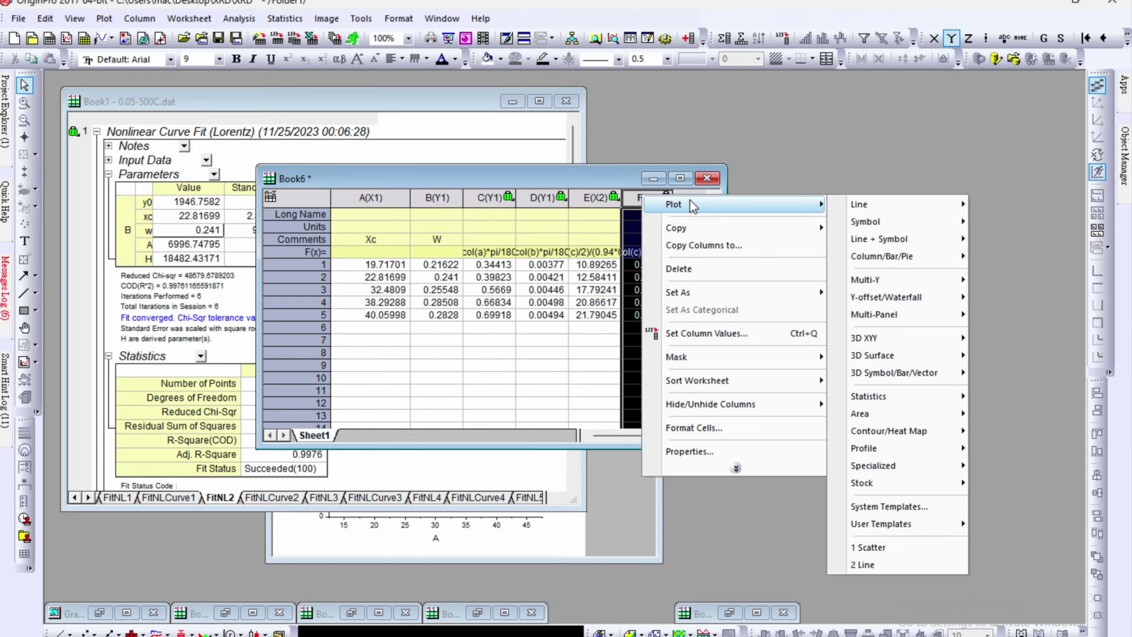
pyautogui.moveTo(876, 223)
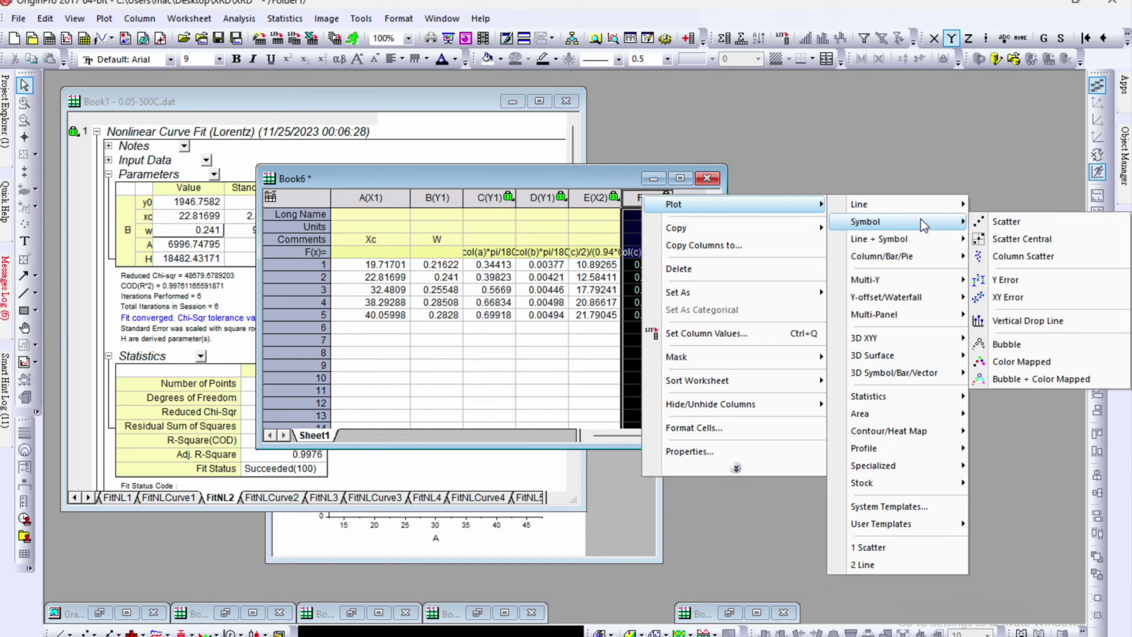
pyautogui.click(1007, 221)
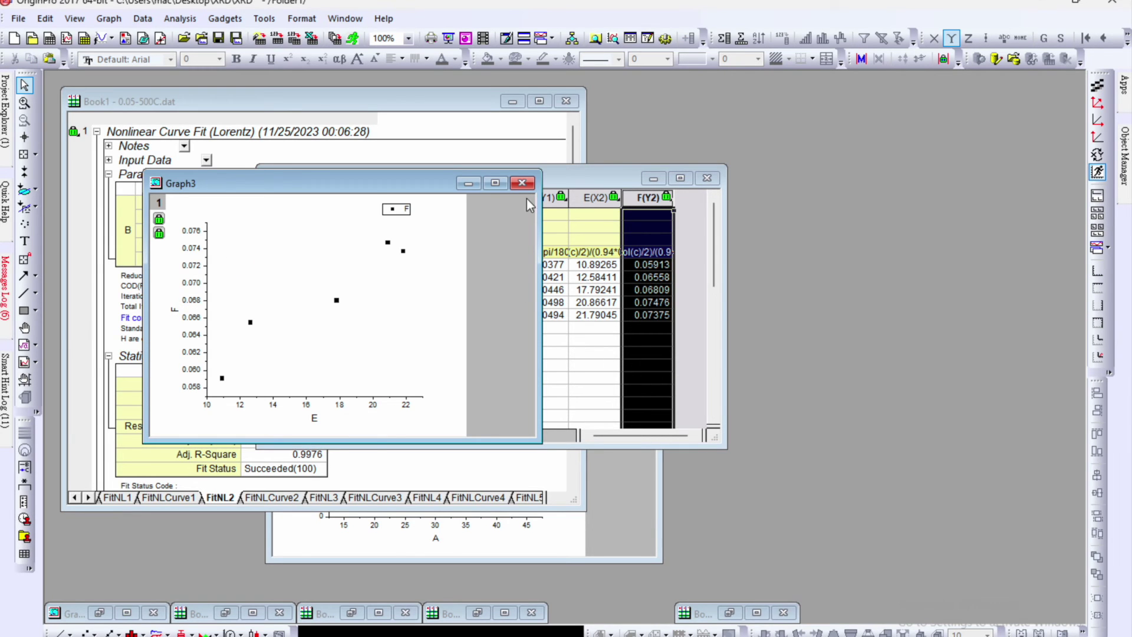
pyautogui.click(495, 183)
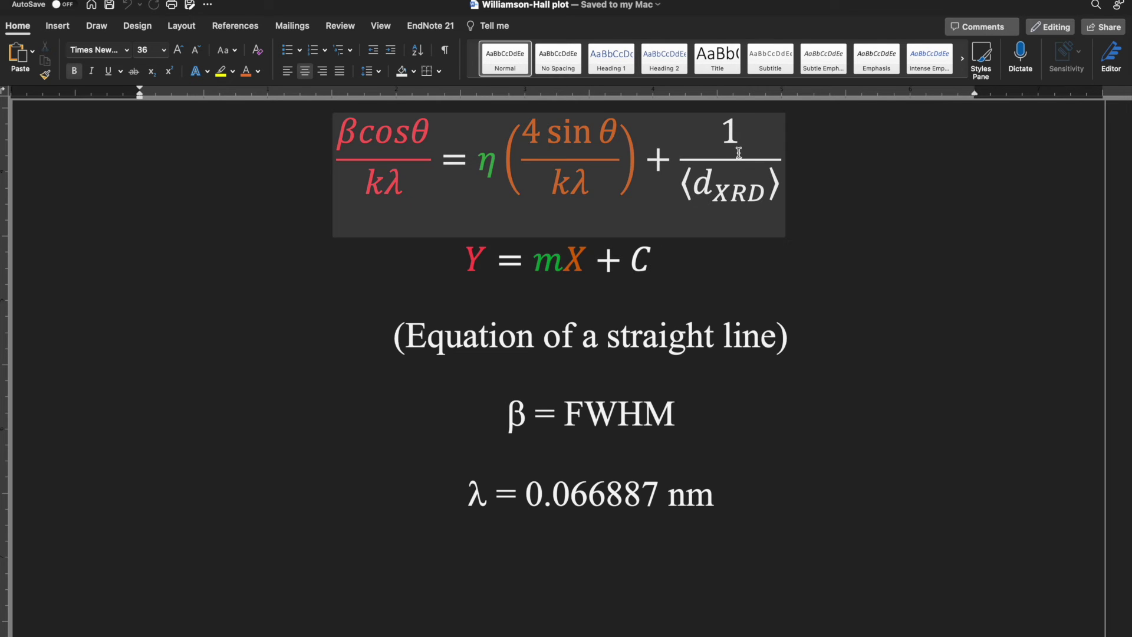
# - Run a nonlinear curve fit on the scatter data with the Polynomial category's Line function, iterating until it converges
pyautogui.click(183, 20)
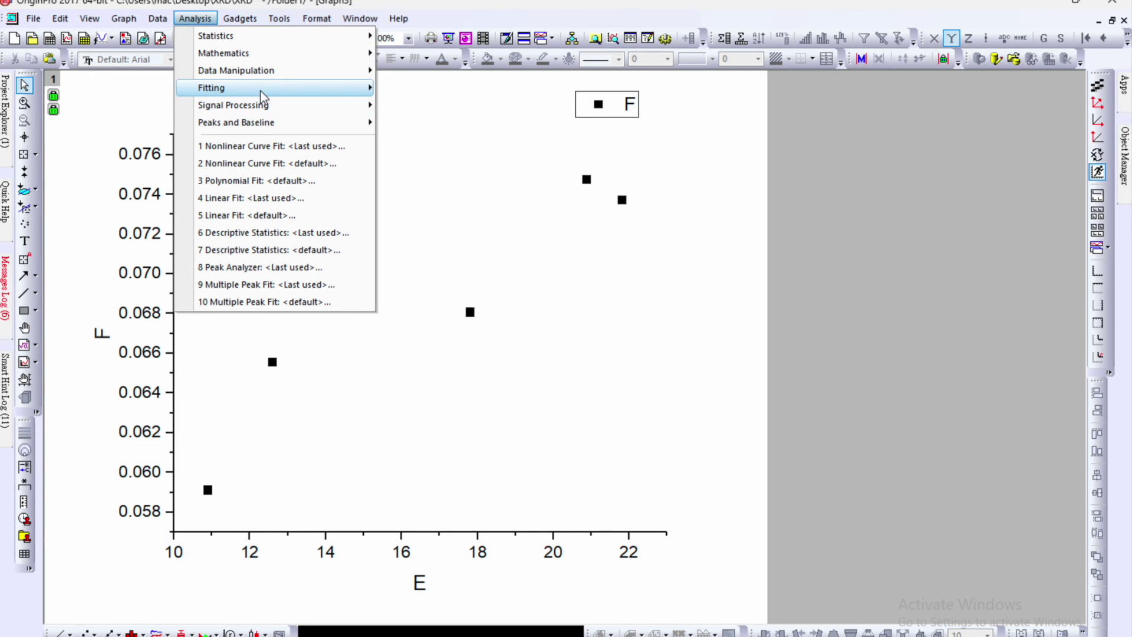
pyautogui.moveTo(356, 88)
pyautogui.moveTo(464, 148)
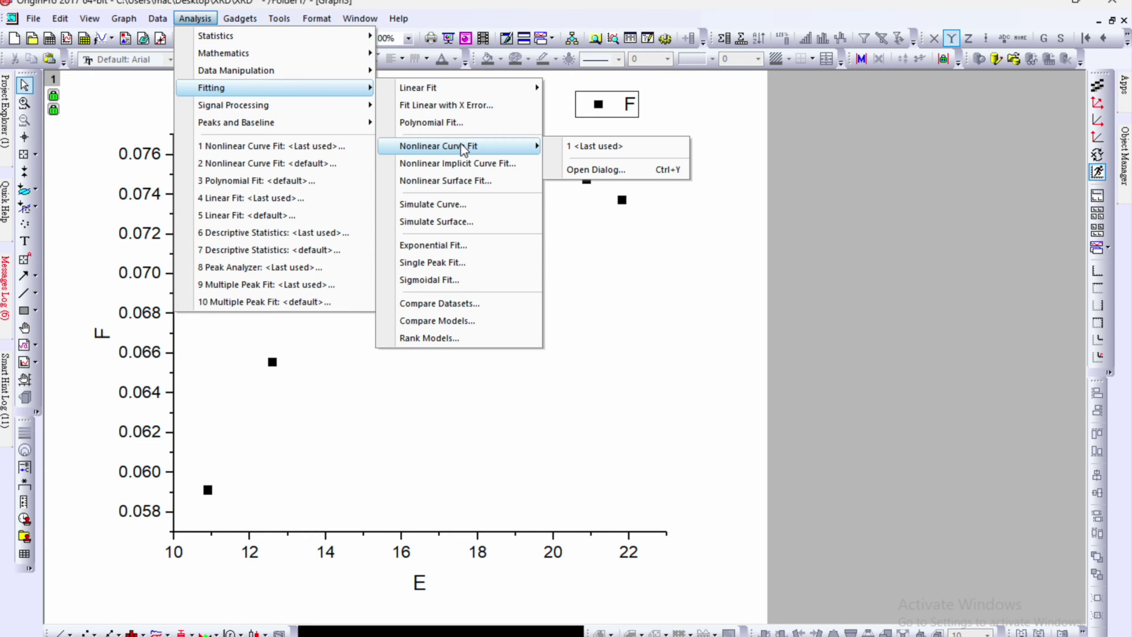
pyautogui.click(604, 170)
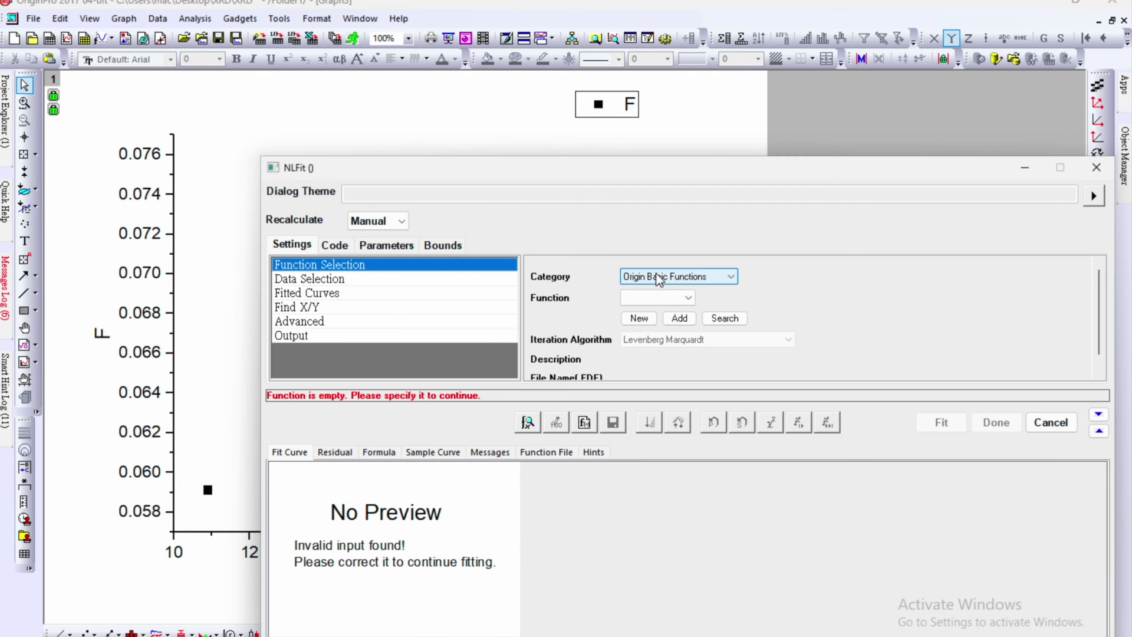
pyautogui.click(659, 279)
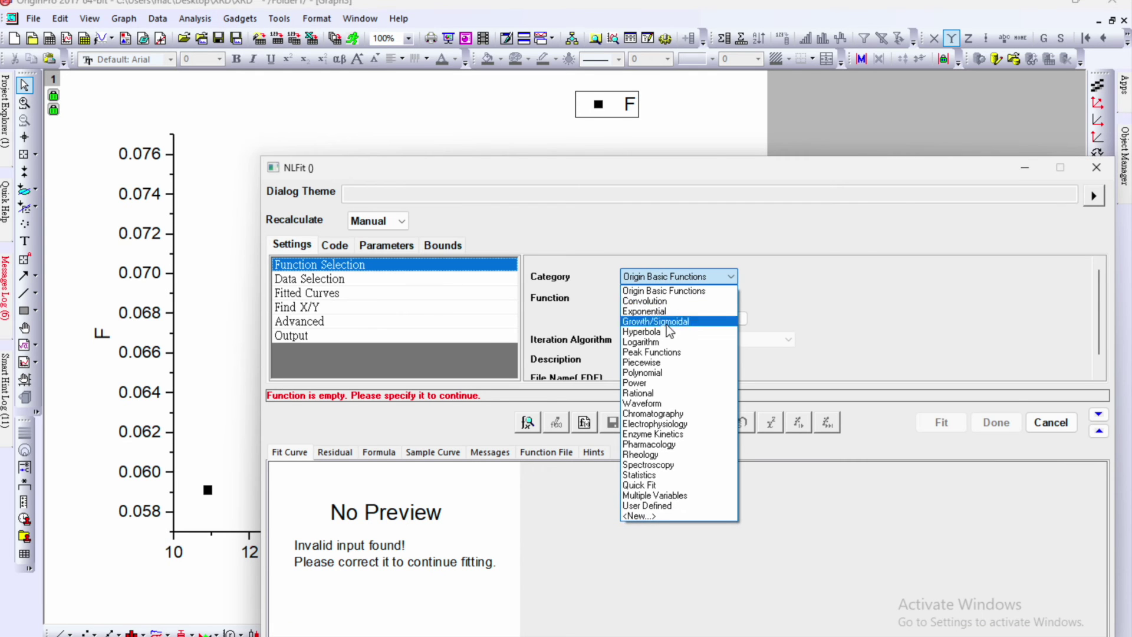
pyautogui.click(669, 372)
pyautogui.click(672, 297)
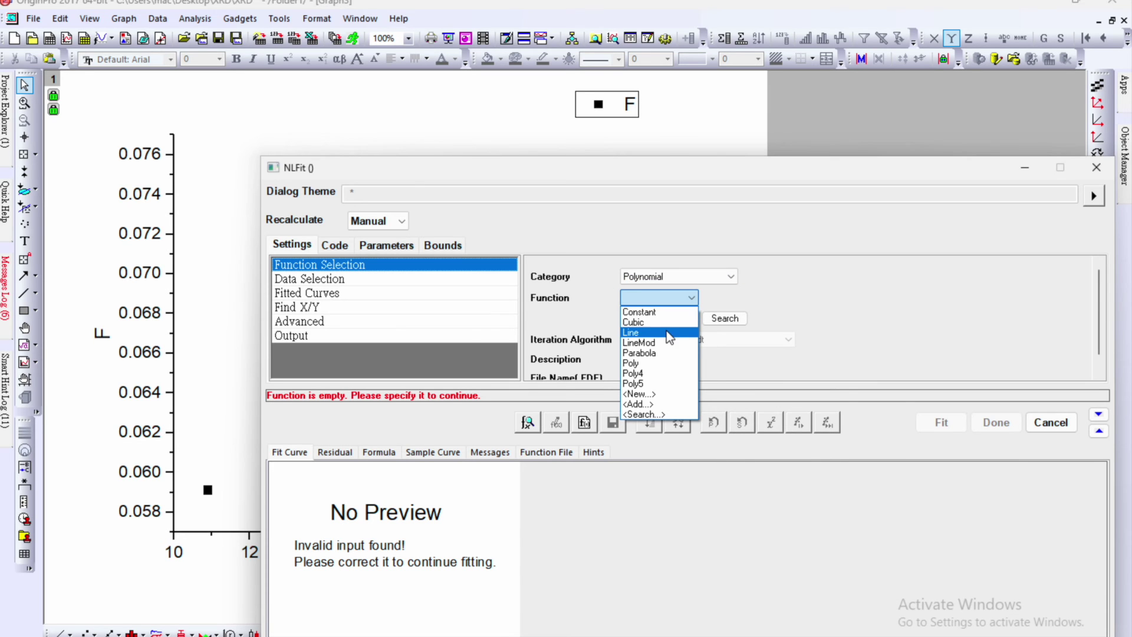
pyautogui.click(669, 333)
pyautogui.moveTo(639, 335); pyautogui.dragTo(606, 273)
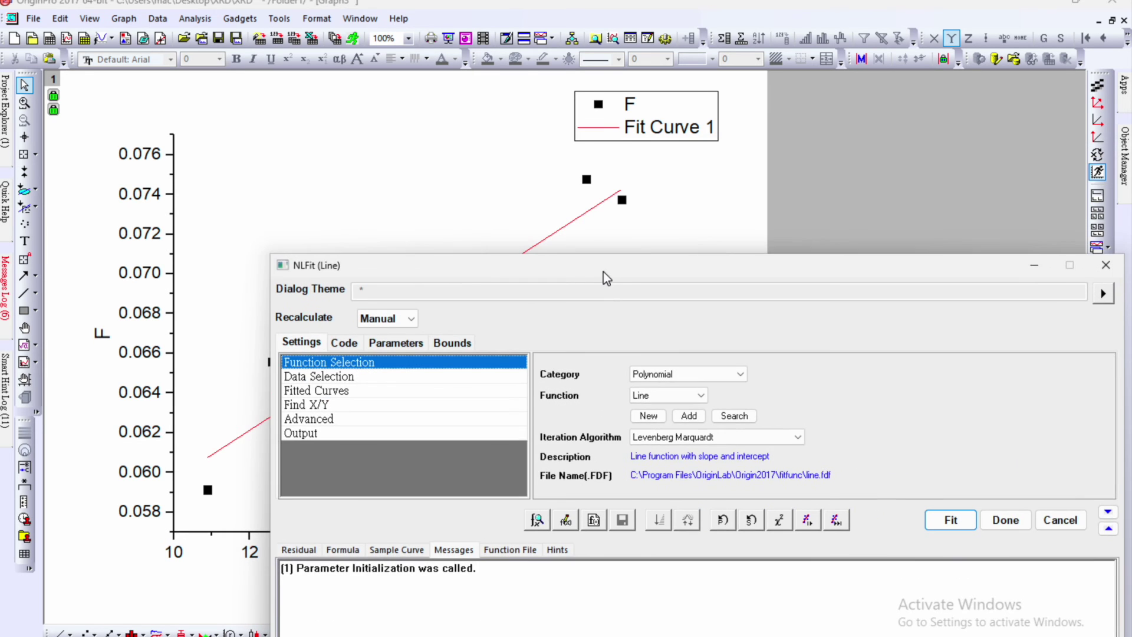
pyautogui.click(837, 520)
# - Set the fitted curve's X range to custom limits from 0 to 25 and complete the line fit
pyautogui.click(320, 393)
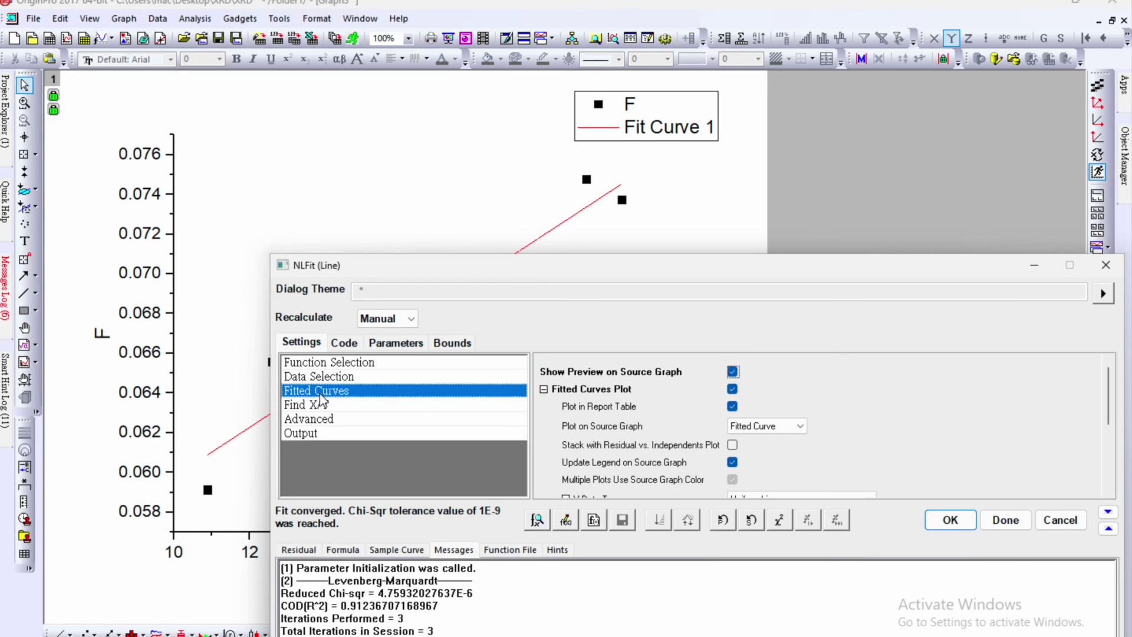
pyautogui.scroll(-1, 906, 424)
pyautogui.scroll(-2, 905, 423)
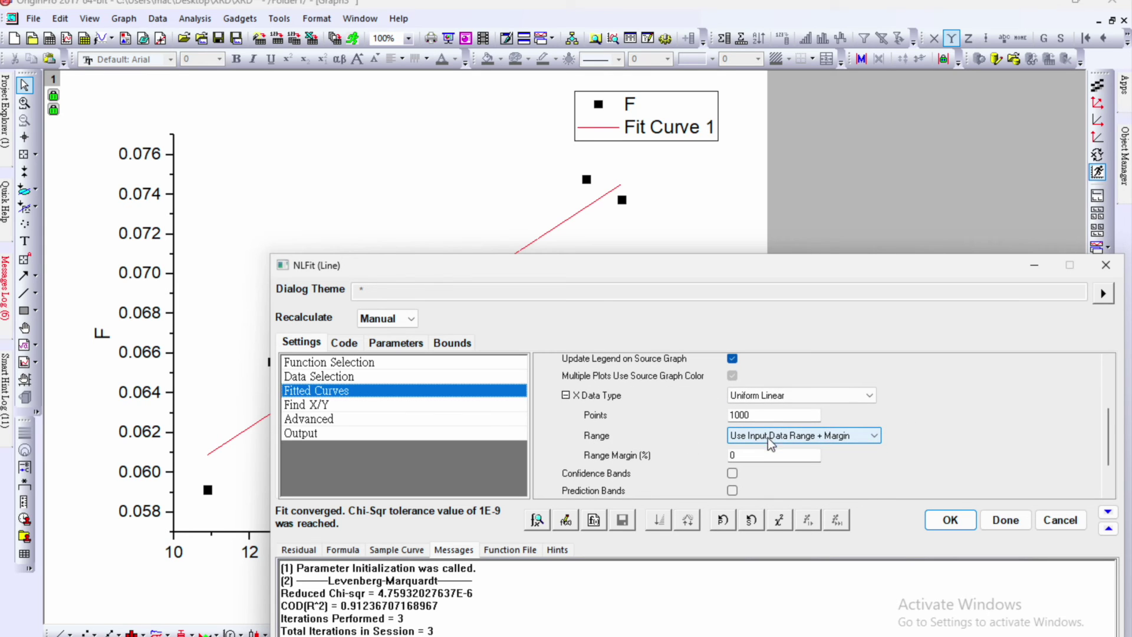
pyautogui.click(821, 442)
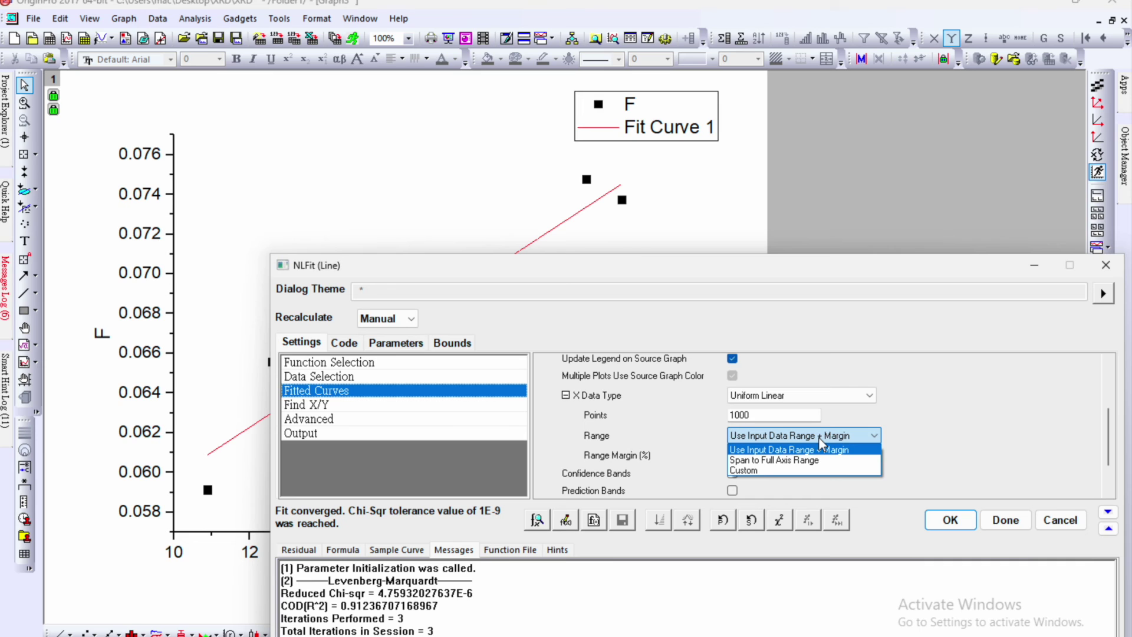
pyautogui.click(805, 461)
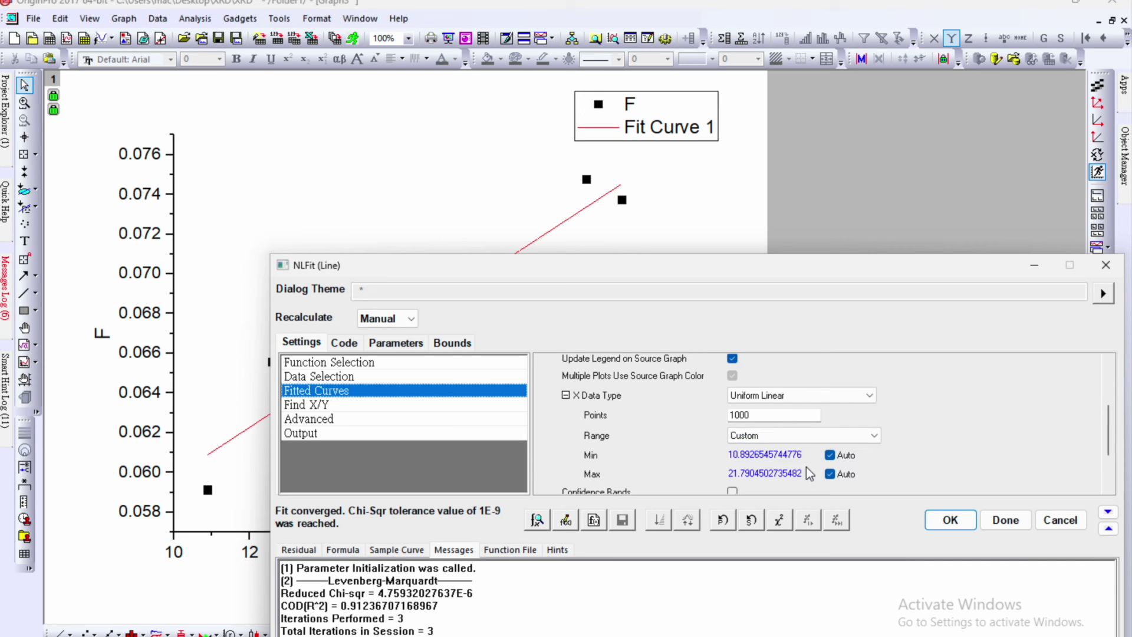
pyautogui.click(829, 456)
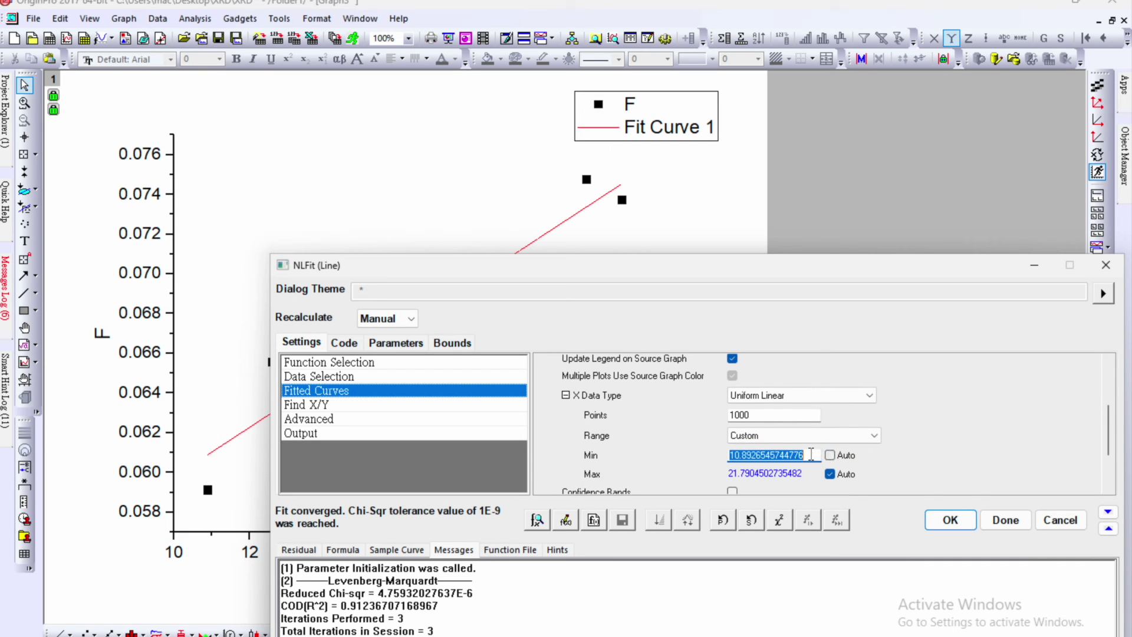
pyautogui.write('0')
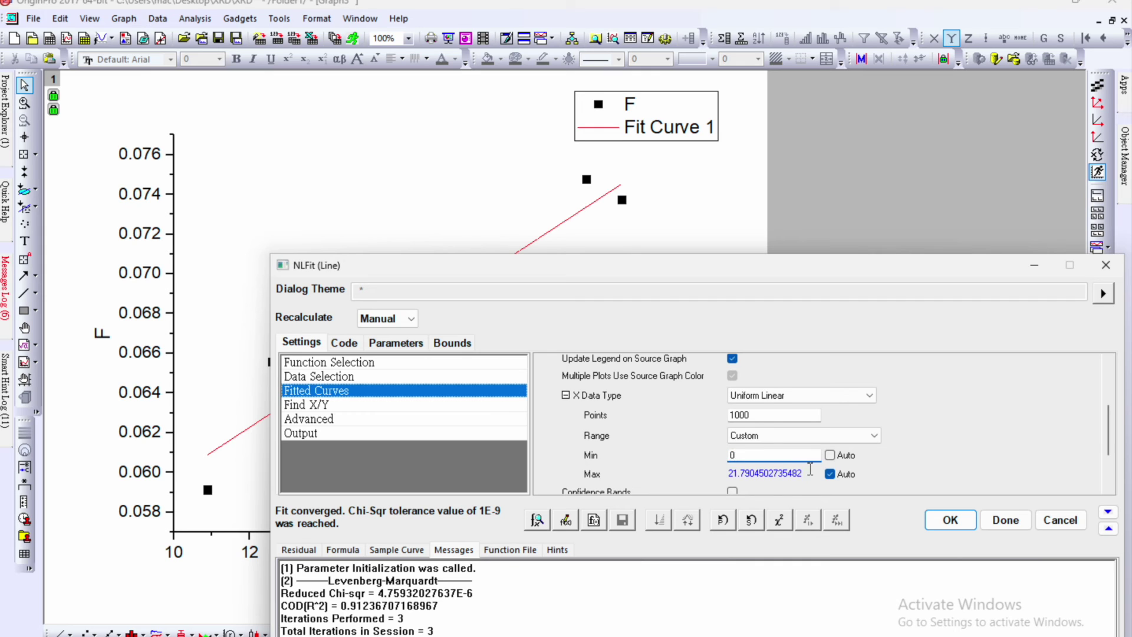
pyautogui.click(830, 473)
pyautogui.write('2')
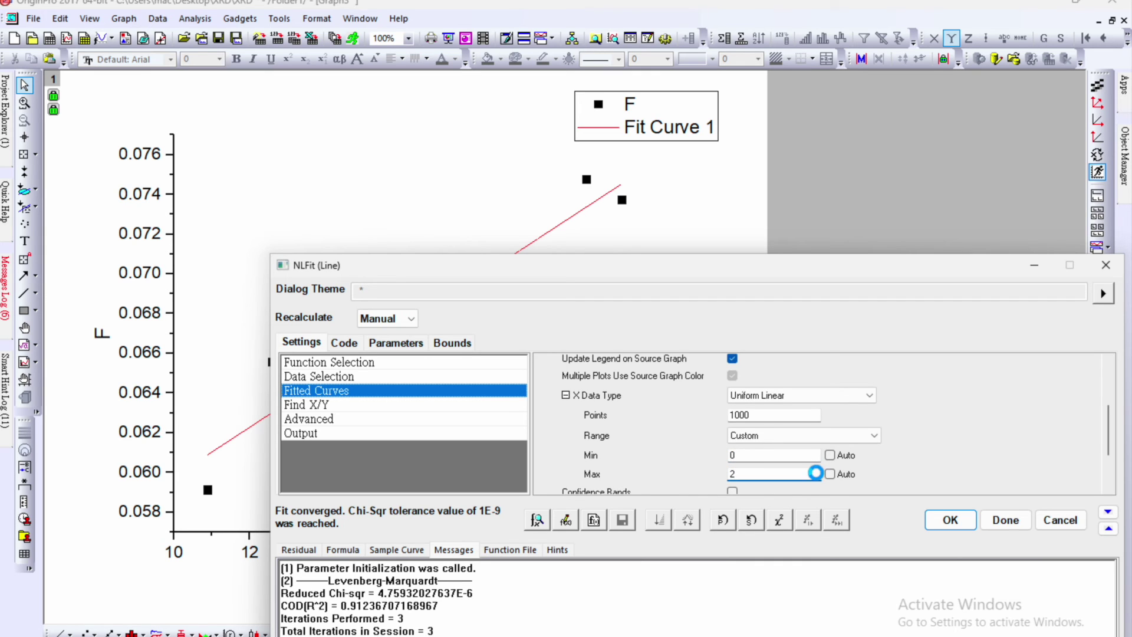
pyautogui.write('5')
pyautogui.click(1002, 519)
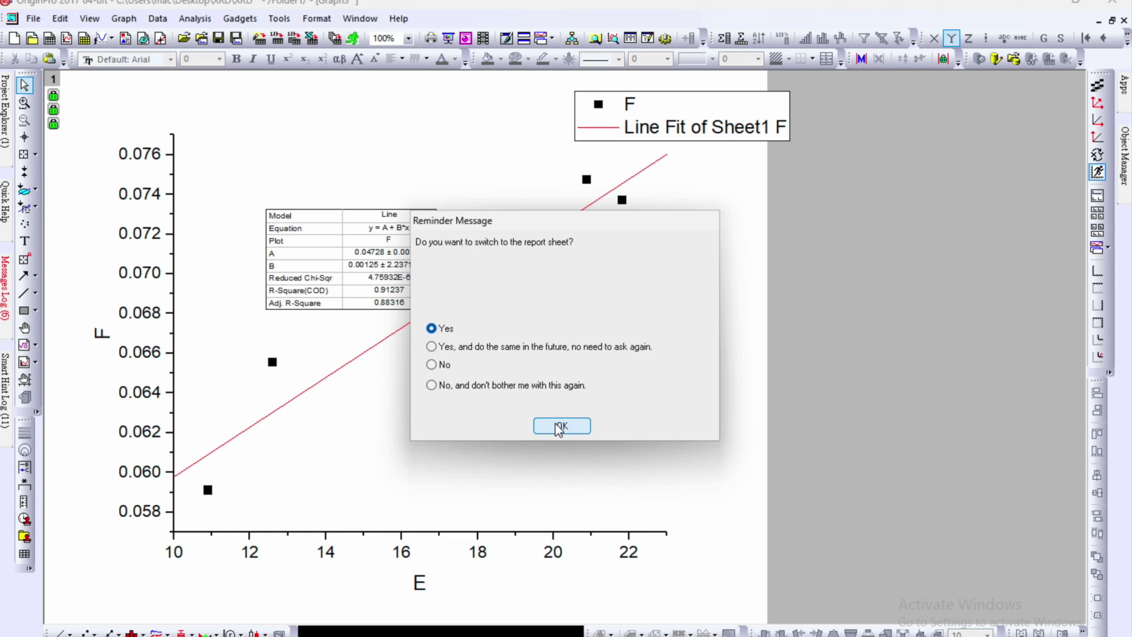
# - Switch to the fit report sheet and read the values of intercept A and slope B in the Parameters table
pyautogui.click(560, 424)
pyautogui.click(196, 165)
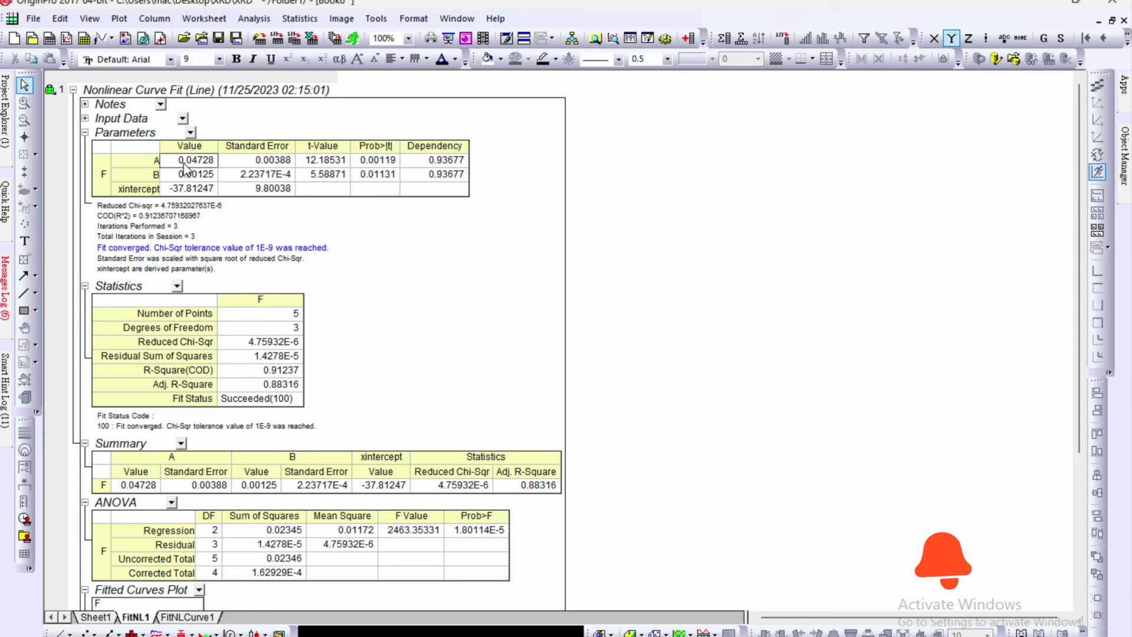
pyautogui.click(205, 174)
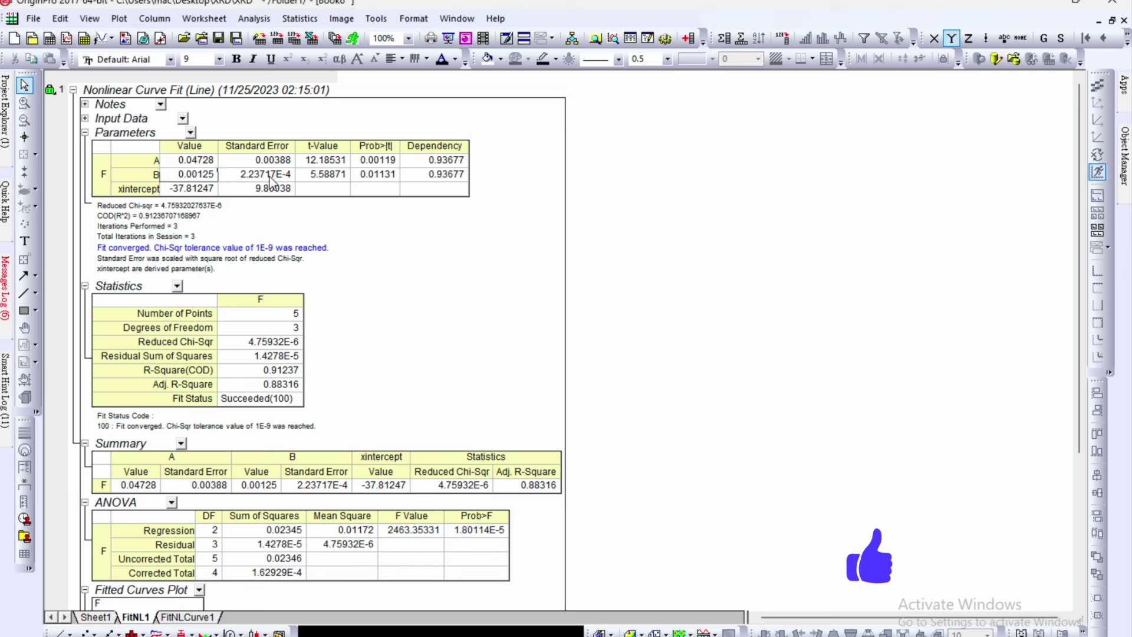
pyautogui.click(200, 163)
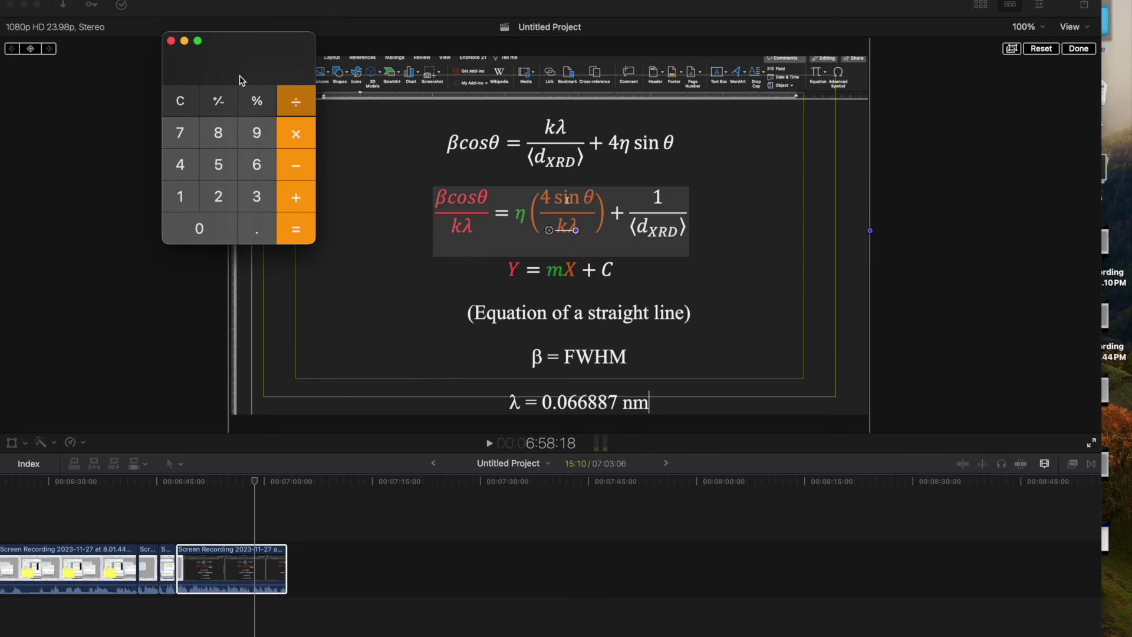
# - Compute the crystallite size as 1/0.04728 in the Calculator, using the fitted intercept
pyautogui.write('1/0.0472')
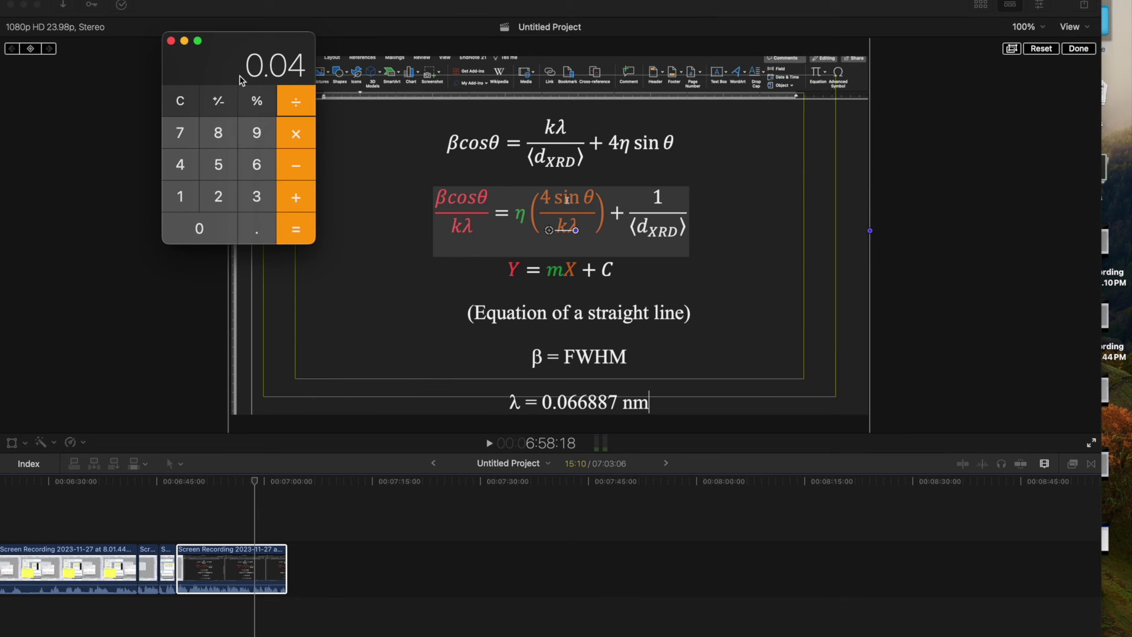
pyautogui.write('8')
pyautogui.press('Return')
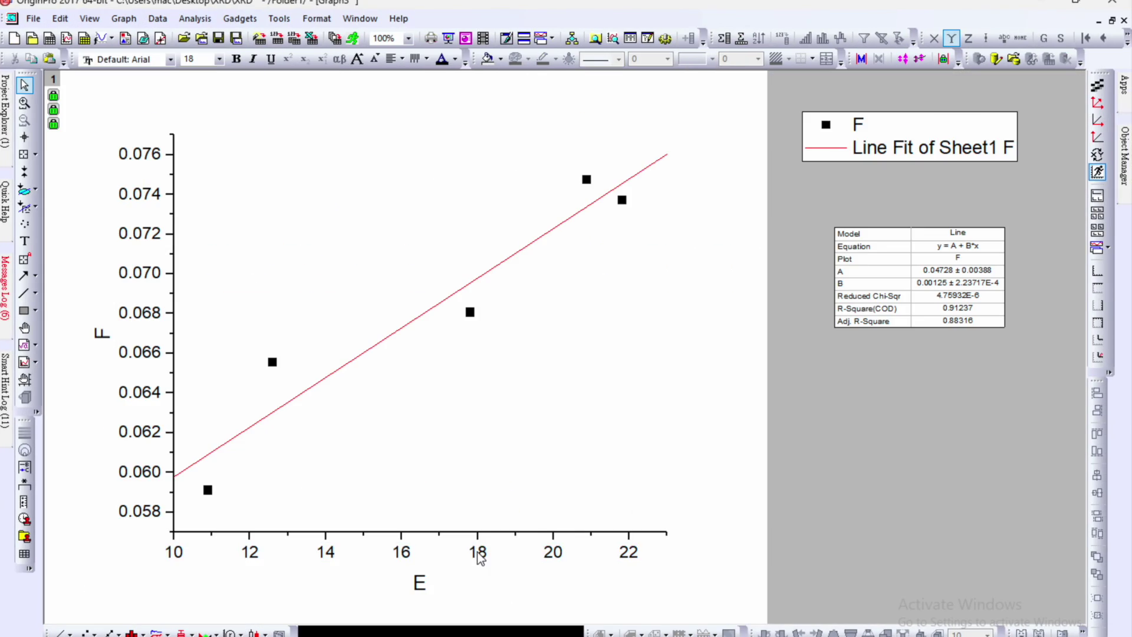
# - Apply the bottom X axis options to the top axis as well, with major and minor ticks pointing in
pyautogui.doubleClick(480, 558)
pyautogui.click(873, 188)
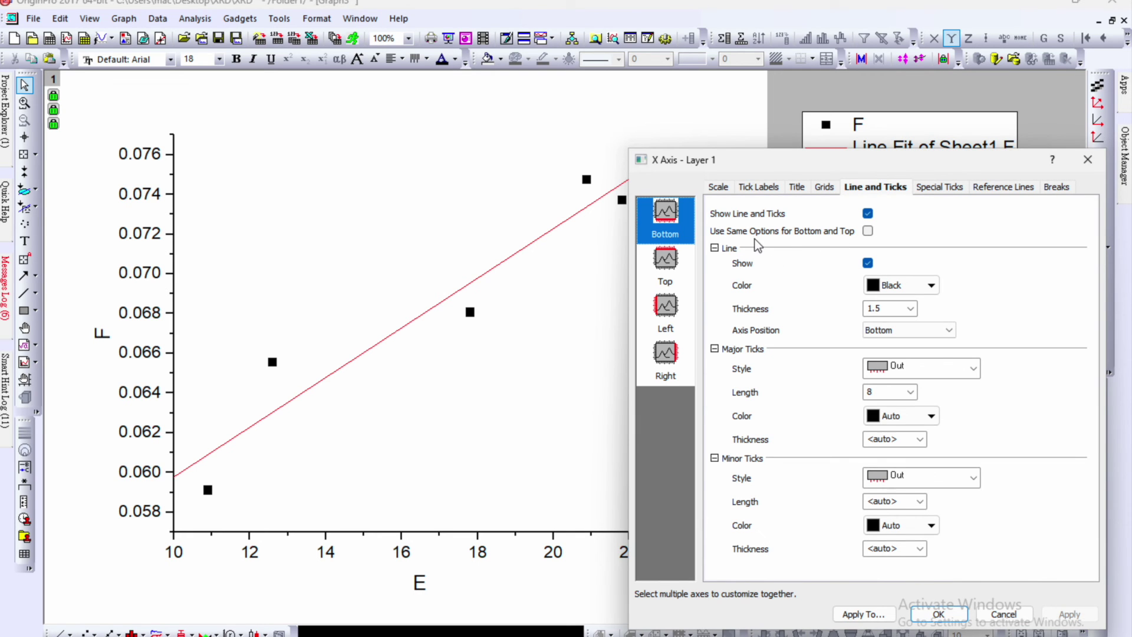
pyautogui.click(867, 231)
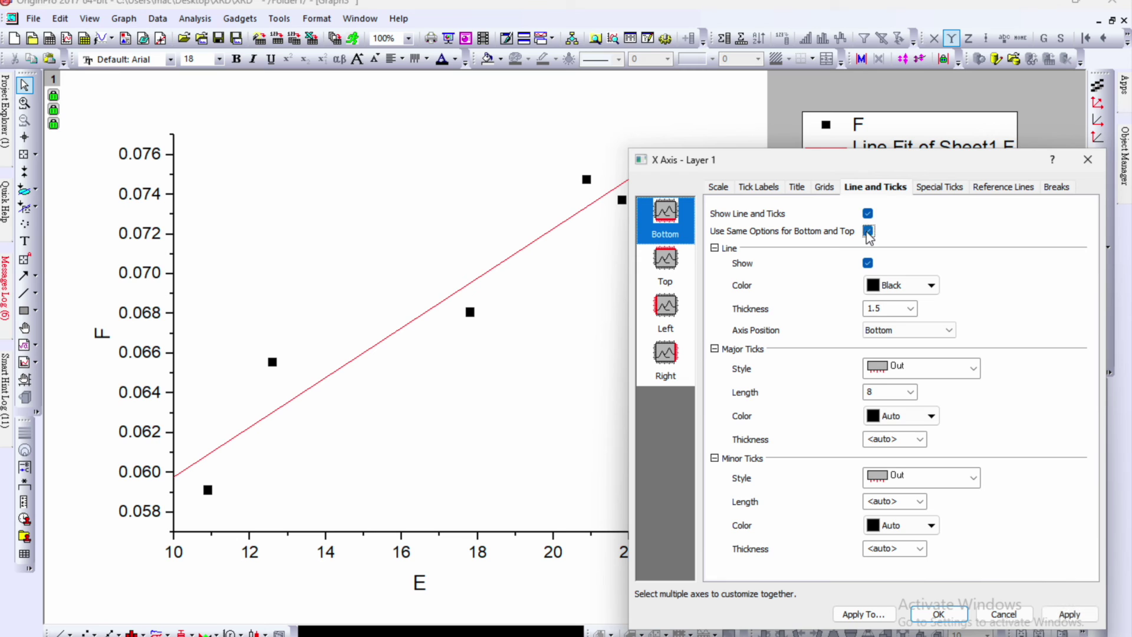
pyautogui.click(936, 378)
pyautogui.click(934, 401)
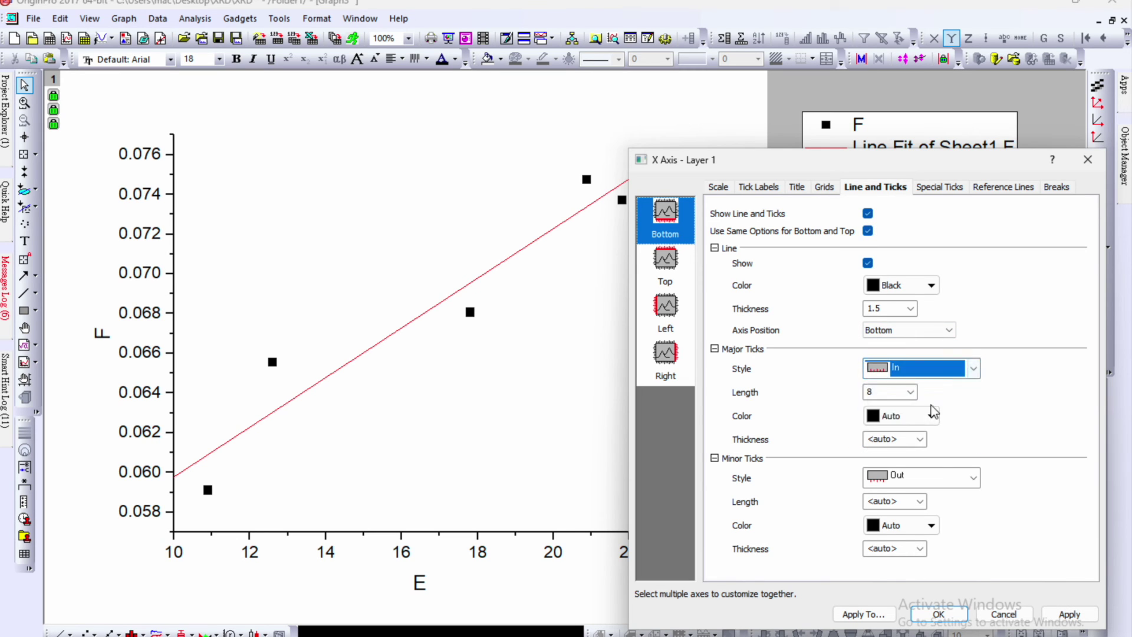
pyautogui.click(939, 480)
pyautogui.click(935, 507)
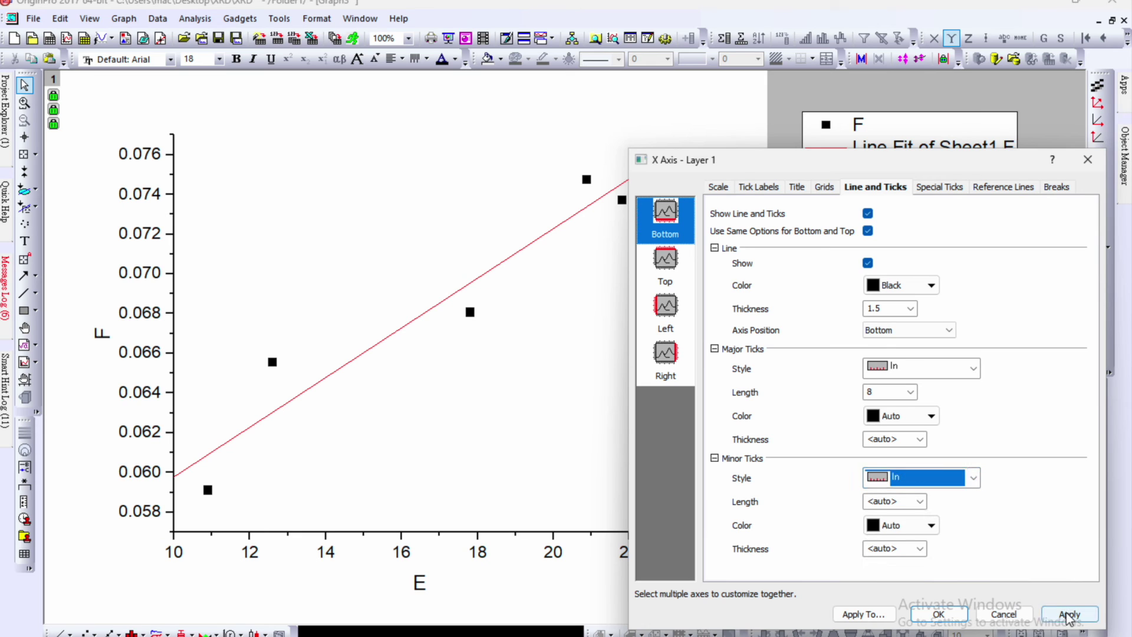
pyautogui.click(1068, 614)
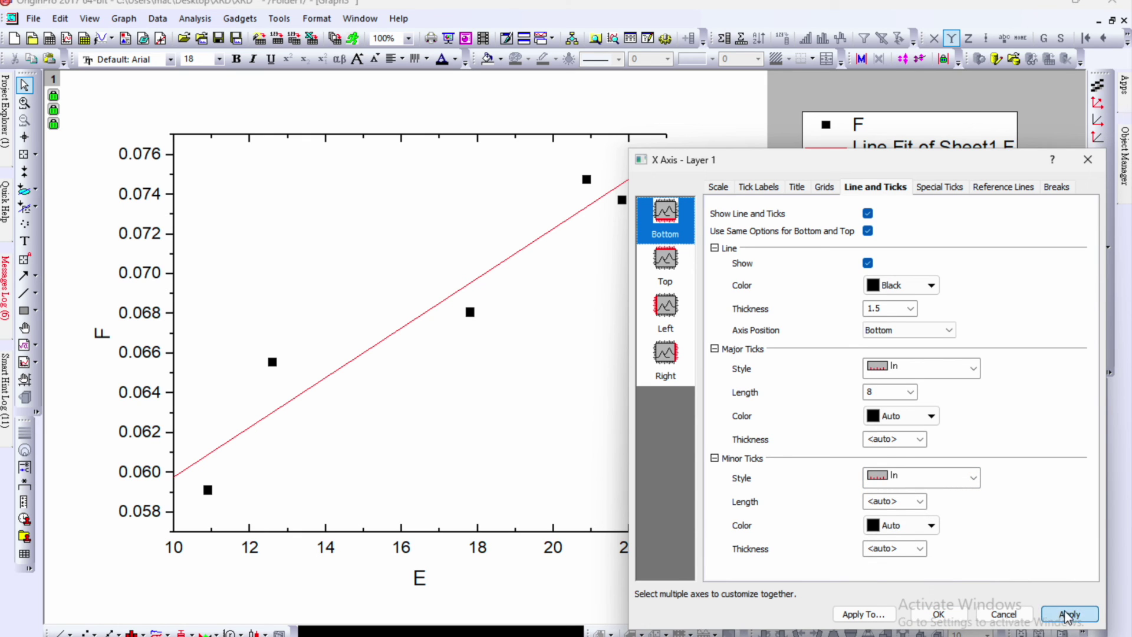
# - Use the same line options for the left and right Y axes, with major and minor ticks pointing in
pyautogui.click(668, 310)
pyautogui.click(861, 230)
pyautogui.click(939, 477)
pyautogui.click(935, 507)
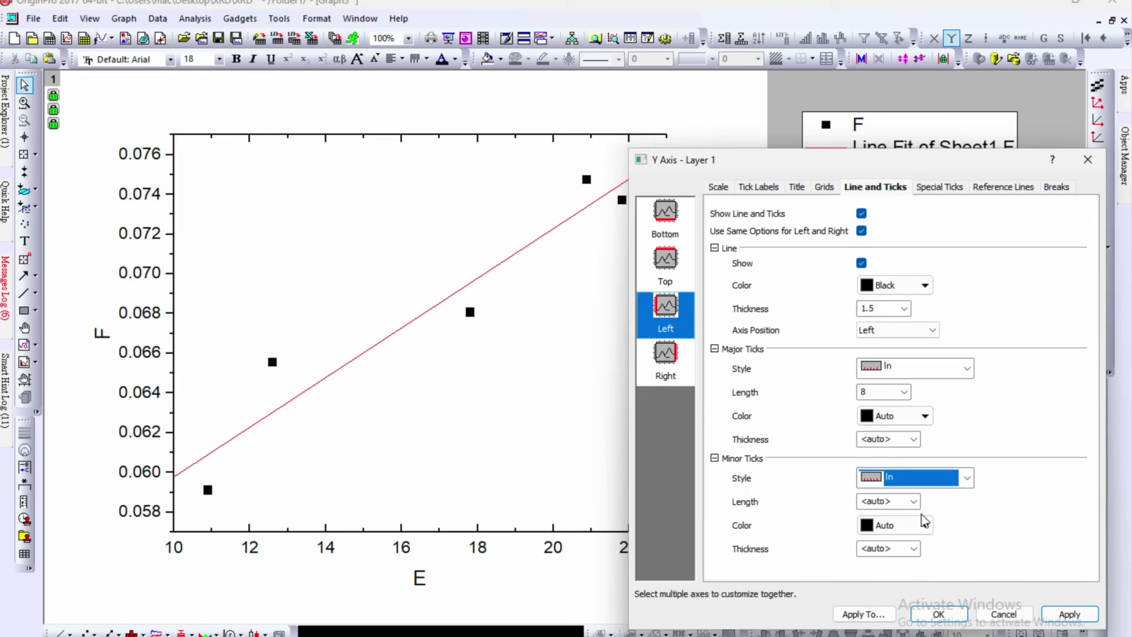
pyautogui.click(1049, 616)
pyautogui.click(950, 616)
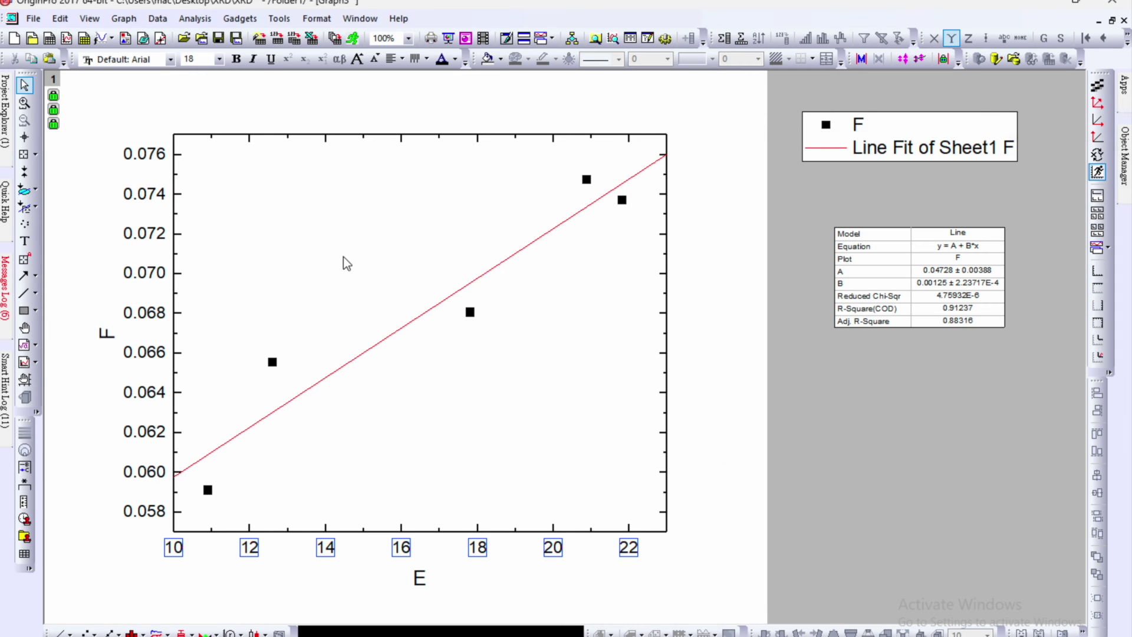
# - Set the font size of the X and Y axis tick labels to 24
pyautogui.click(219, 59)
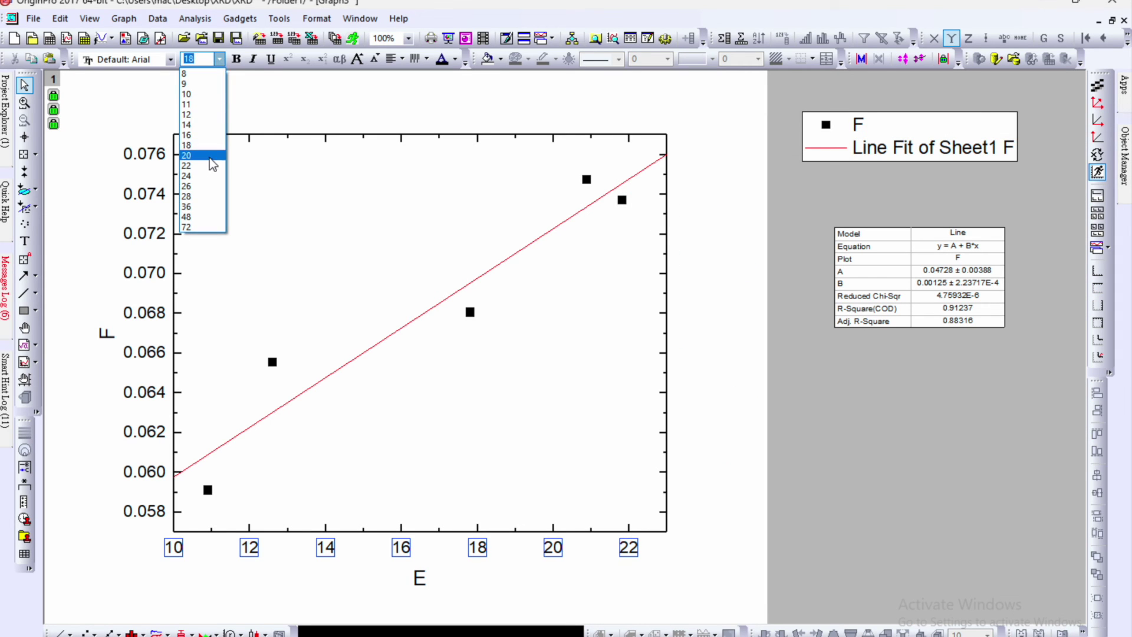
pyautogui.click(206, 177)
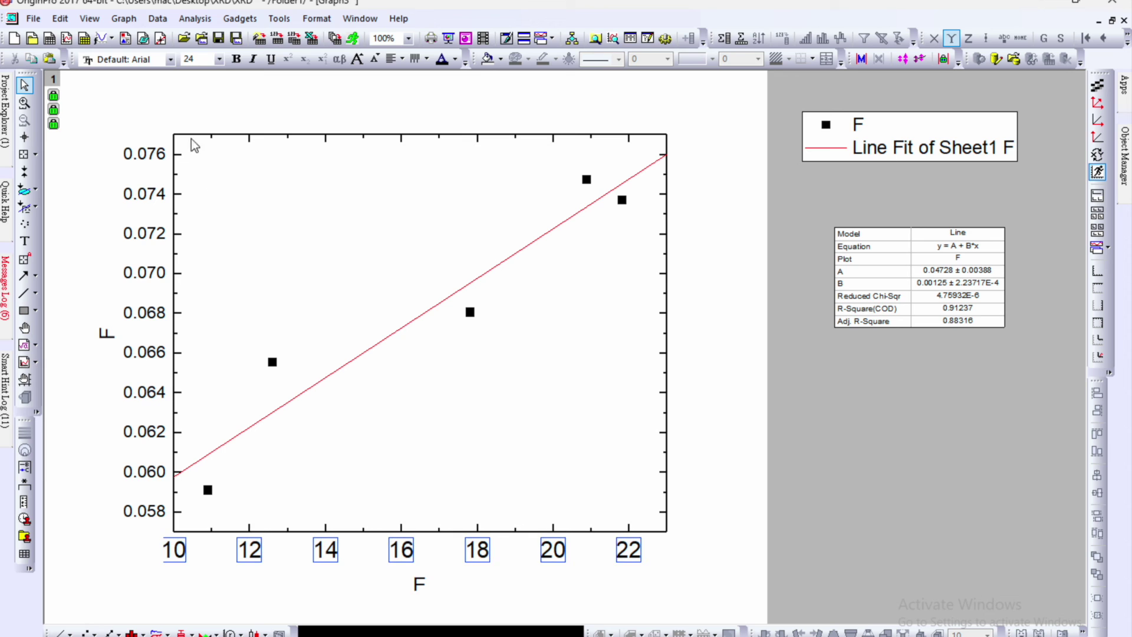
pyautogui.click(158, 164)
pyautogui.click(219, 59)
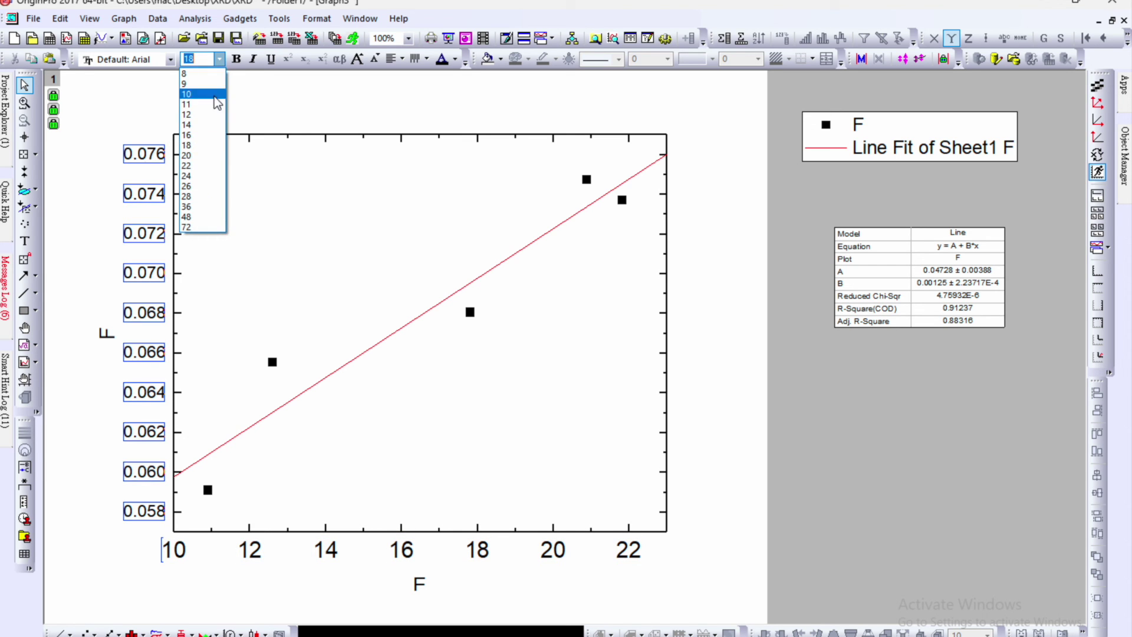
pyautogui.click(209, 176)
pyautogui.click(160, 115)
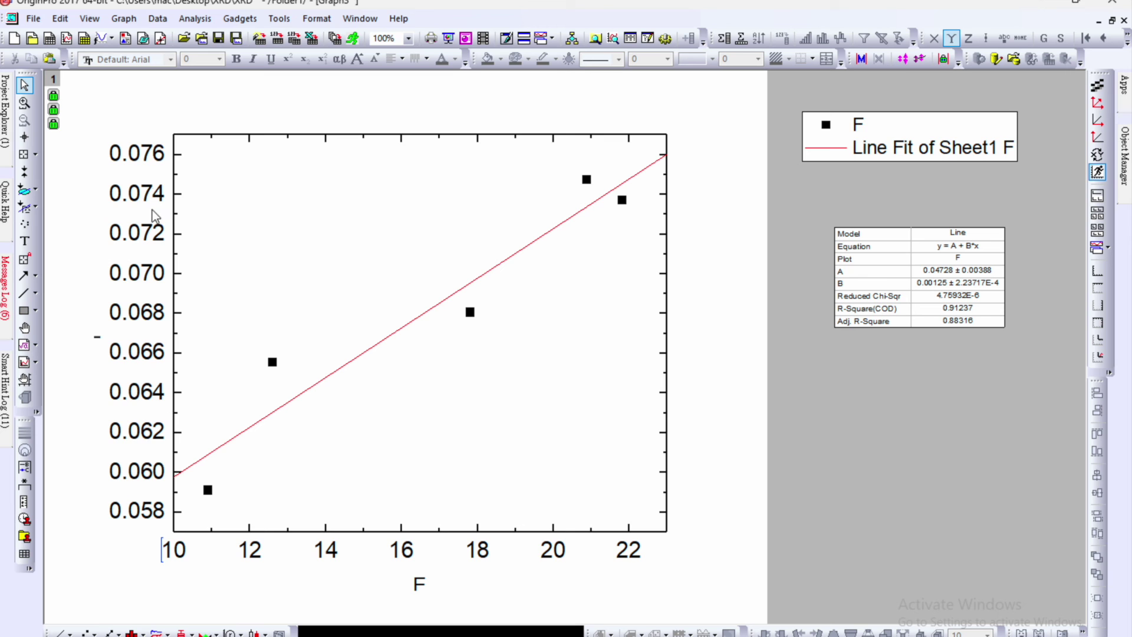
# - Set the Y axis major tick increment to 0.005
pyautogui.click(158, 204)
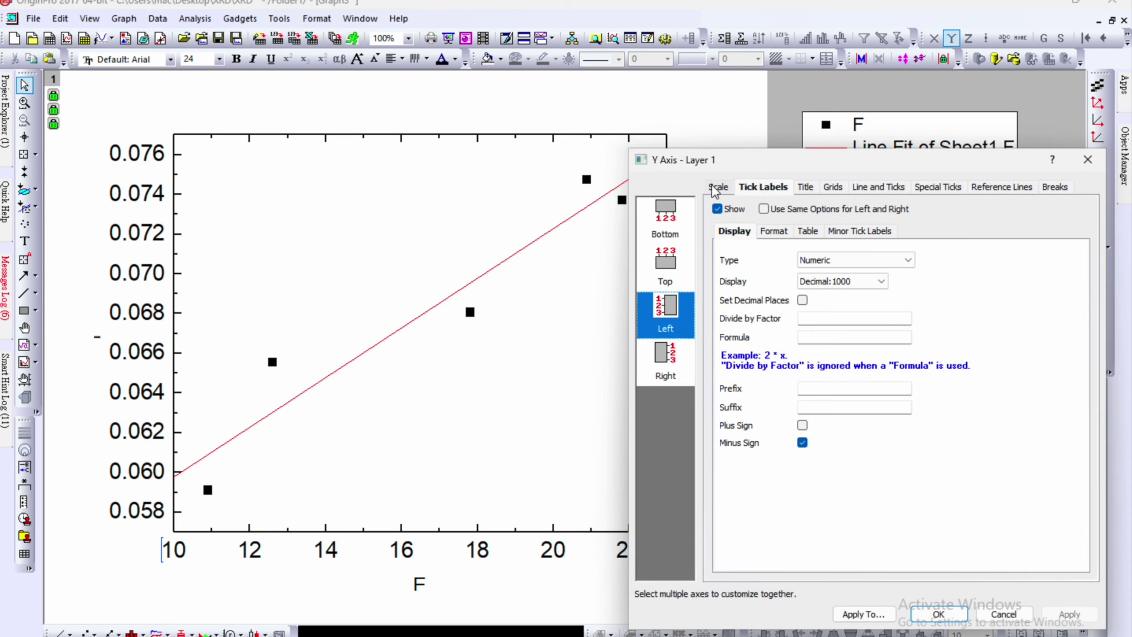
pyautogui.click(719, 186)
pyautogui.doubleClick(823, 372)
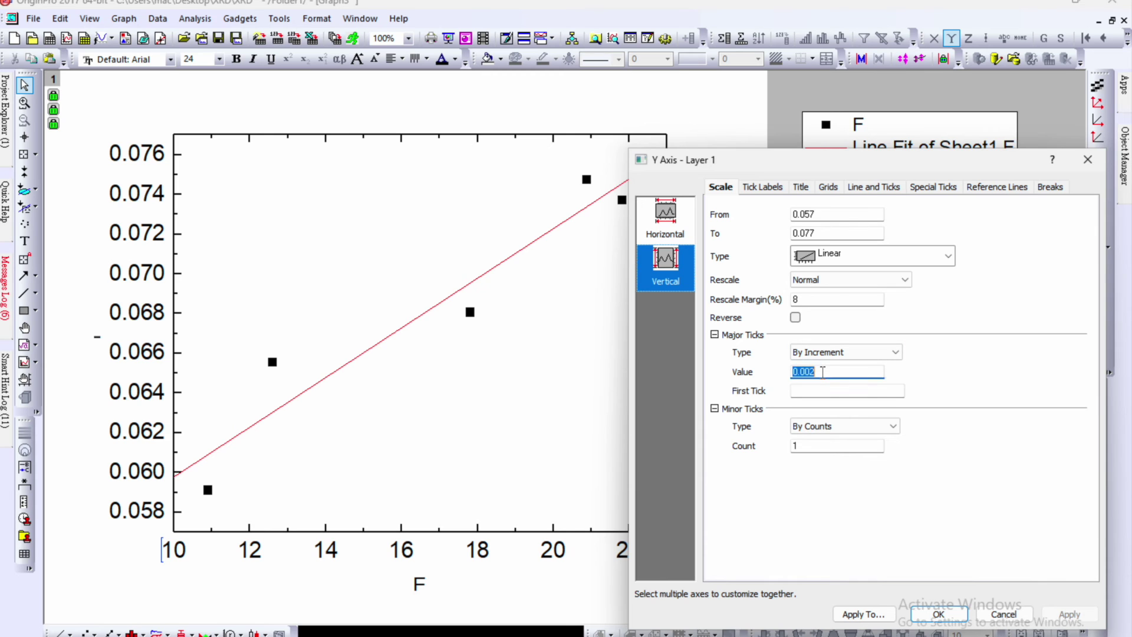
pyautogui.click(822, 372)
pyautogui.write('5')
pyautogui.click(1068, 613)
# - Set the line width of the red fit line to 3
pyautogui.click(576, 210)
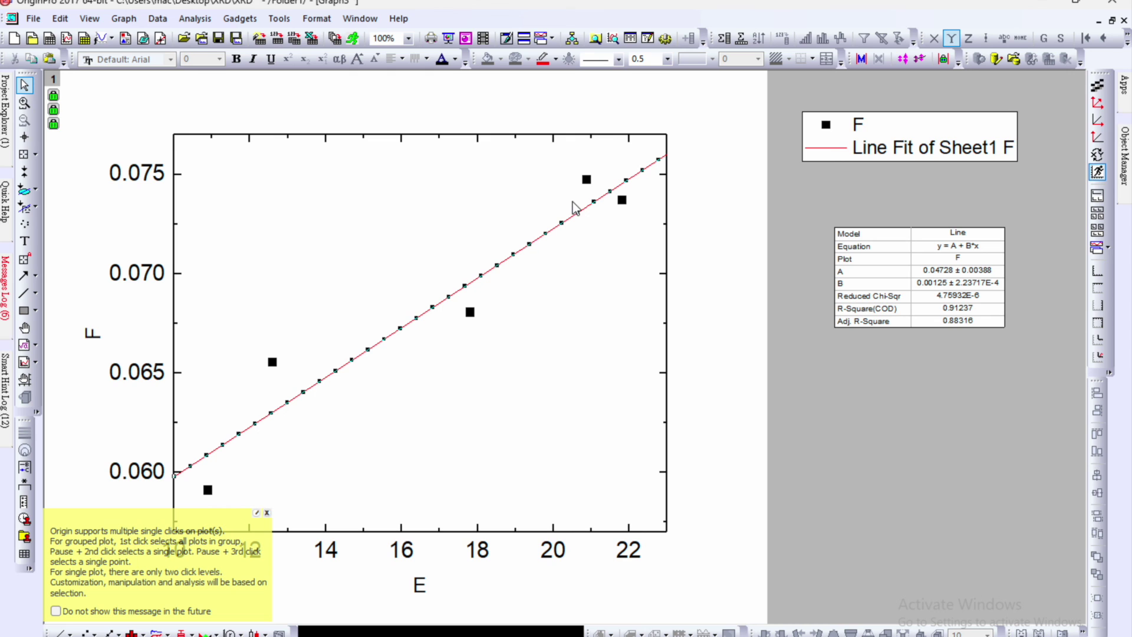
pyautogui.click(668, 58)
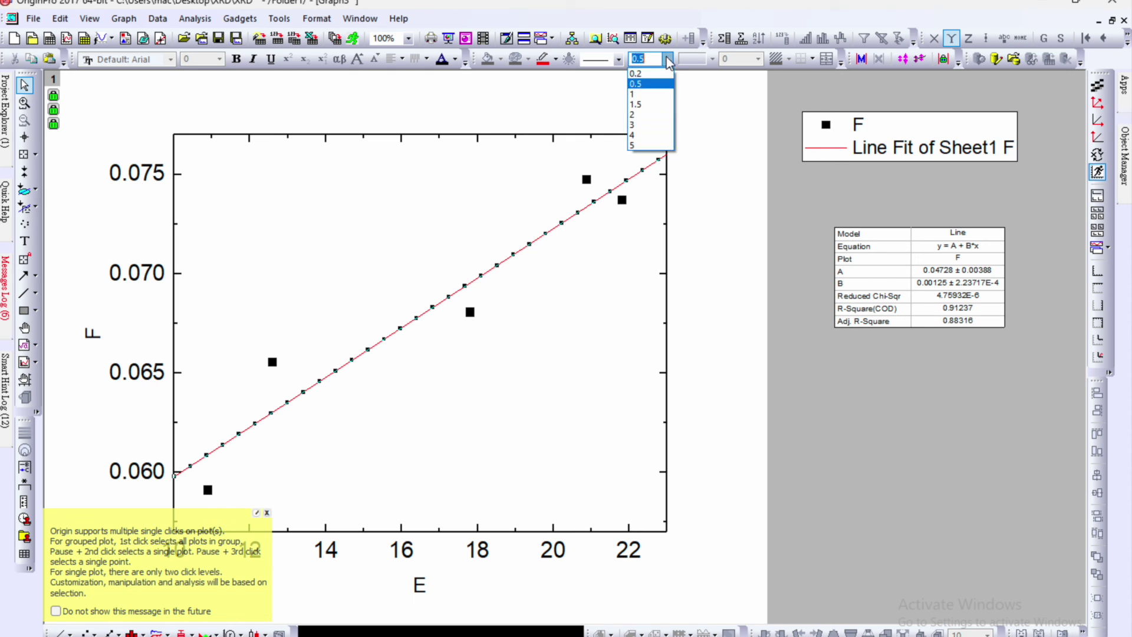
pyautogui.click(654, 125)
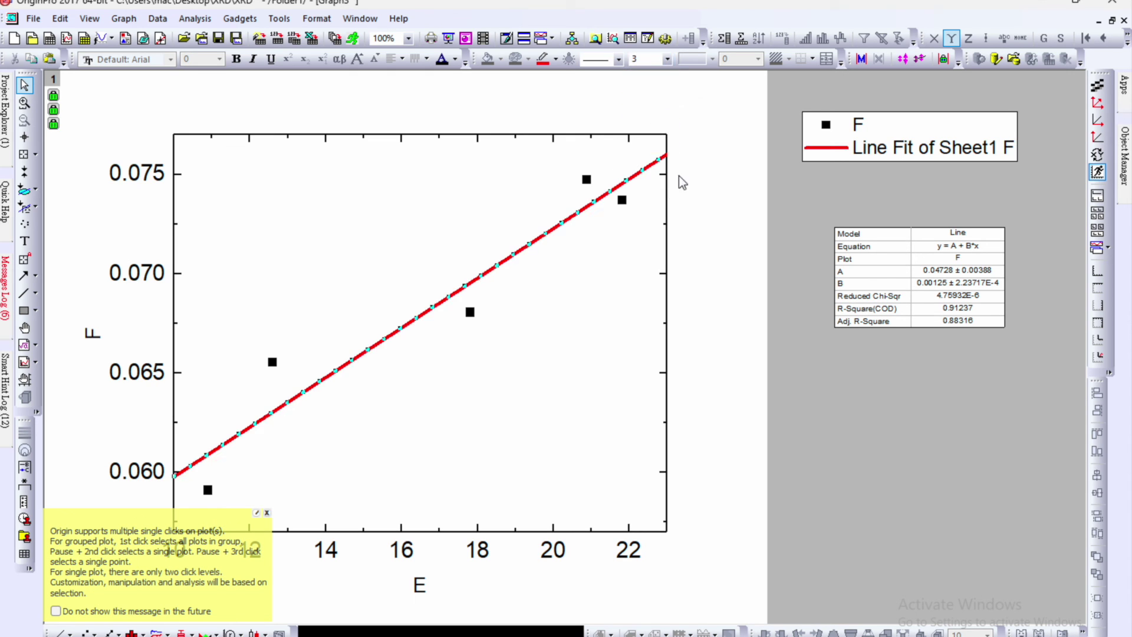
# - Change the data point symbols of the scatter plot to open circles with size 12
pyautogui.click(589, 181)
pyautogui.doubleClick(592, 182)
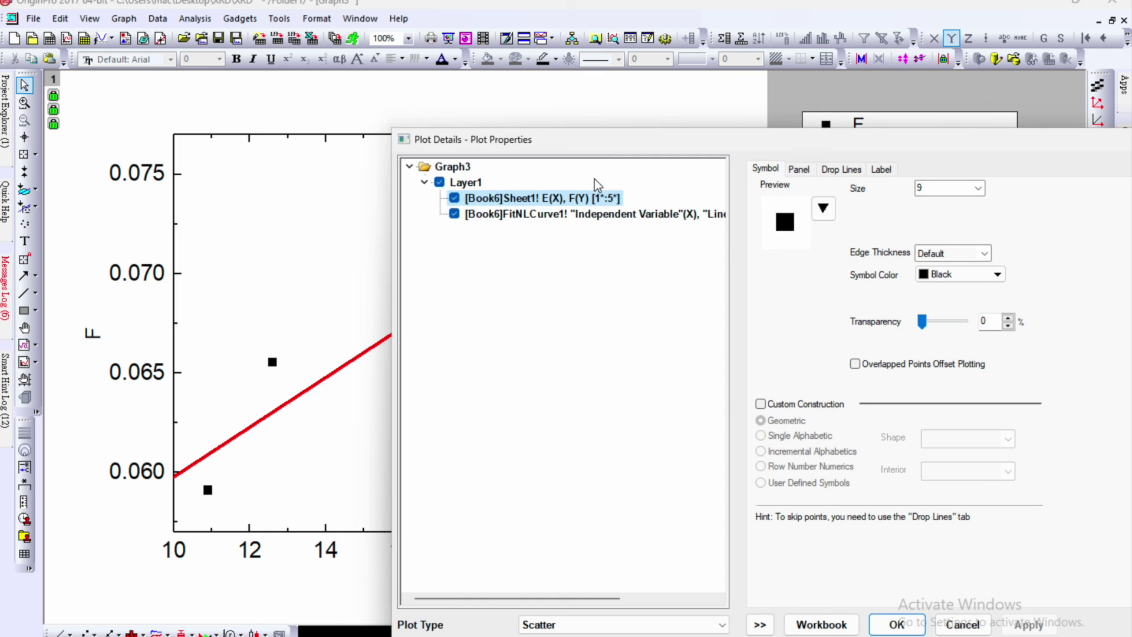
pyautogui.click(823, 208)
pyautogui.click(751, 259)
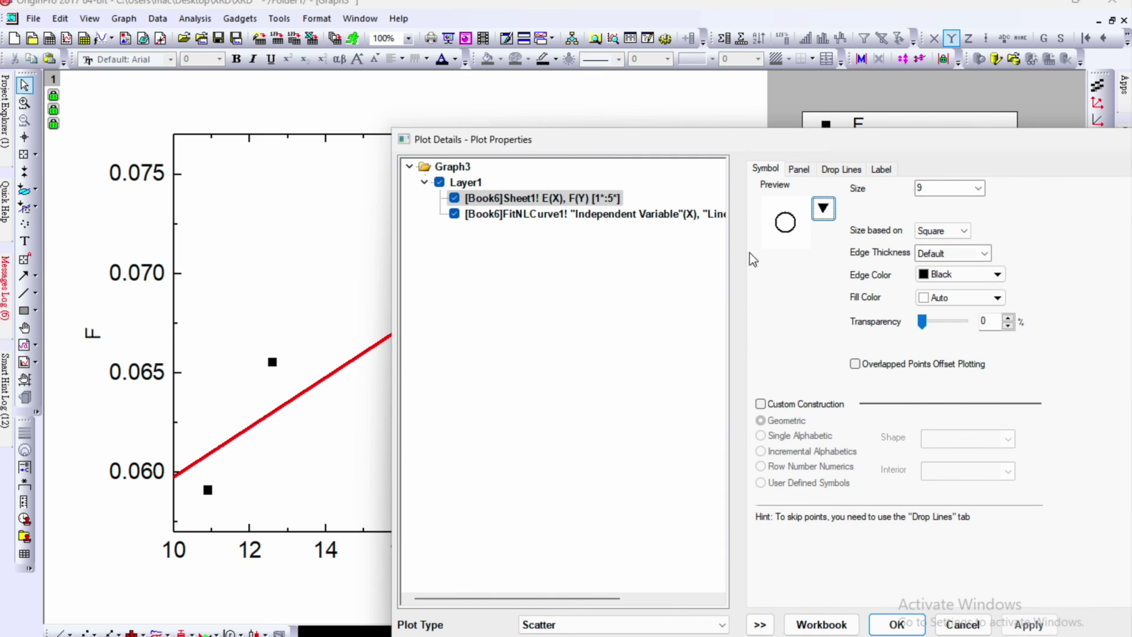
pyautogui.click(978, 188)
pyautogui.click(949, 262)
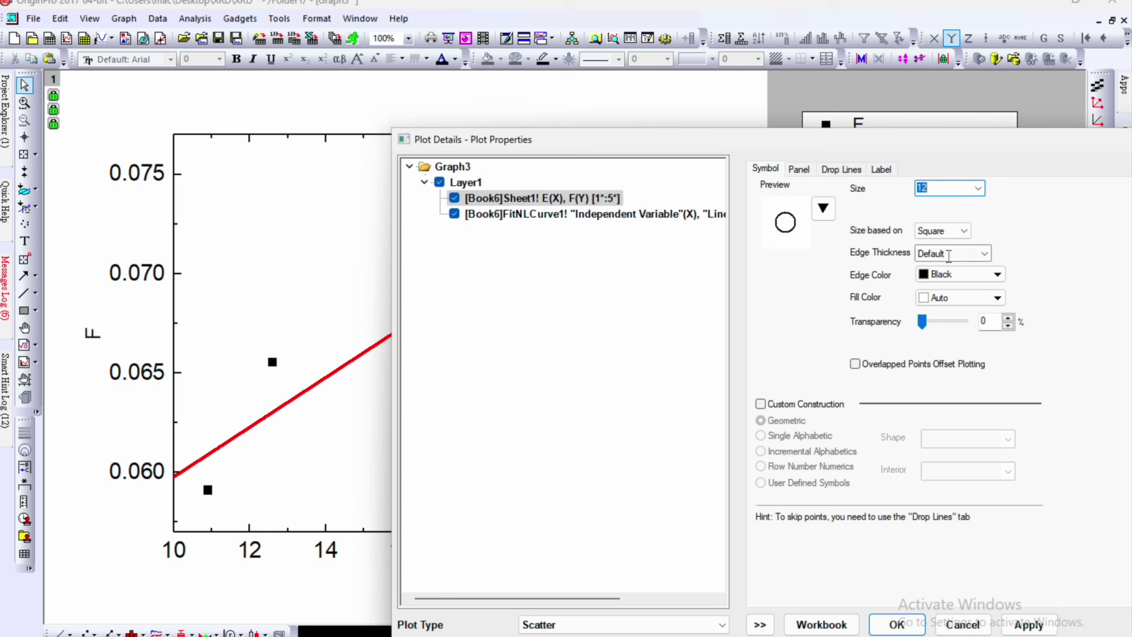
# - Set the scatter symbols' edge thickness to 40, apply it, and turn on anti-aliasing for the graph
pyautogui.click(984, 254)
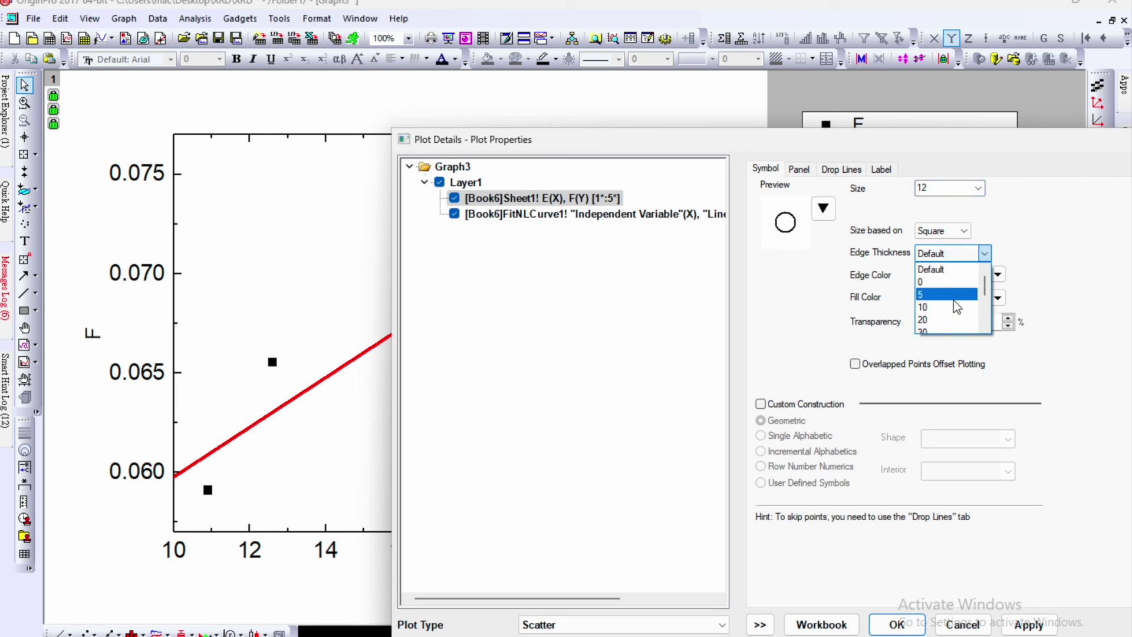
pyautogui.scroll(-2, 949, 309)
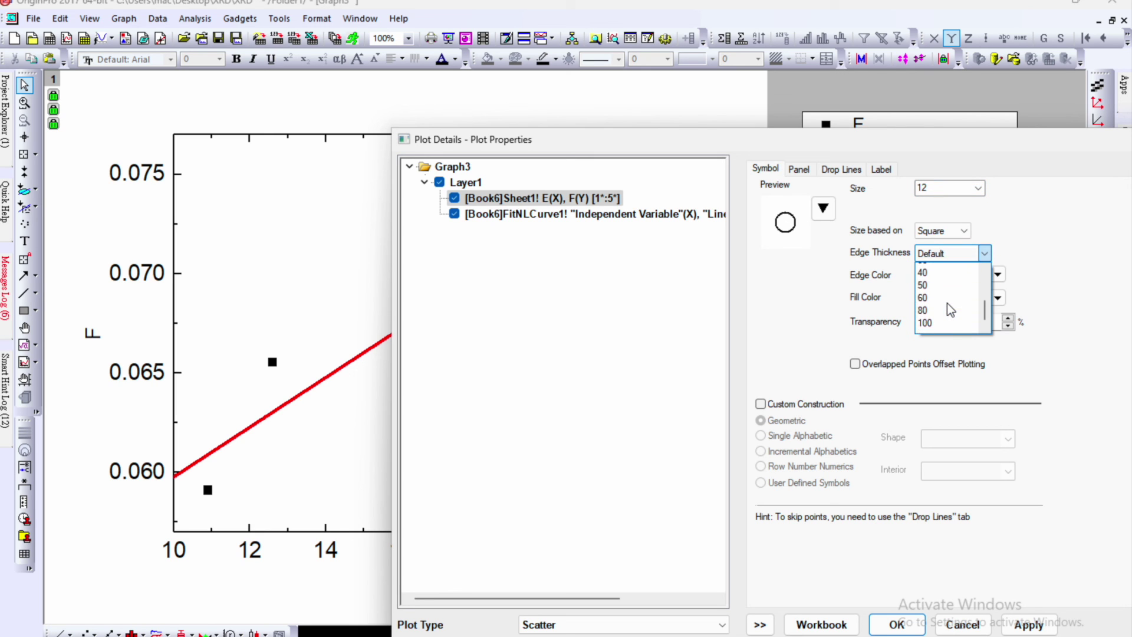
pyautogui.click(943, 273)
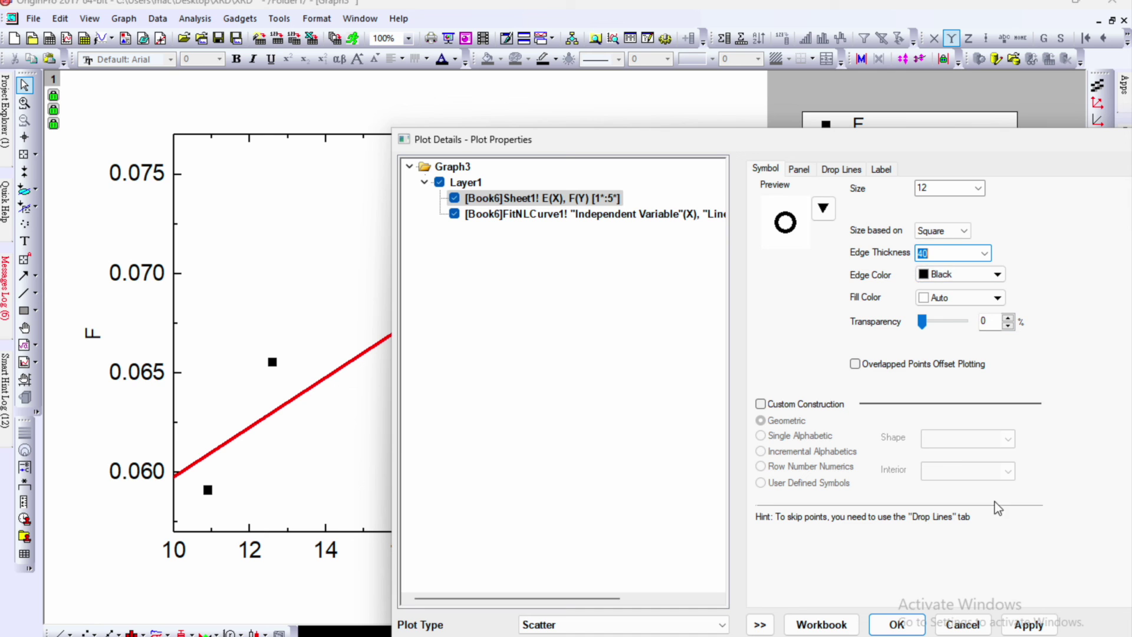
pyautogui.click(1029, 624)
pyautogui.click(962, 624)
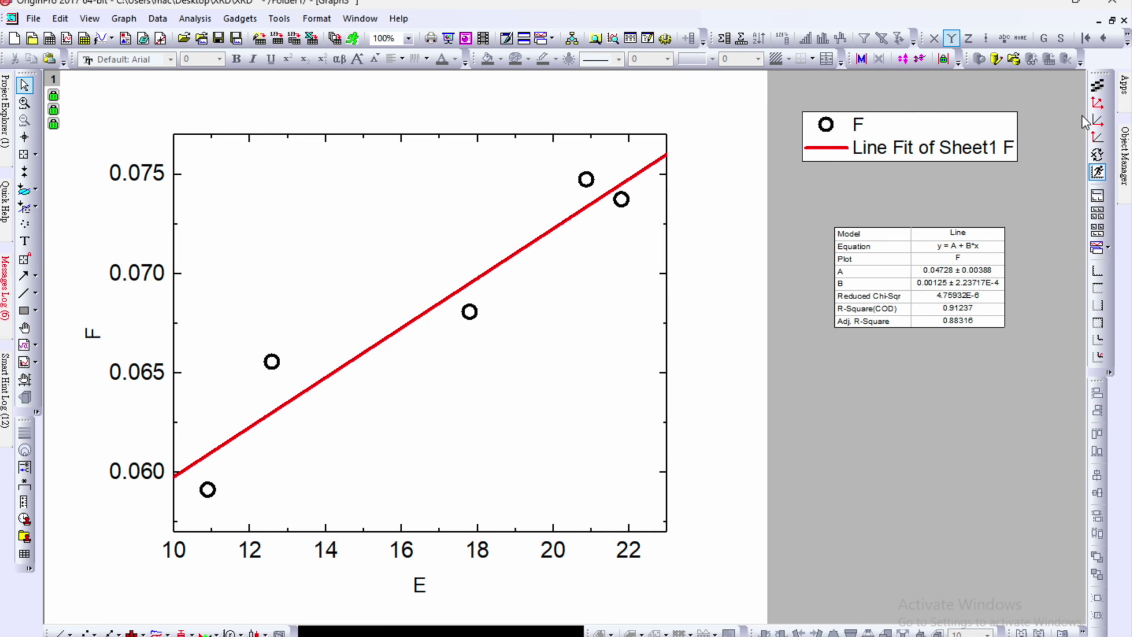
pyautogui.click(1098, 86)
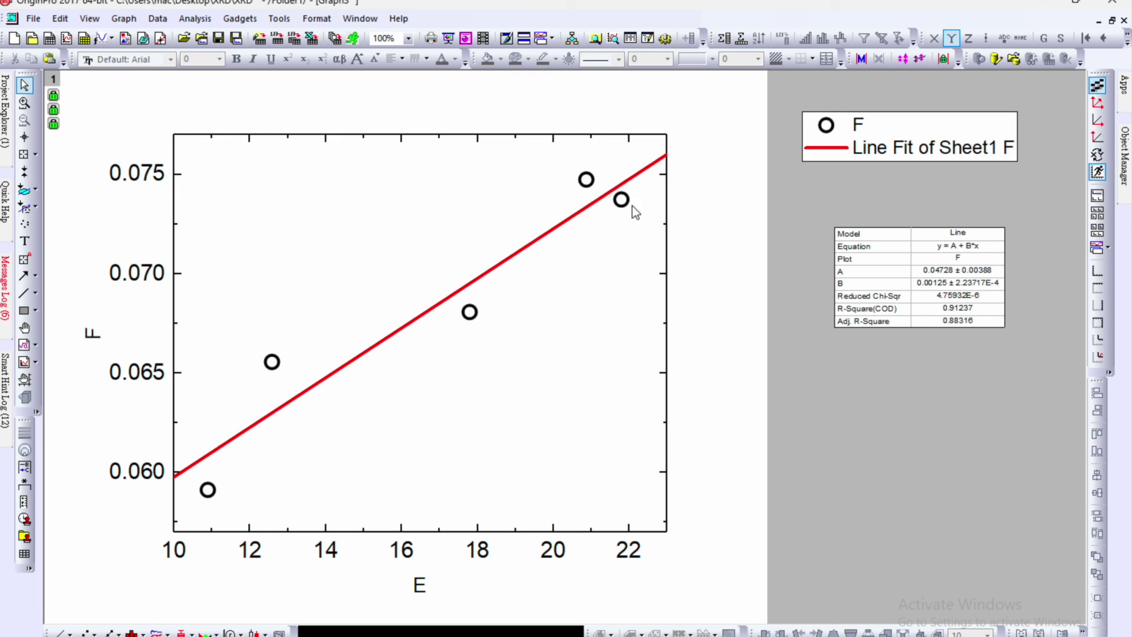
# - Replace the X axis title E with the text "4sin()/kl"
pyautogui.click(417, 587)
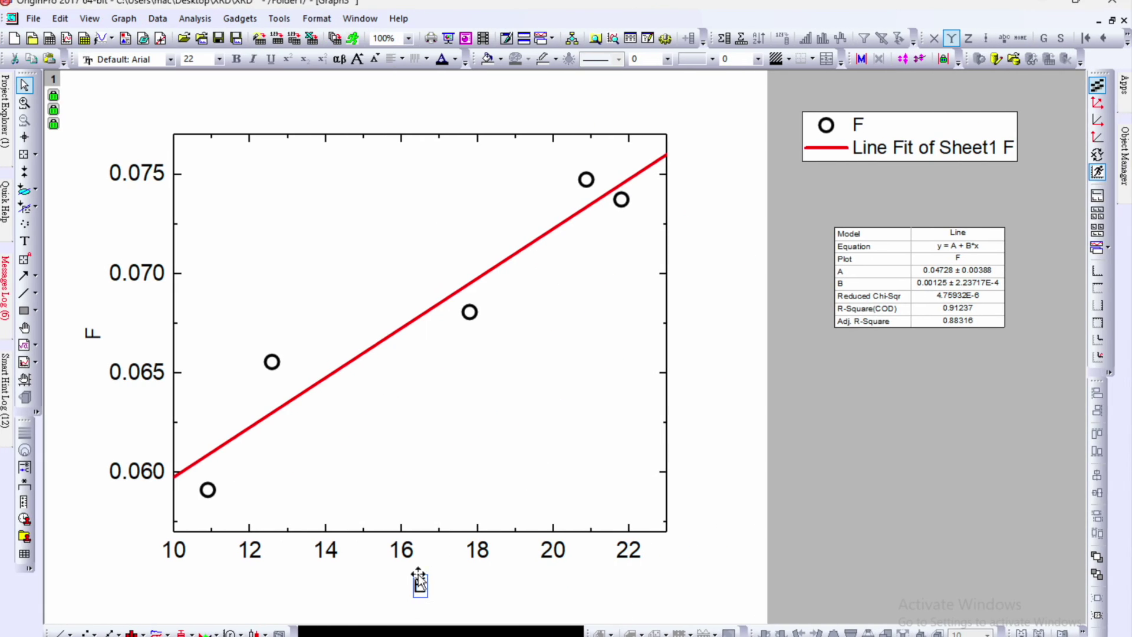
pyautogui.doubleClick(425, 587)
pyautogui.hotkey('ctrl', 'a')
pyautogui.write('4')
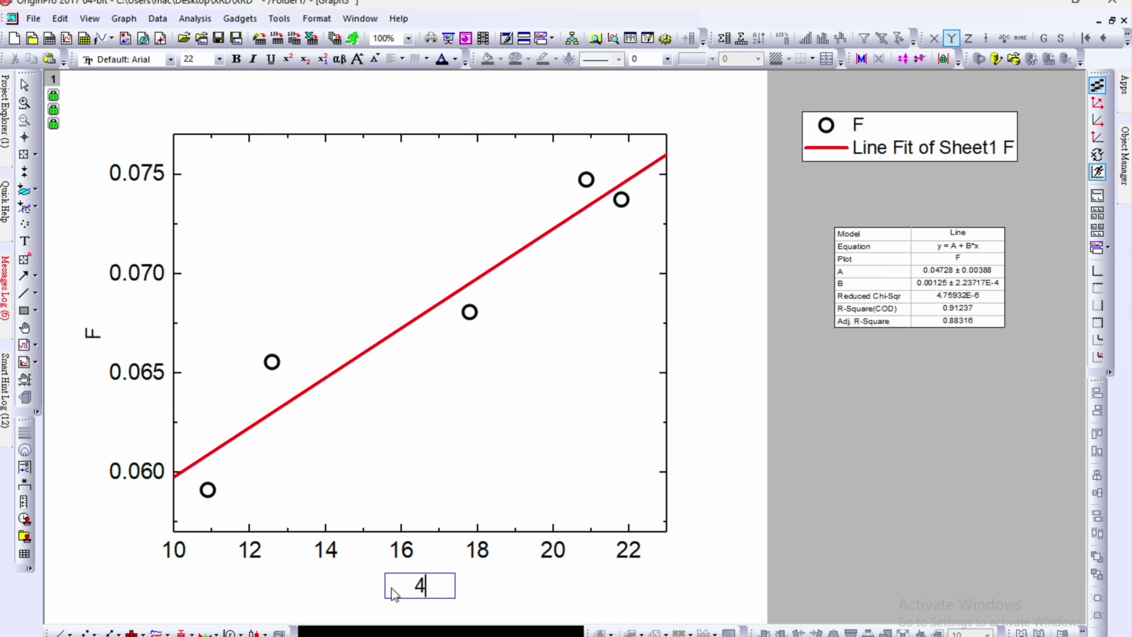
pyautogui.write('sin')
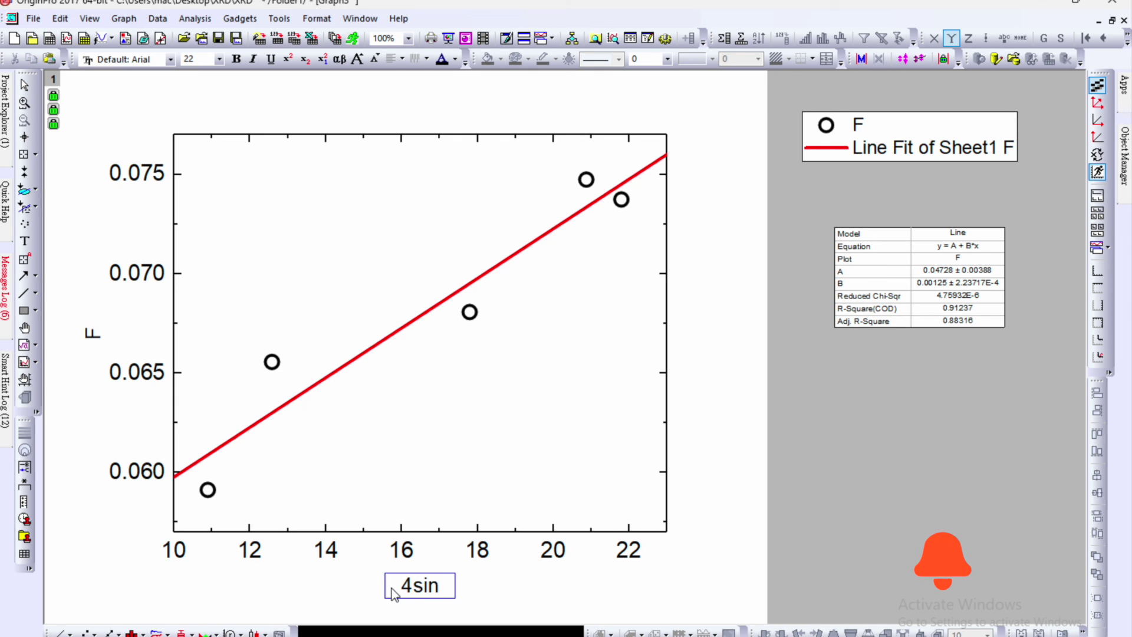
pyautogui.write('()/kl')
pyautogui.press('BackSpace')
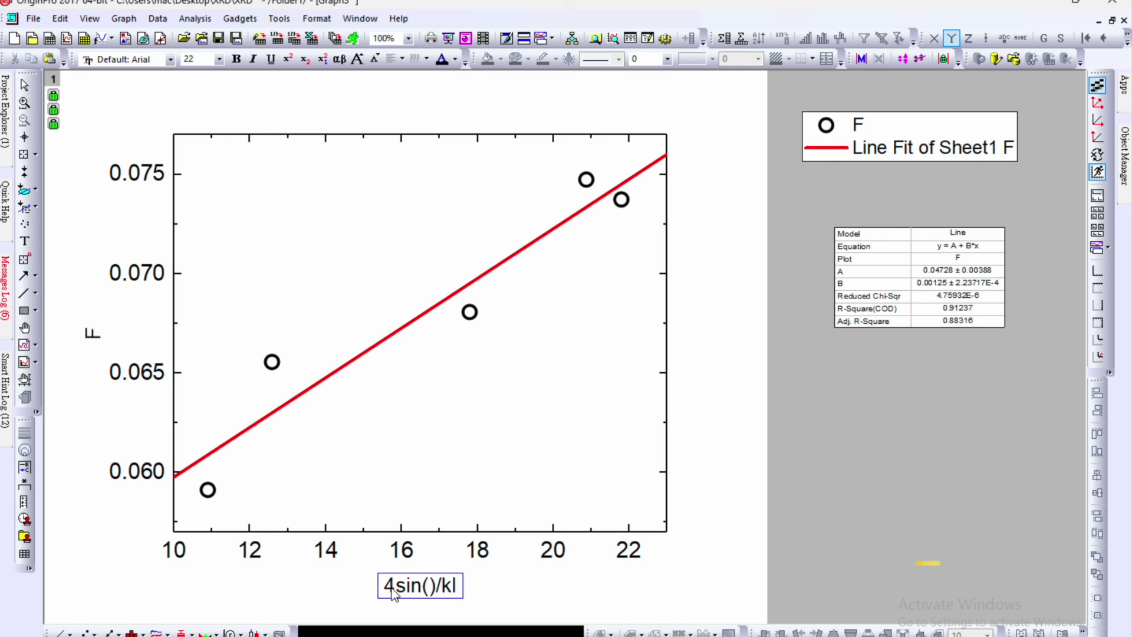
# - Turn the final l of the X axis title into λ by applying the Symbol font
pyautogui.click(137, 61)
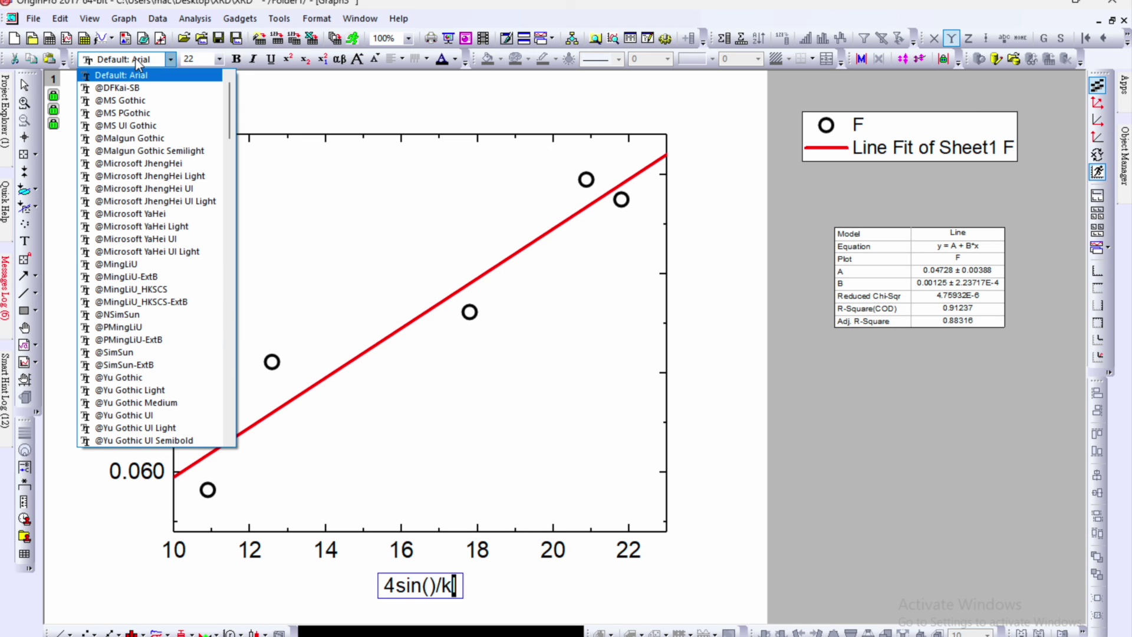
pyautogui.write('Symbol')
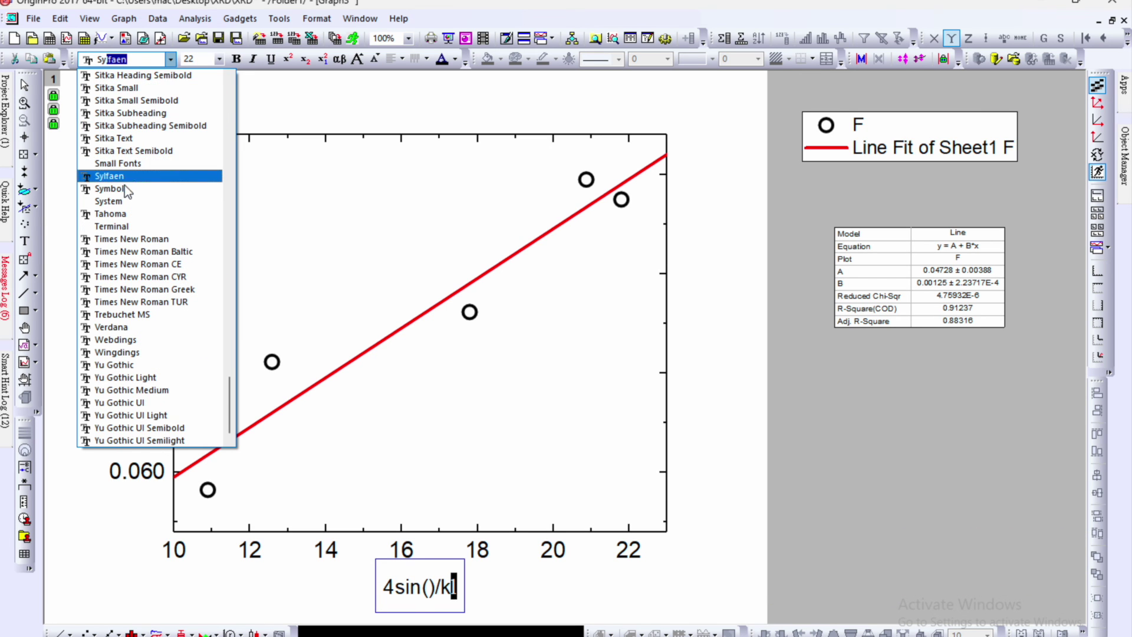
pyautogui.click(125, 188)
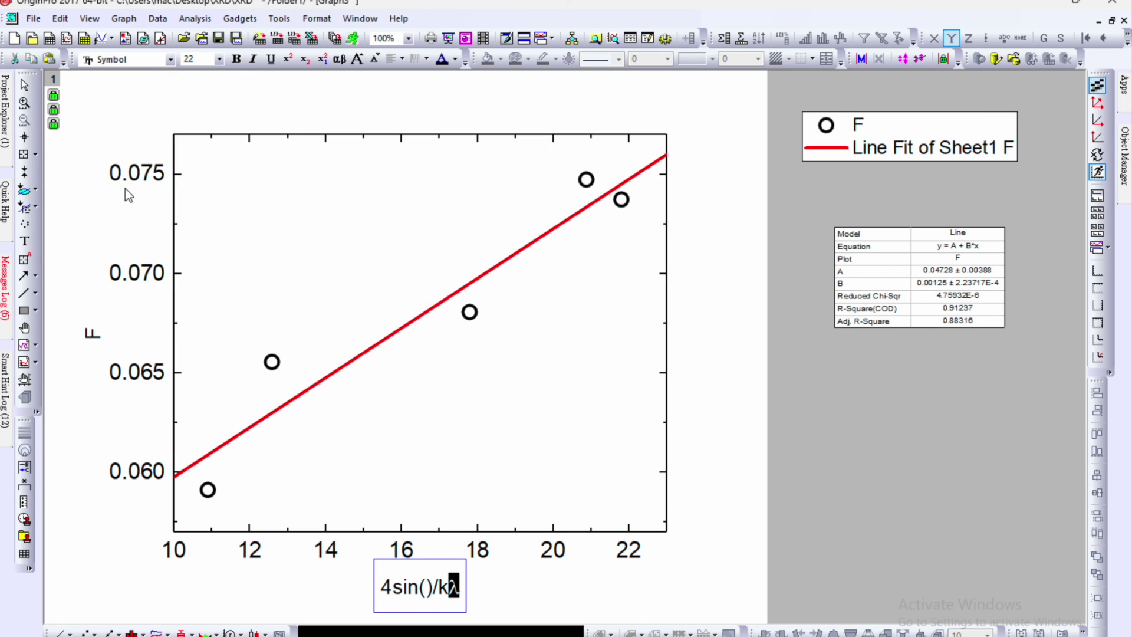
# - Insert the θ symbol between the parentheses of the X axis title using the Symbol Map
pyautogui.click(428, 594)
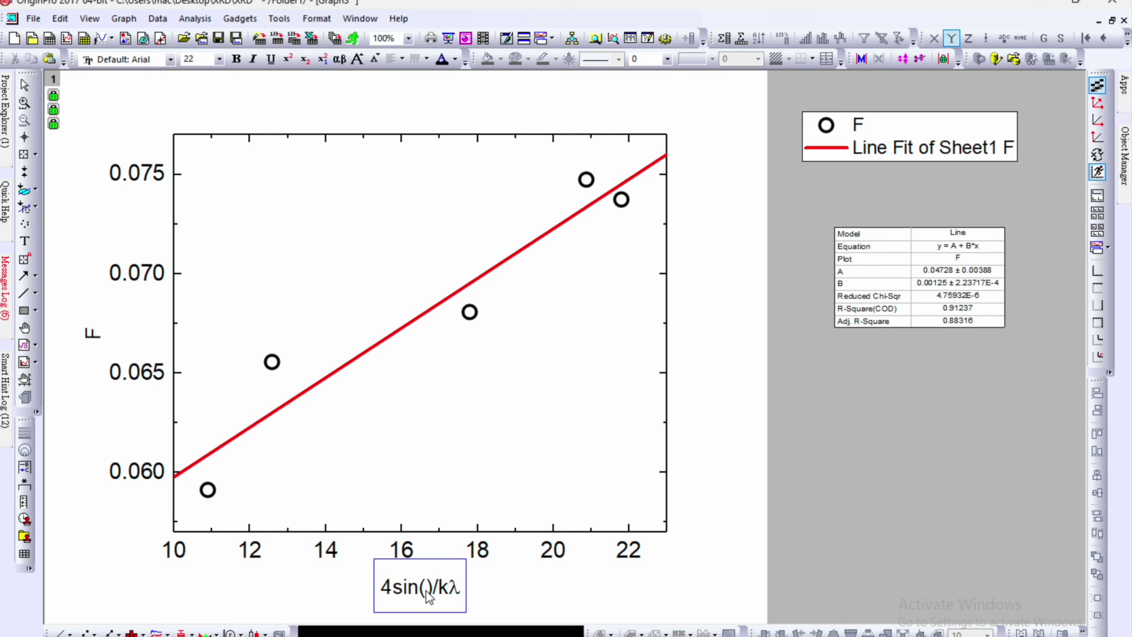
pyautogui.rightClick(425, 590)
pyautogui.click(502, 503)
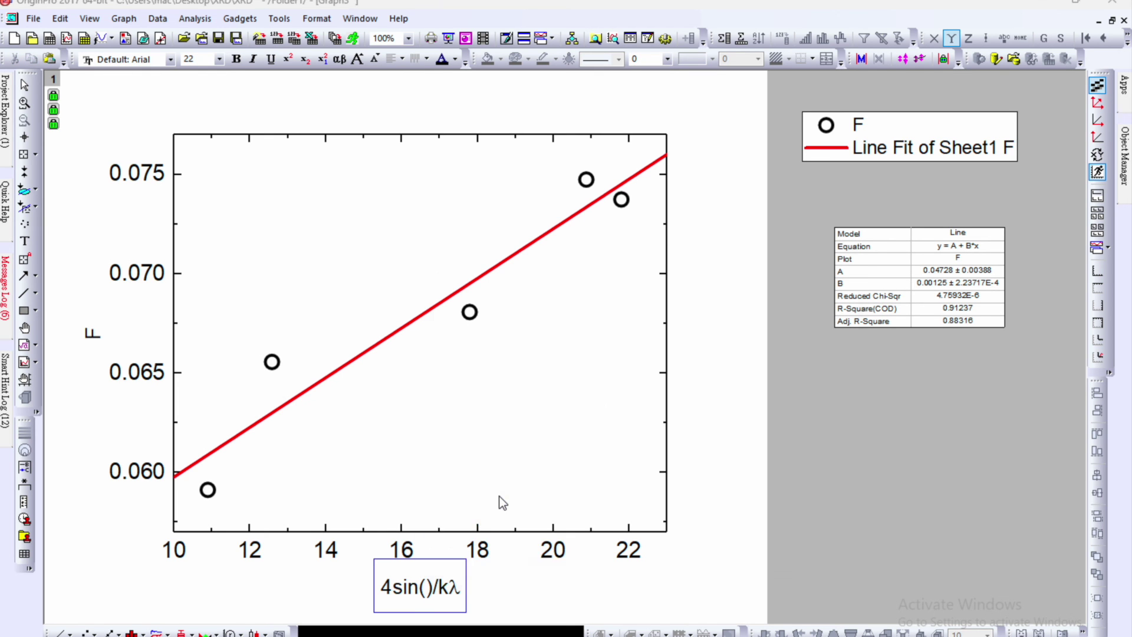
pyautogui.click(458, 362)
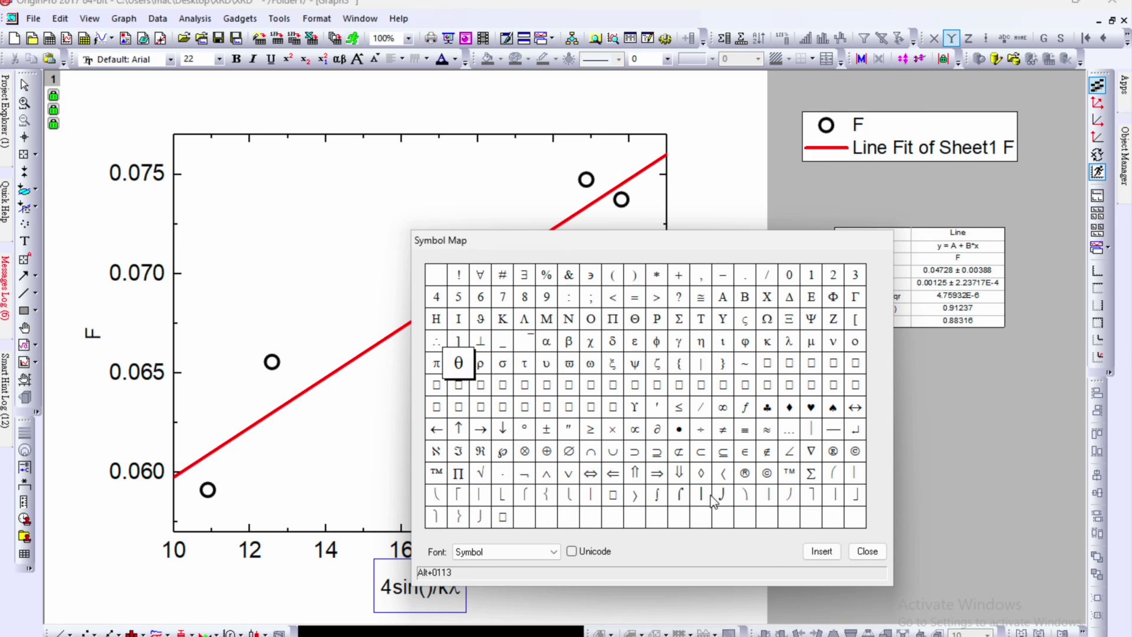
pyautogui.click(813, 557)
pyautogui.click(862, 551)
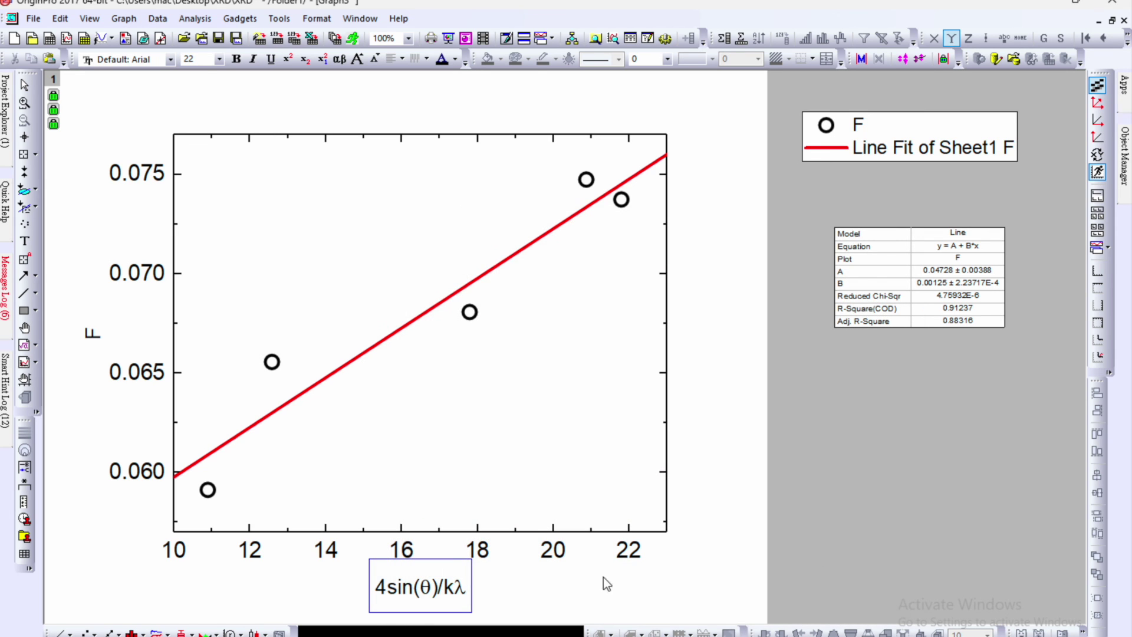
# - Set the font size of the X axis title to 36
pyautogui.click(221, 59)
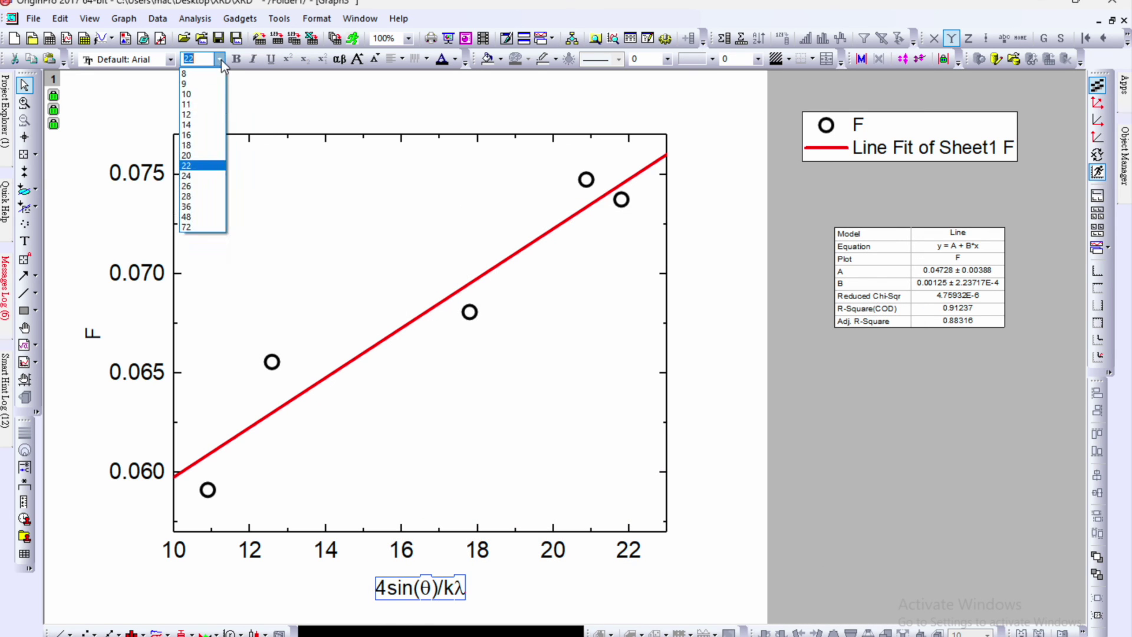
pyautogui.click(206, 209)
pyautogui.write('36')
pyautogui.press('Return')
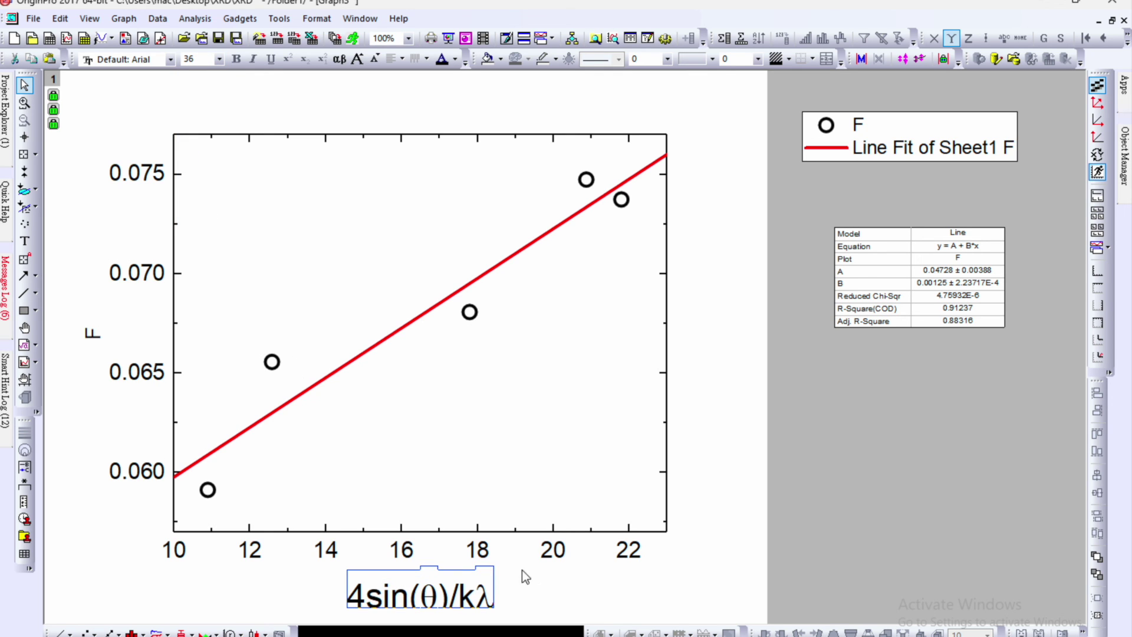
# - Paste a copy of the X axis title and place it inside the plot area, below the fit line
pyautogui.click(712, 437)
pyautogui.hotkey('ctrl', 'v')
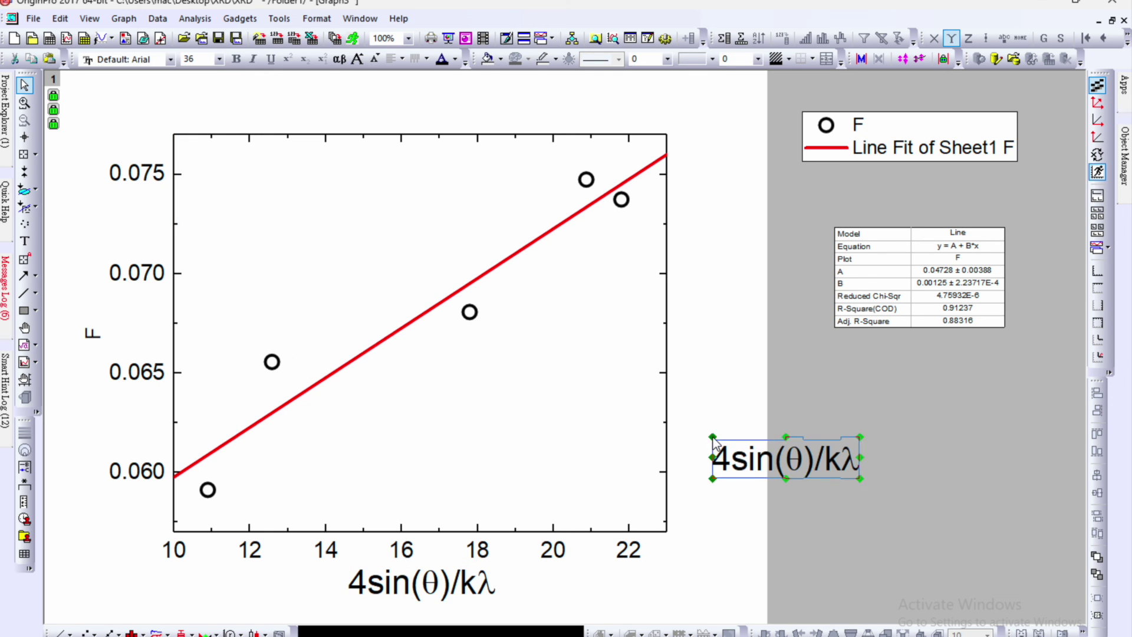
pyautogui.moveTo(729, 451); pyautogui.dragTo(567, 413)
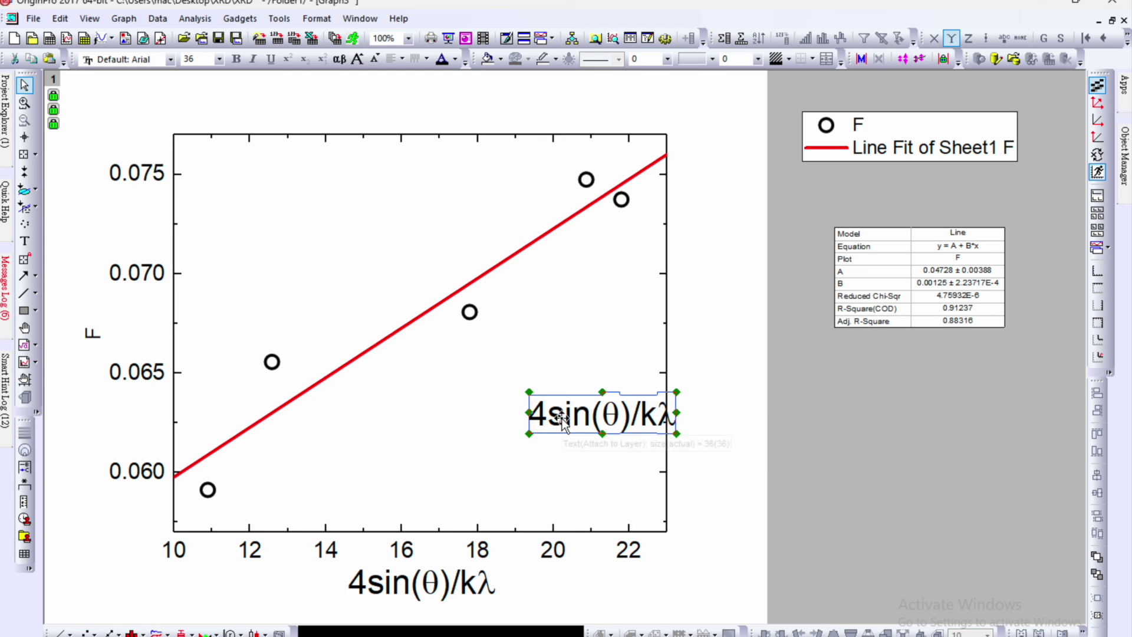
# - Replace "sin" with "cos" in the copied label
pyautogui.doubleClick(563, 426)
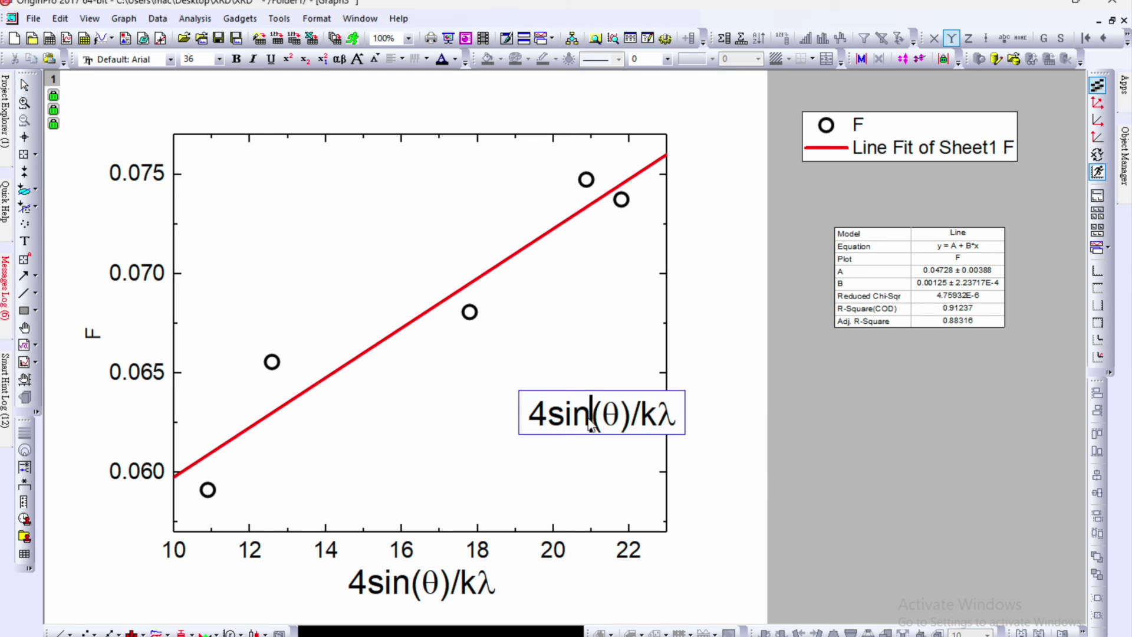
pyautogui.press('BackSpace')
pyautogui.press('Delete')
pyautogui.press('Delete')
pyautogui.write('cos')
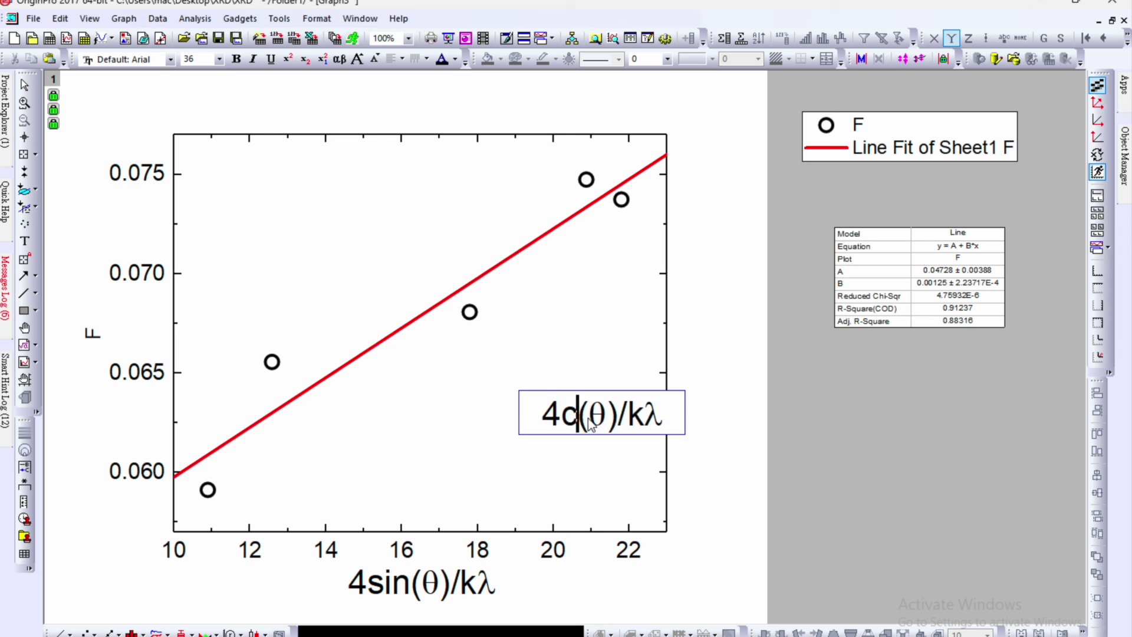
# - Replace the leading 4 of the copied label with b
pyautogui.press('Left')
pyautogui.press('Left')
pyautogui.press('Left')
pyautogui.press('Left')
pyautogui.press('Right')
pyautogui.press('BackSpace')
pyautogui.write('b')
# - Turn the b of the copied label into β by applying the Symbol font, and finish editing the text
pyautogui.hotkey('shift', 'Right')
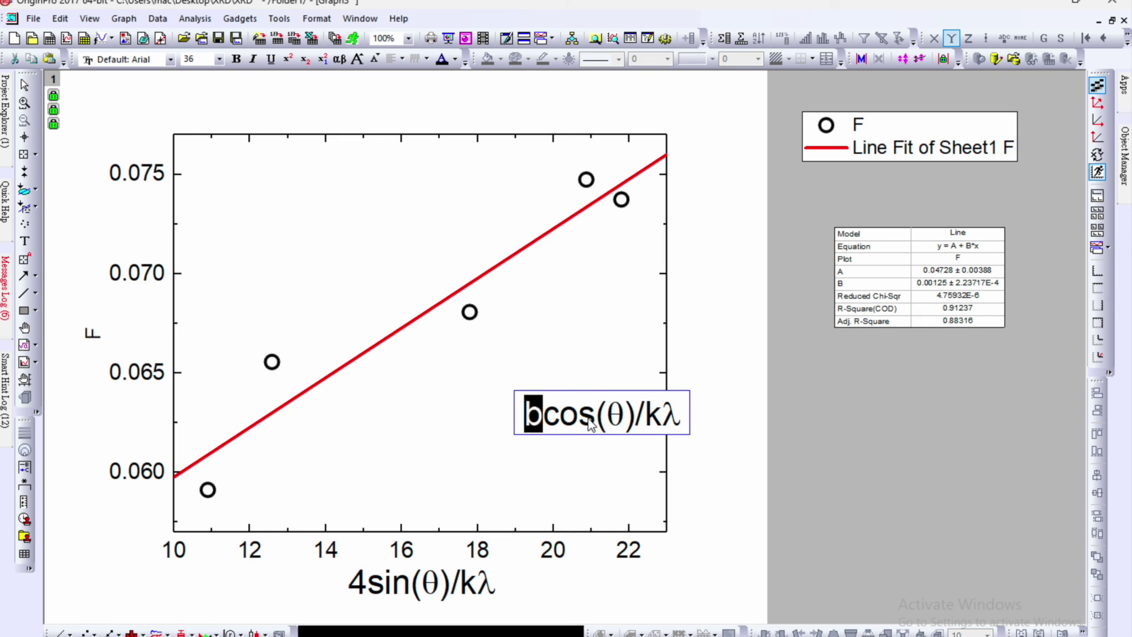
pyautogui.click(143, 62)
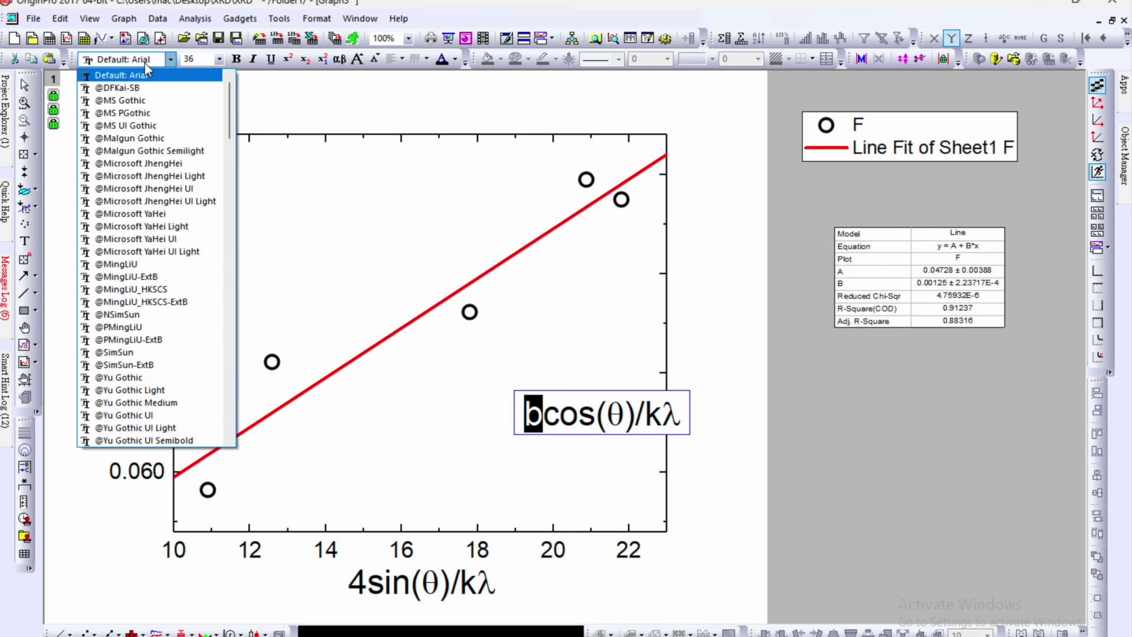
pyautogui.write('Sy')
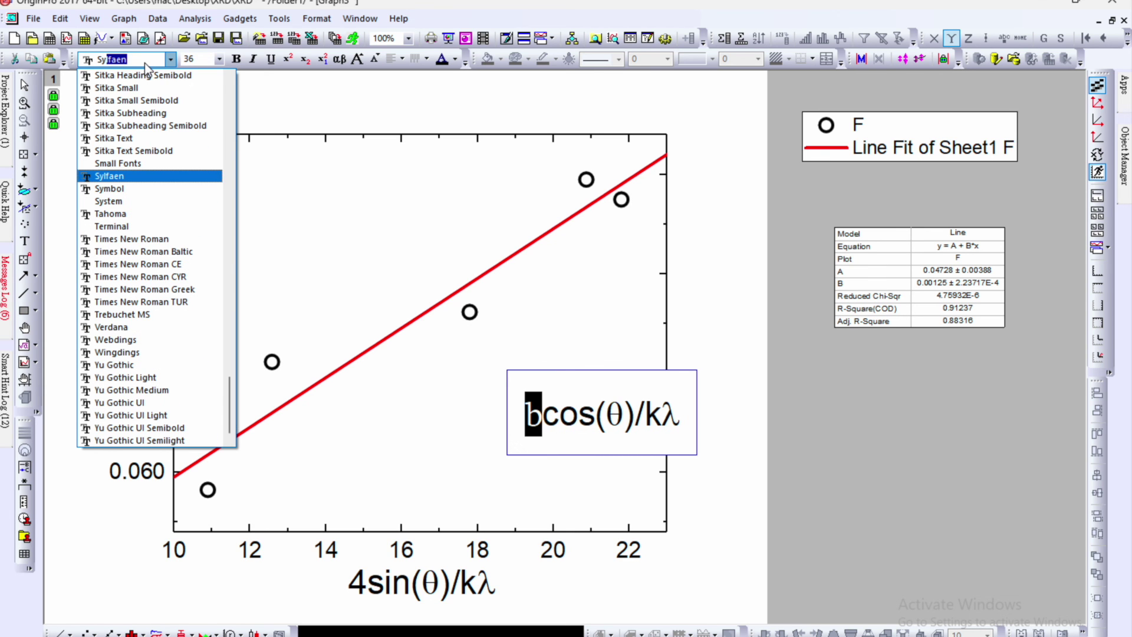
pyautogui.write('mbol')
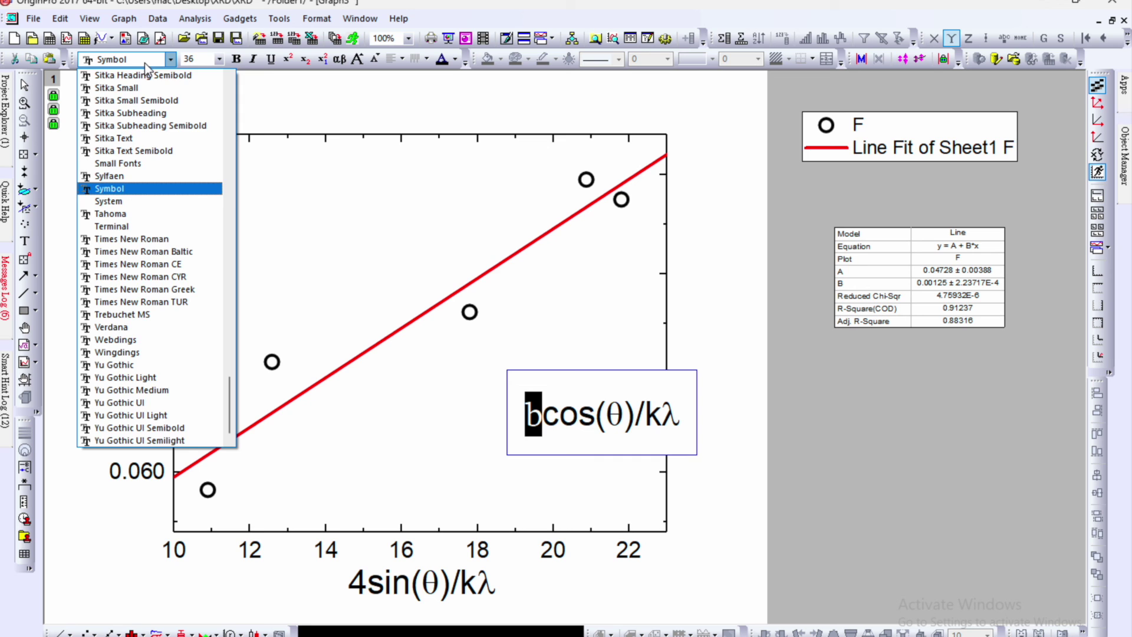
pyautogui.press('Return')
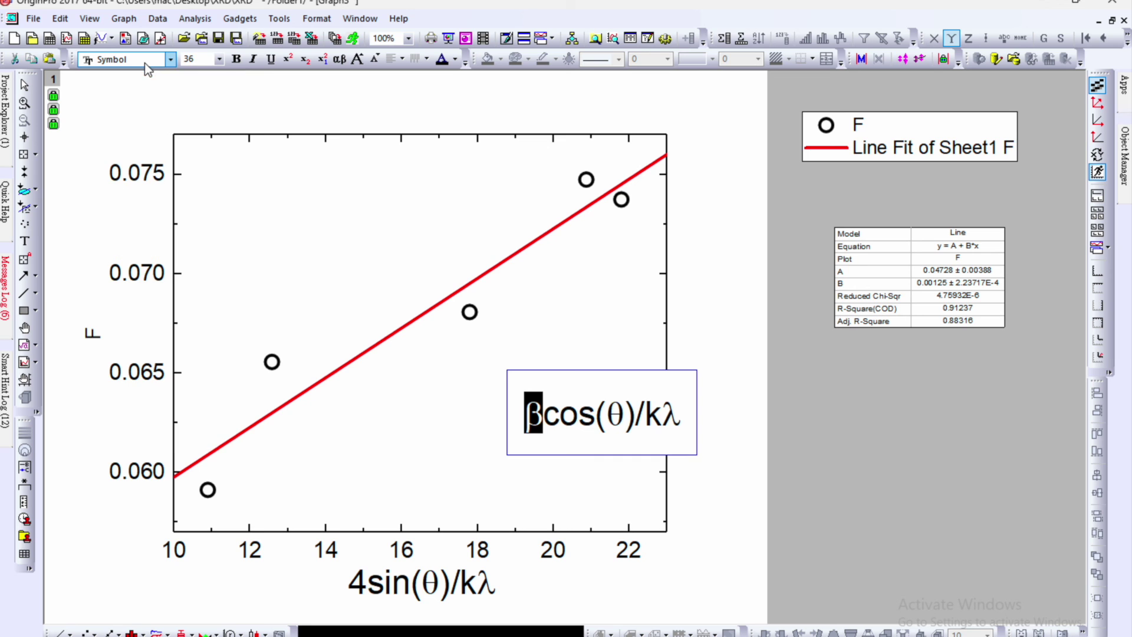
pyautogui.click(753, 446)
# - Rotate the βcos(θ)/kλ label by 90 degrees through its text object properties
pyautogui.rightClick(606, 421)
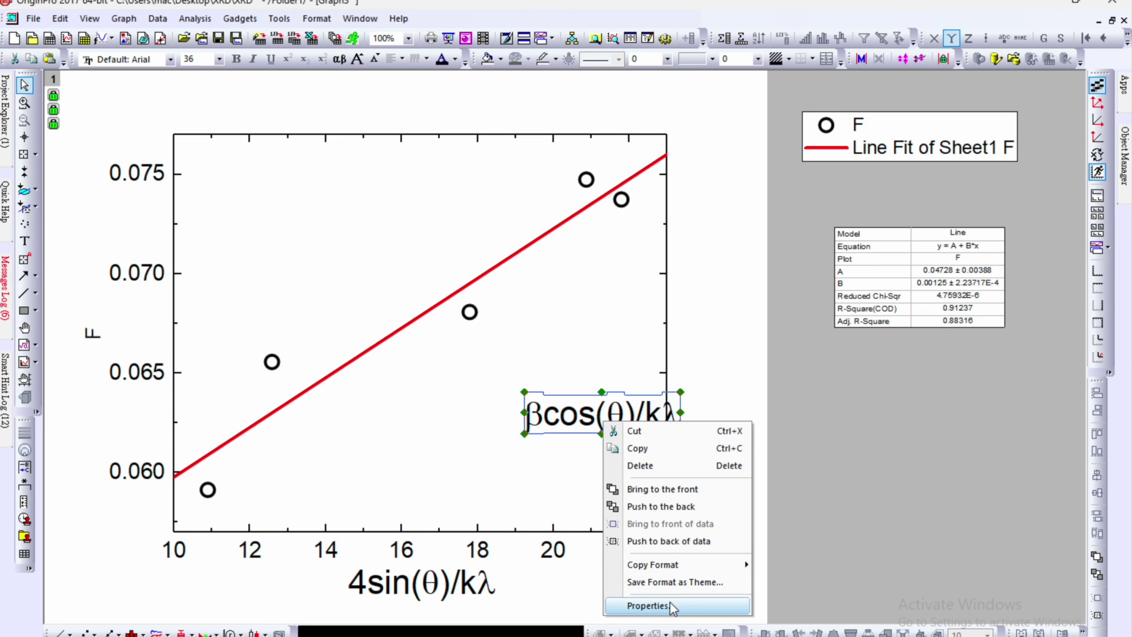
pyautogui.click(670, 602)
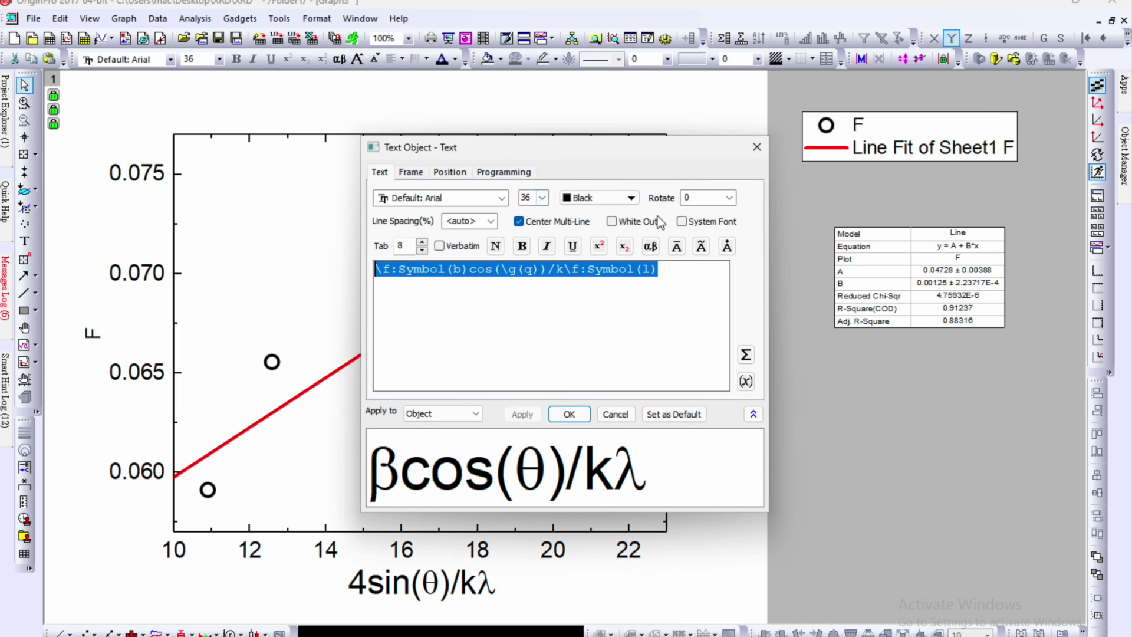
pyautogui.click(729, 198)
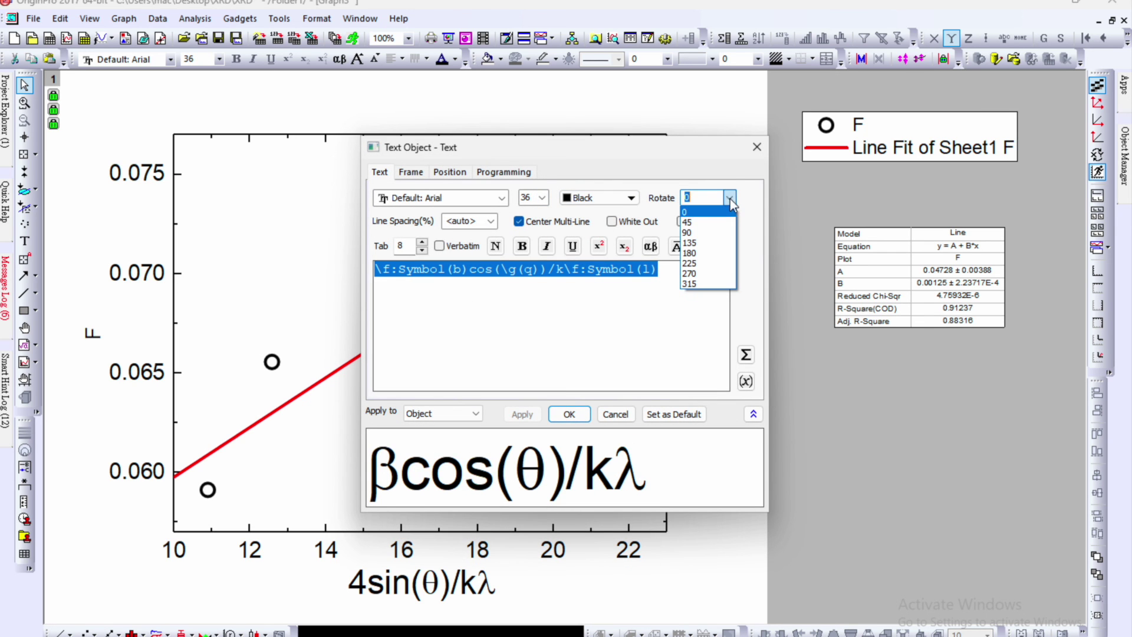
pyautogui.click(721, 232)
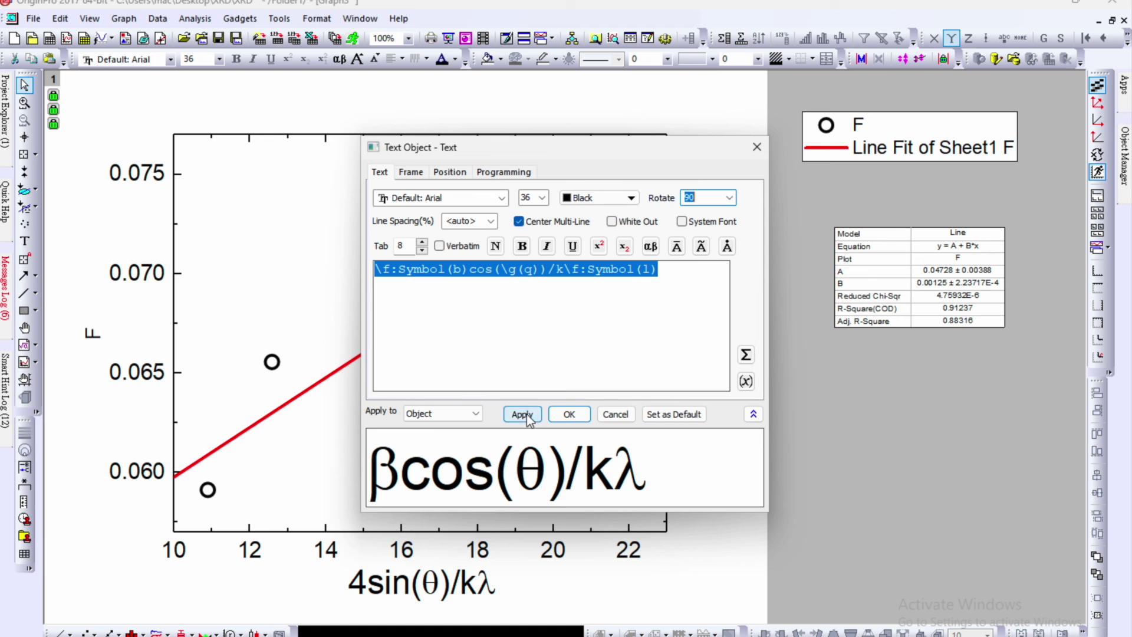
pyautogui.click(568, 414)
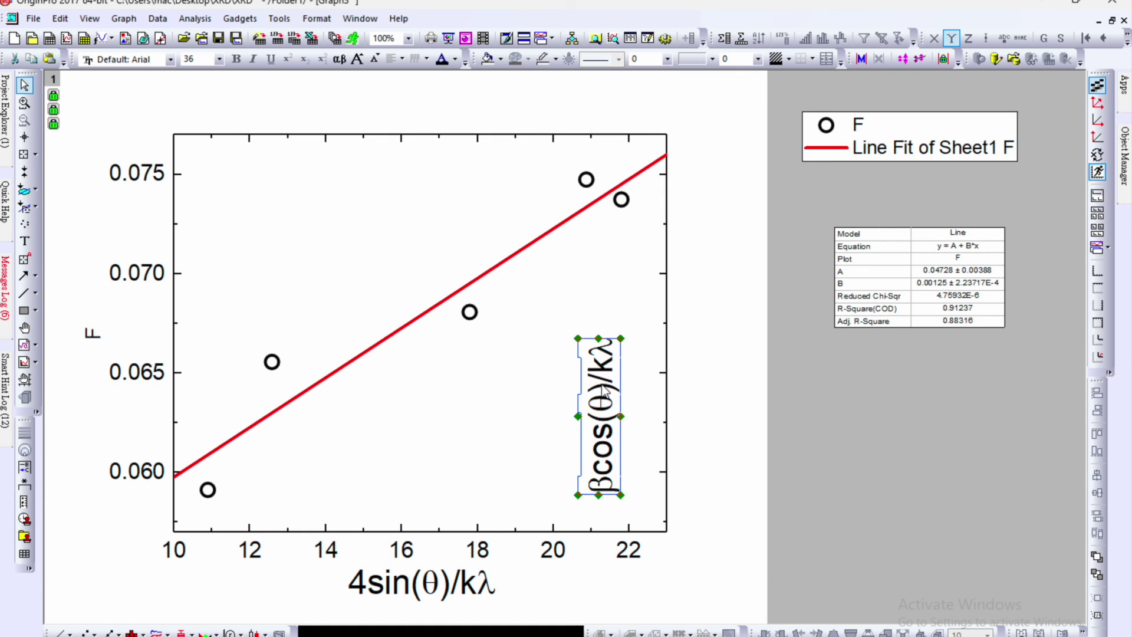
# - Place the rotated βcos(θ)/kλ label alongside the Y axis and select the original Y axis title F
pyautogui.moveTo(605, 392); pyautogui.dragTo(72, 368)
pyautogui.click(96, 335)
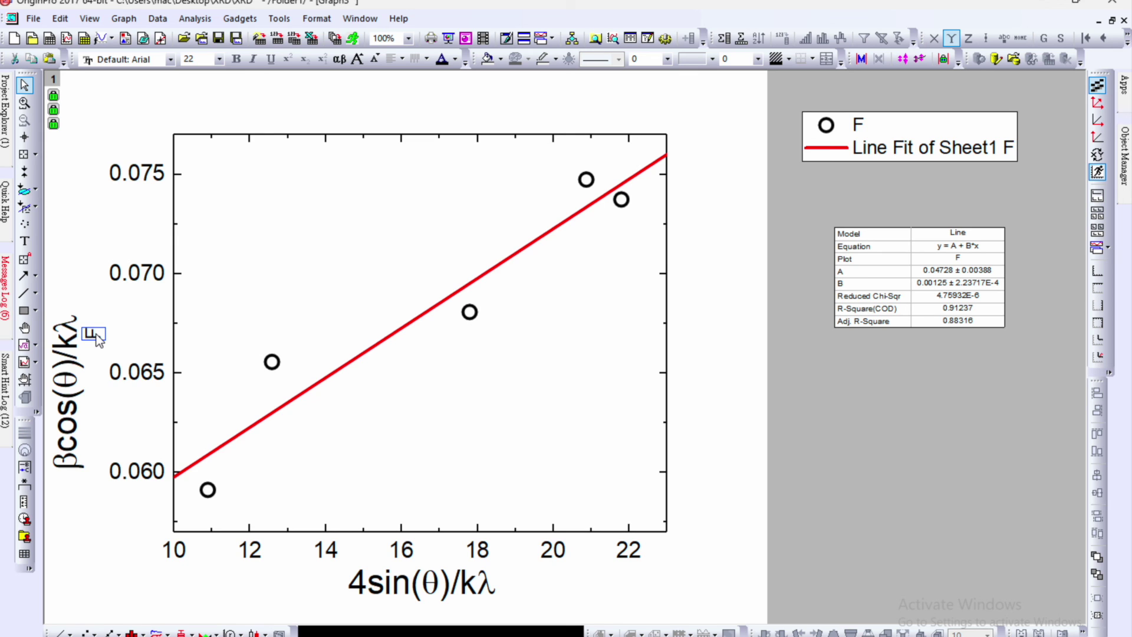